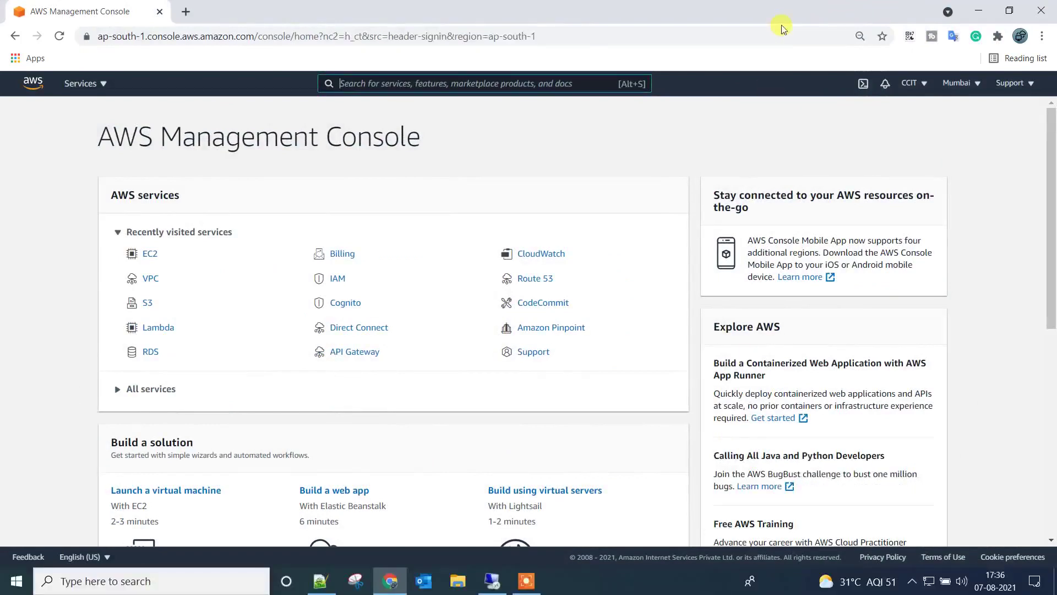
Step: Open the EC2 service in a new browser tab and display its list of running instances
ctrl+click(150, 254)
click(204, 5)
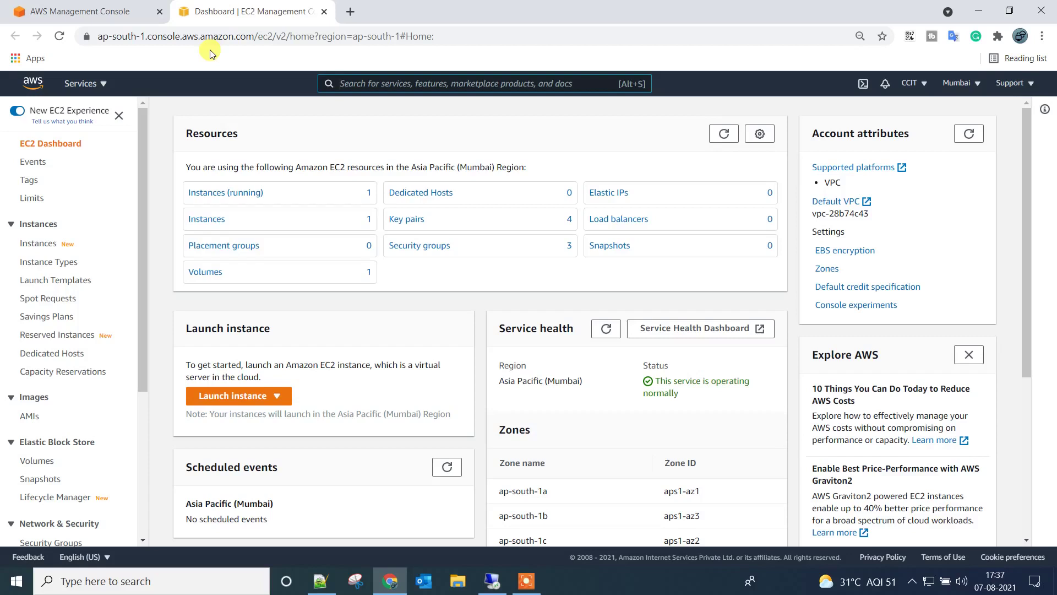
click(215, 192)
right_click(242, 200)
click(196, 223)
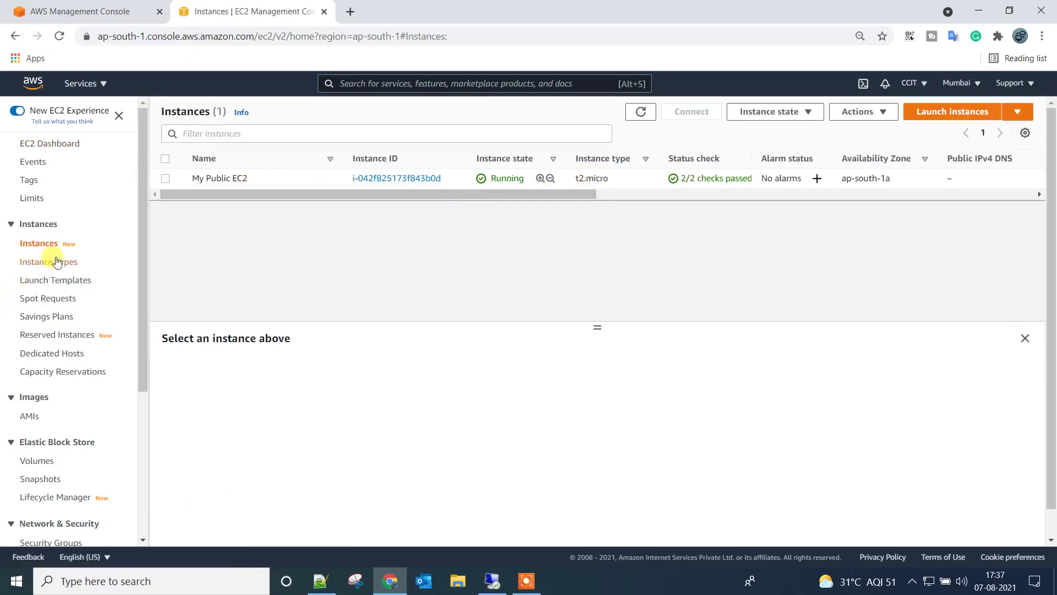
scroll(44, 259, down, 4)
scroll(33, 259, up, 4)
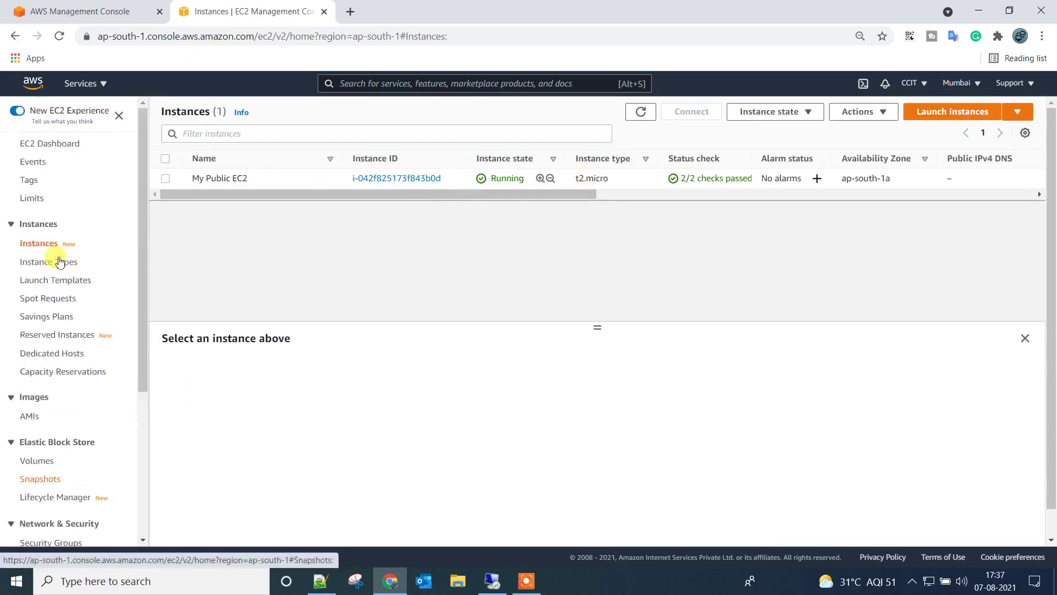
Step: Open the VPC service in a separate browser tab and display the list of your VPCs
click(77, 85)
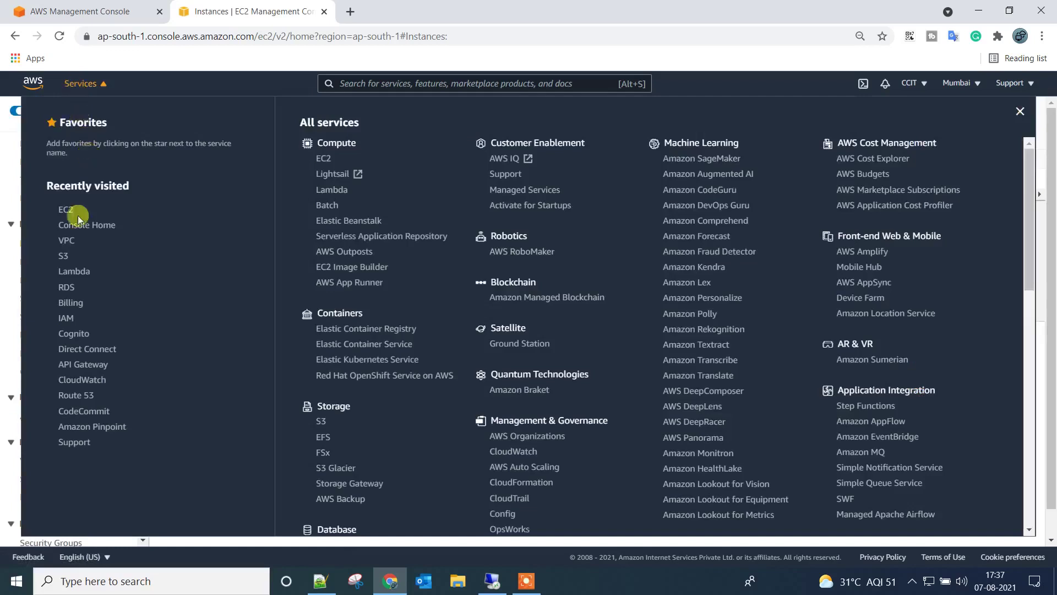
middle_click(67, 245)
click(1020, 111)
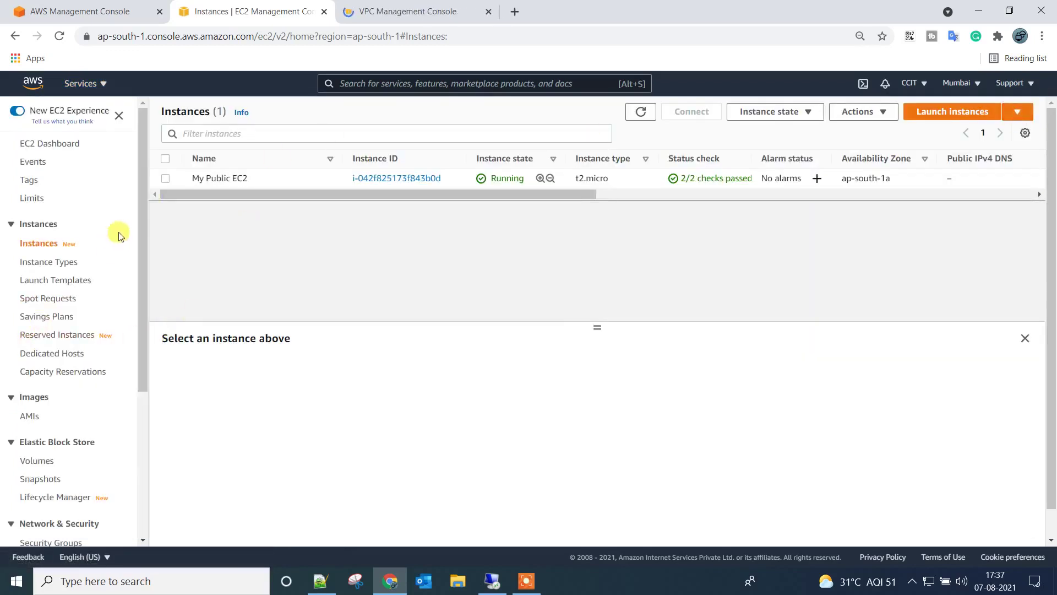
click(400, 19)
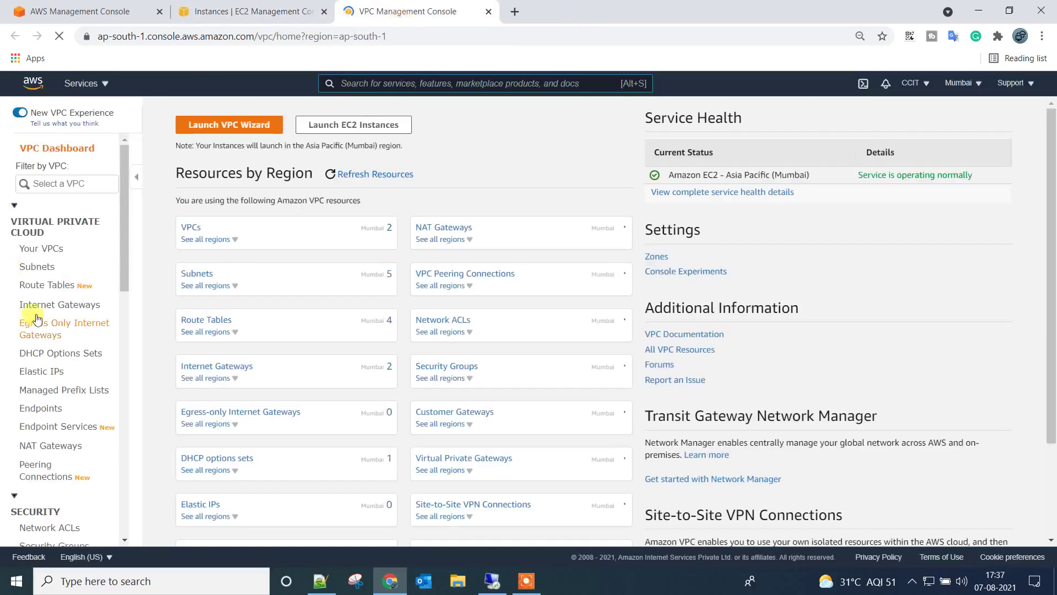
click(40, 249)
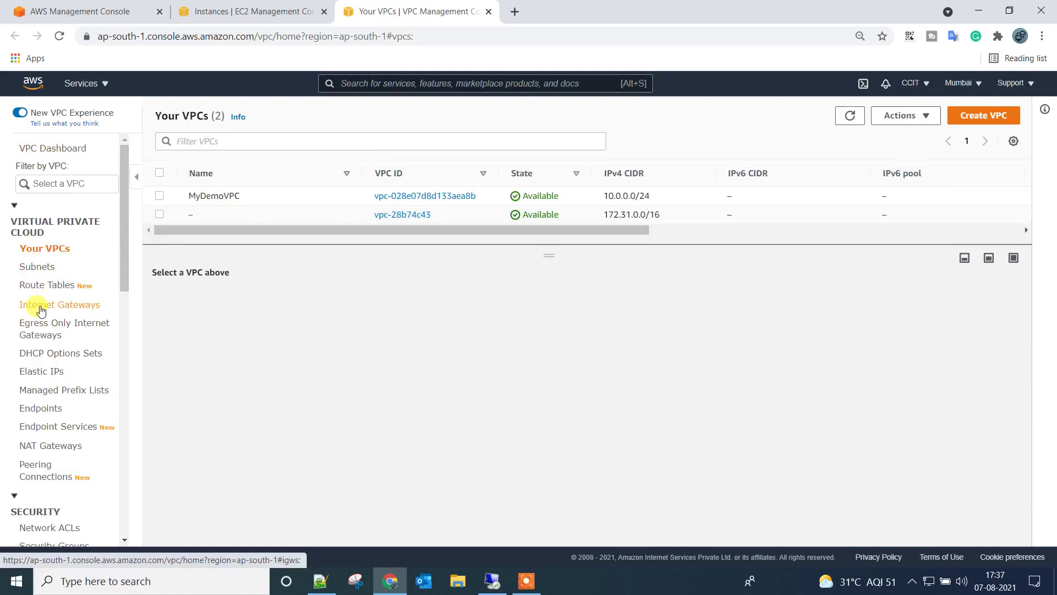
Step: Return to the EC2 console and open the Security Groups list under Network & Security
click(231, 11)
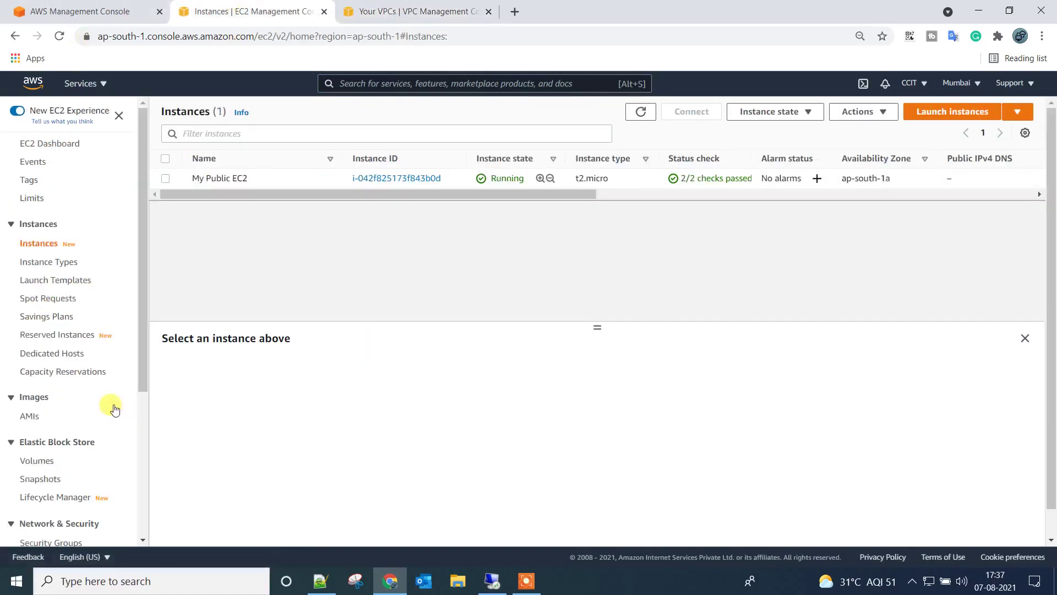
scroll(115, 409, down, 4)
scroll(113, 404, up, 4)
scroll(87, 358, down, 4)
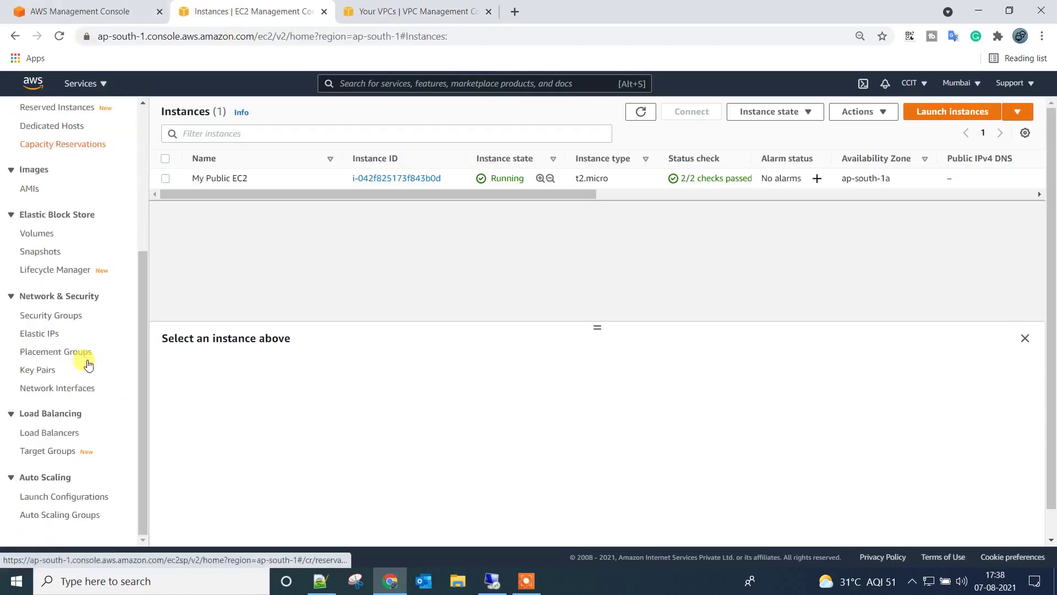
click(67, 322)
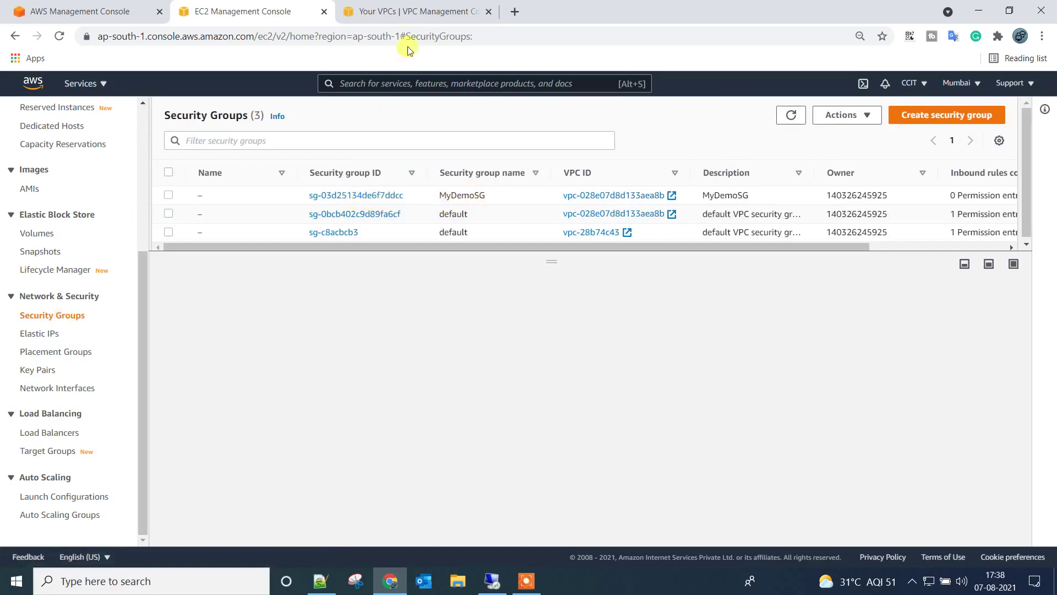
Step: Open the instances list in a new browser tab and view the security details of My Public EC2 in an enlarged details pane
scroll(71, 208, up, 5)
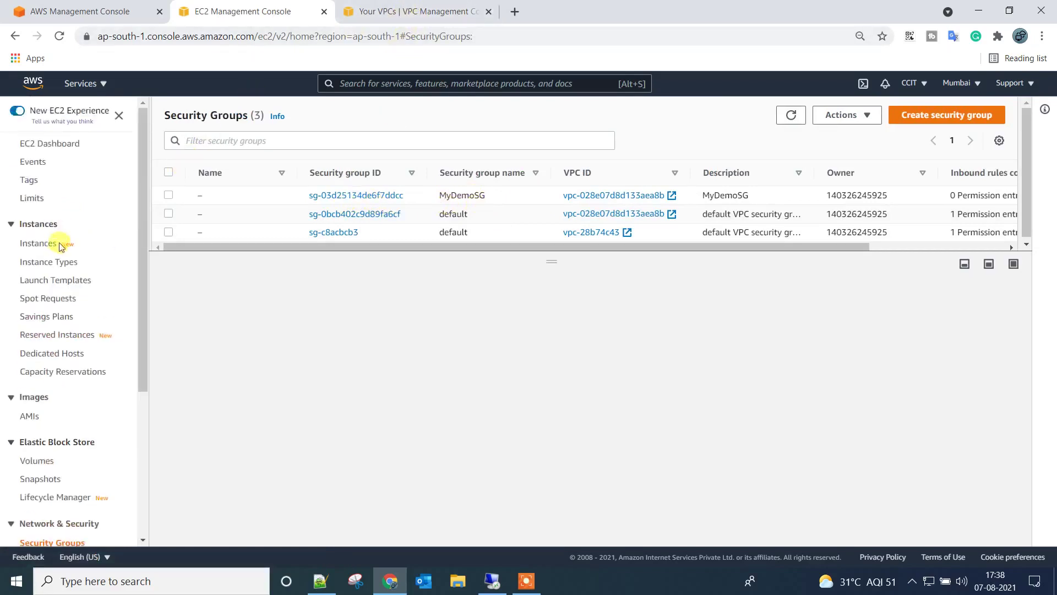
middle_click(52, 248)
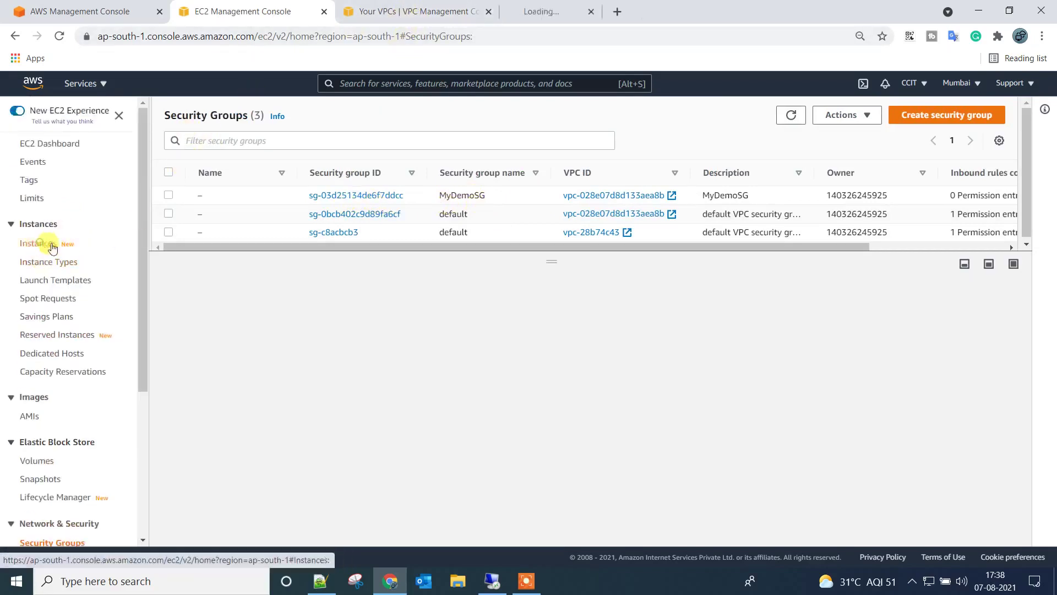
click(540, 7)
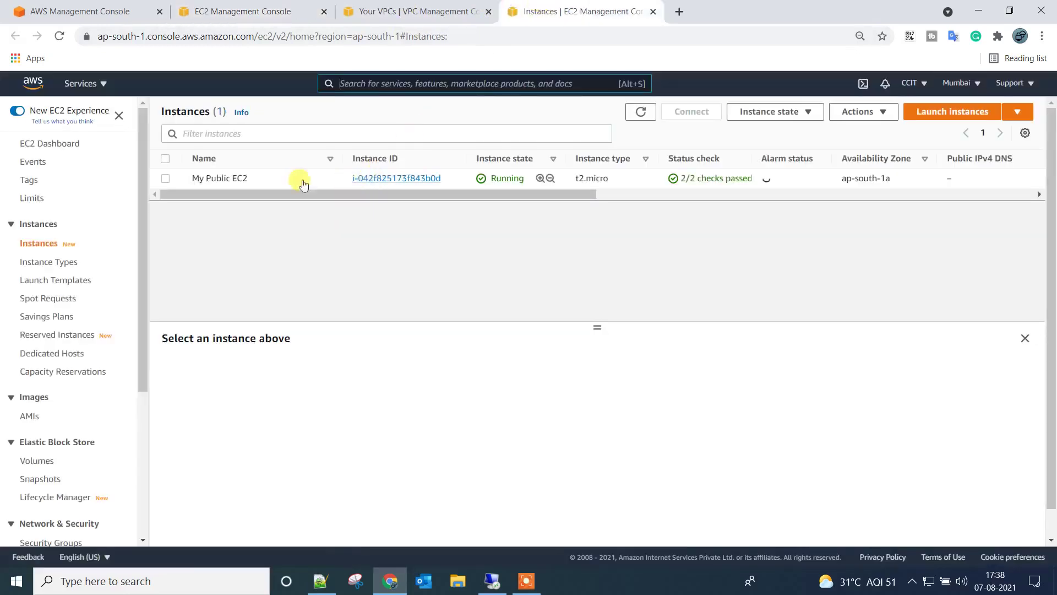
click(231, 177)
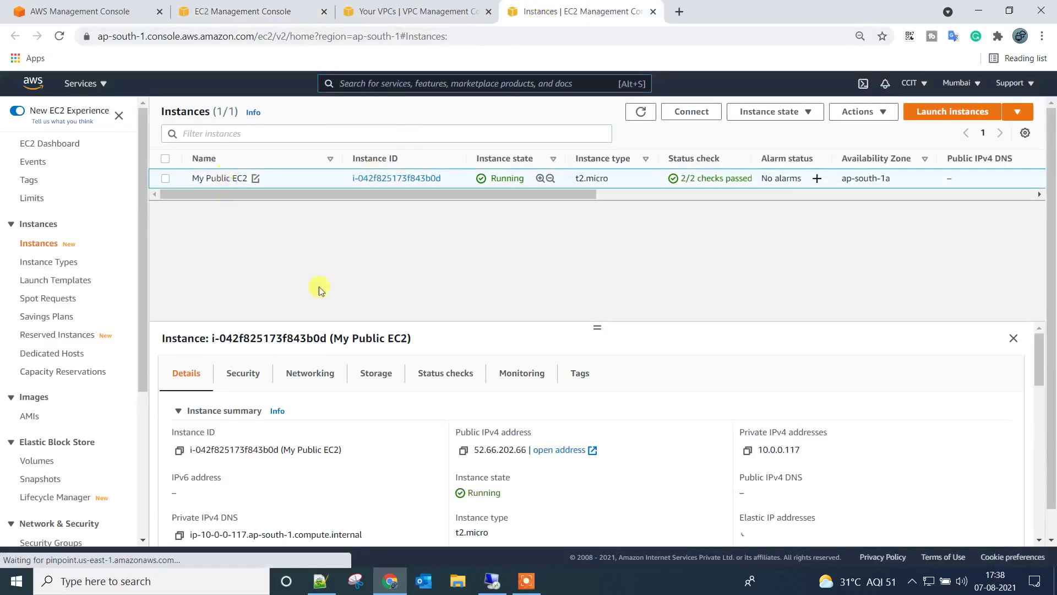
click(237, 373)
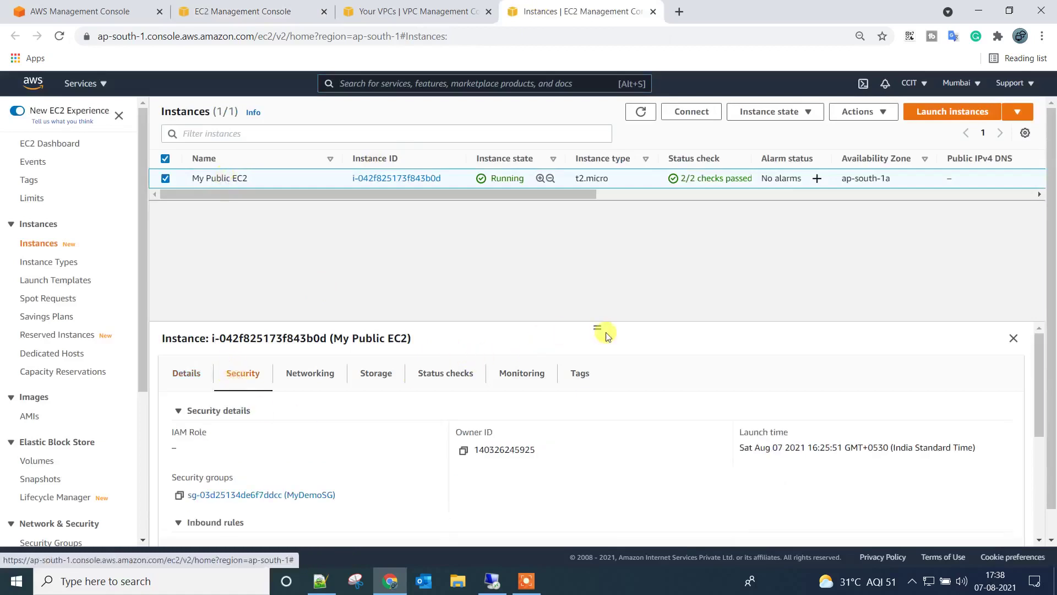
drag(600, 328, 611, 226)
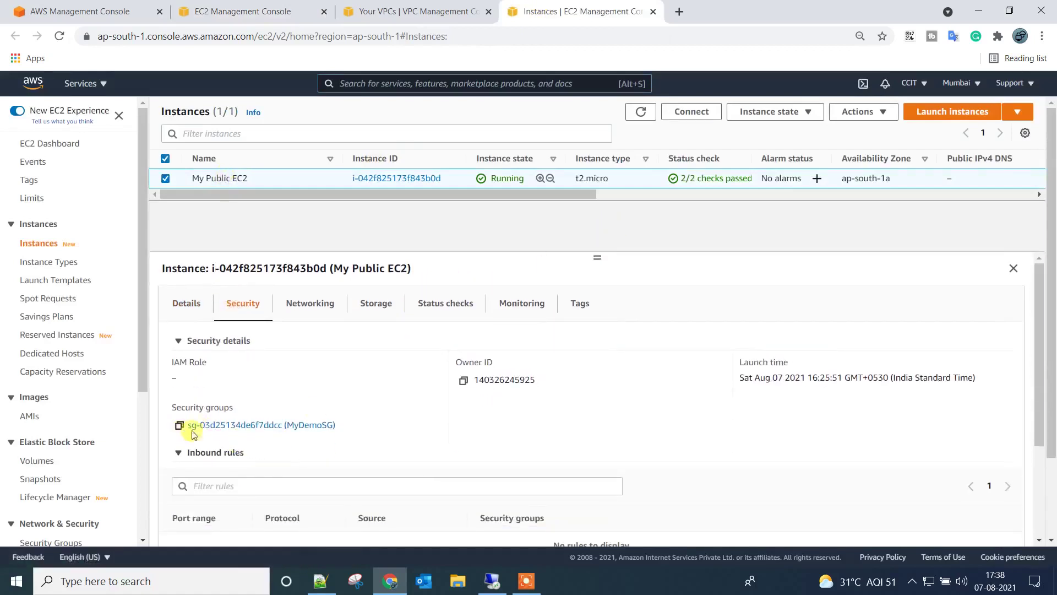
Step: Close the VPC browser tab, match the instance's security group to the list, and show the inbound rules of MyDemoSG
click(388, 12)
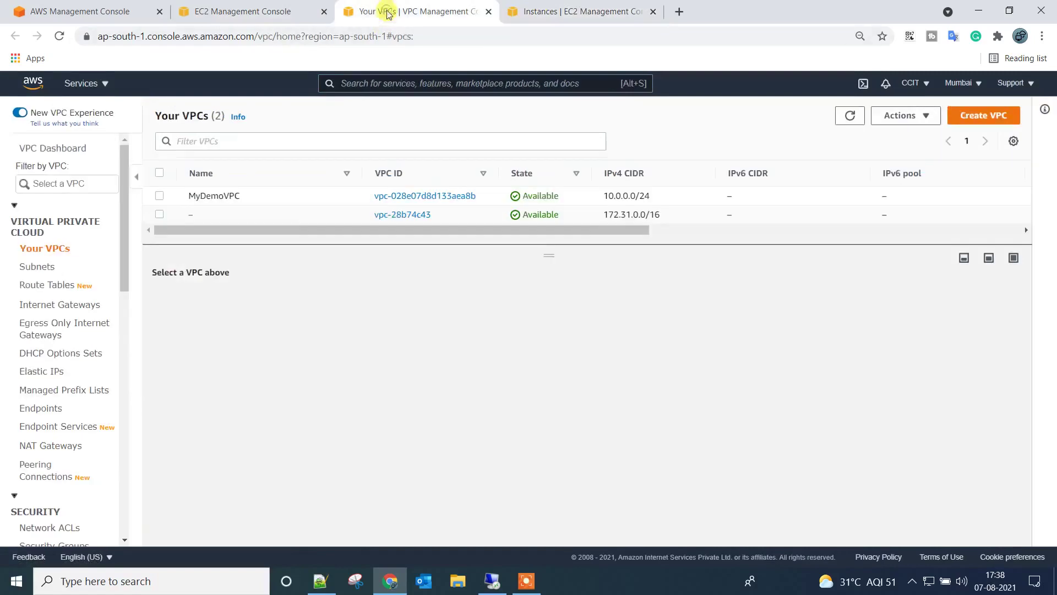
click(242, 11)
click(488, 12)
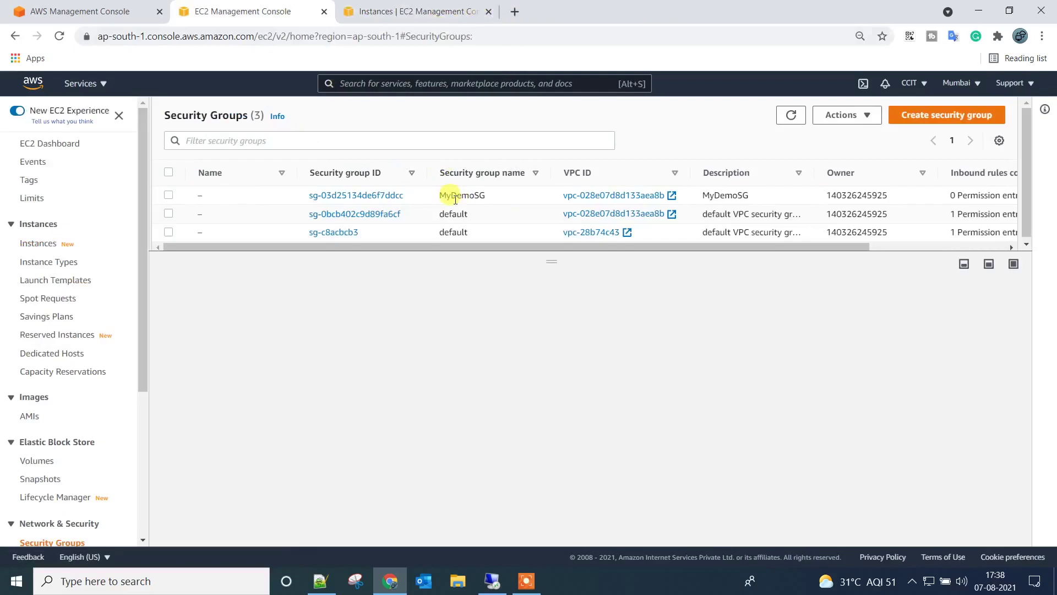
click(414, 10)
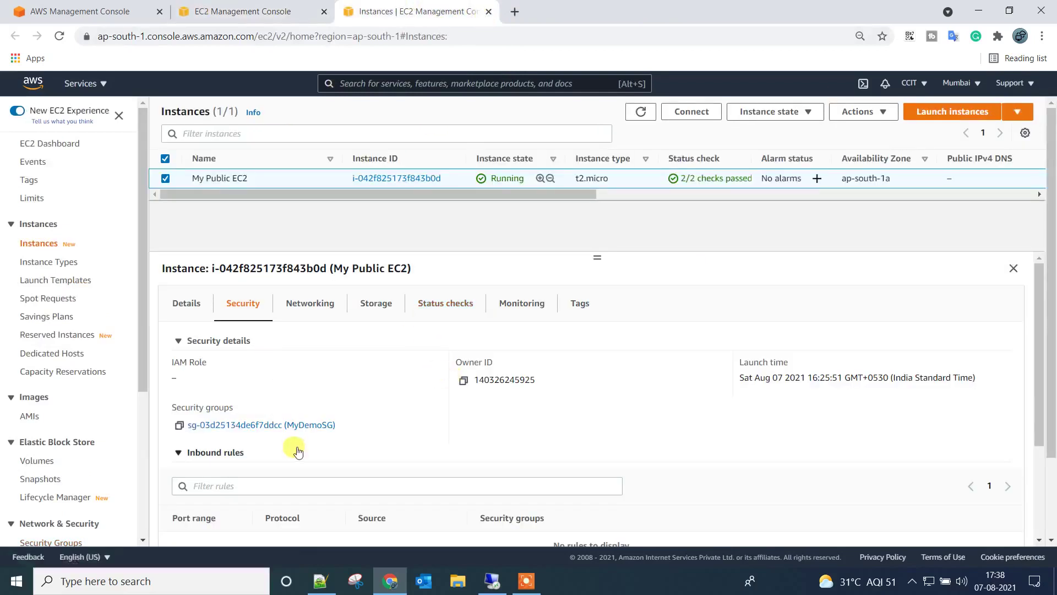
click(242, 11)
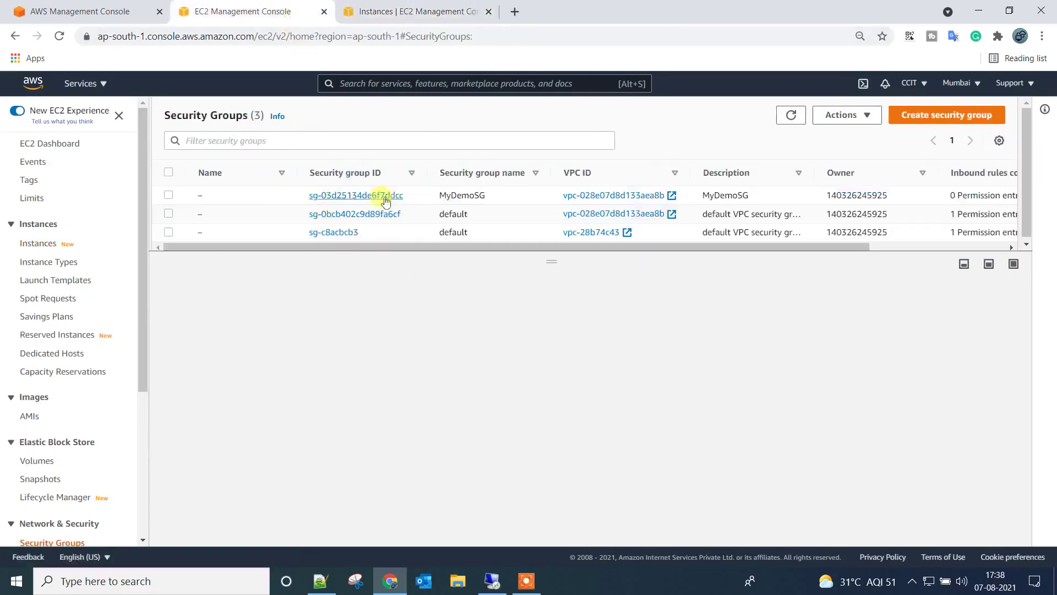
click(289, 197)
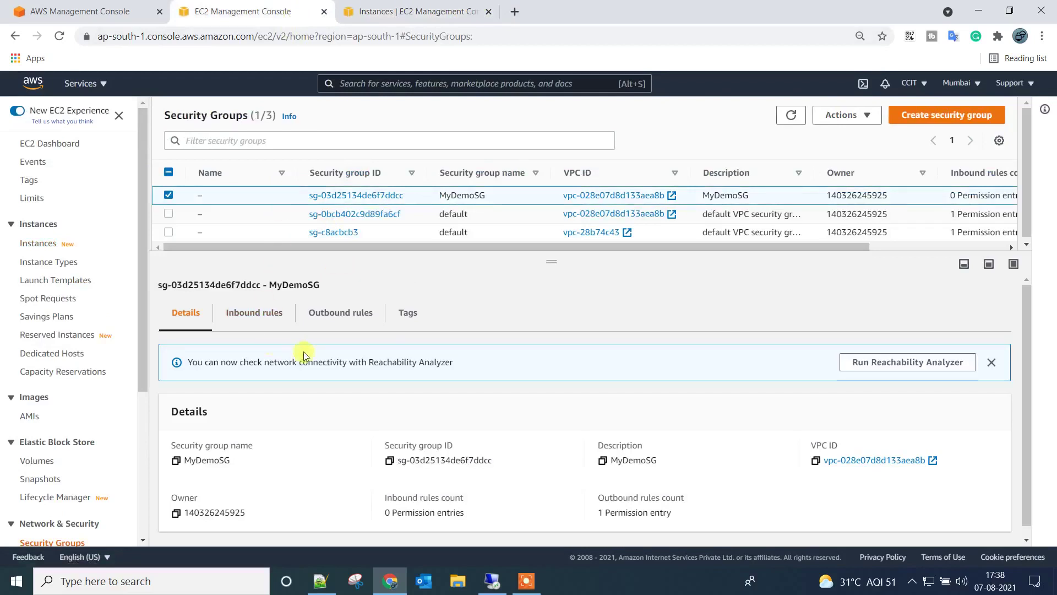
click(253, 314)
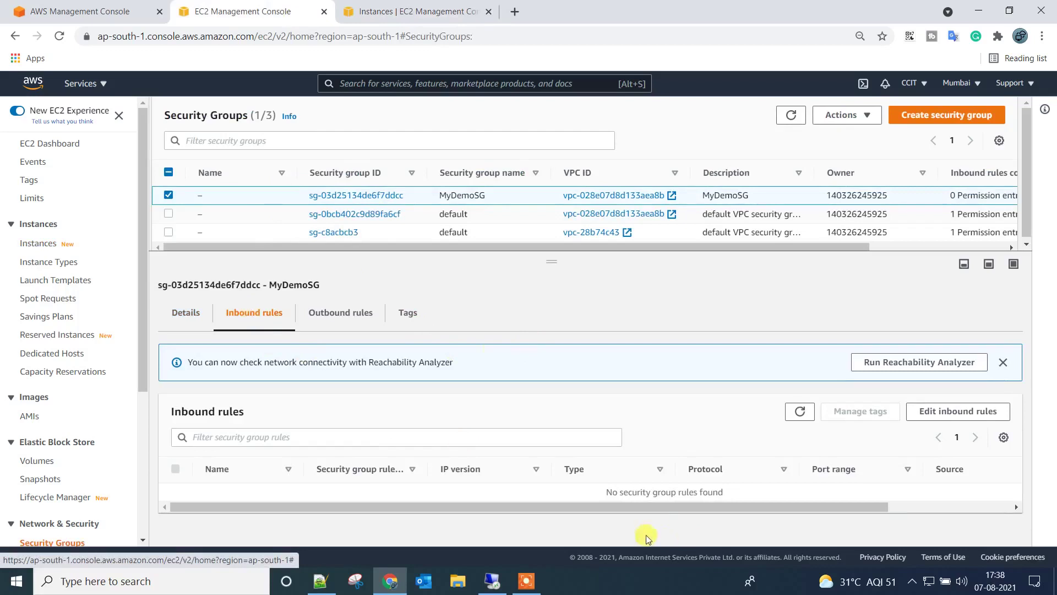
Step: Add an inbound rule of type RDP with source My IP to MyDemoSG and save the rules
click(970, 417)
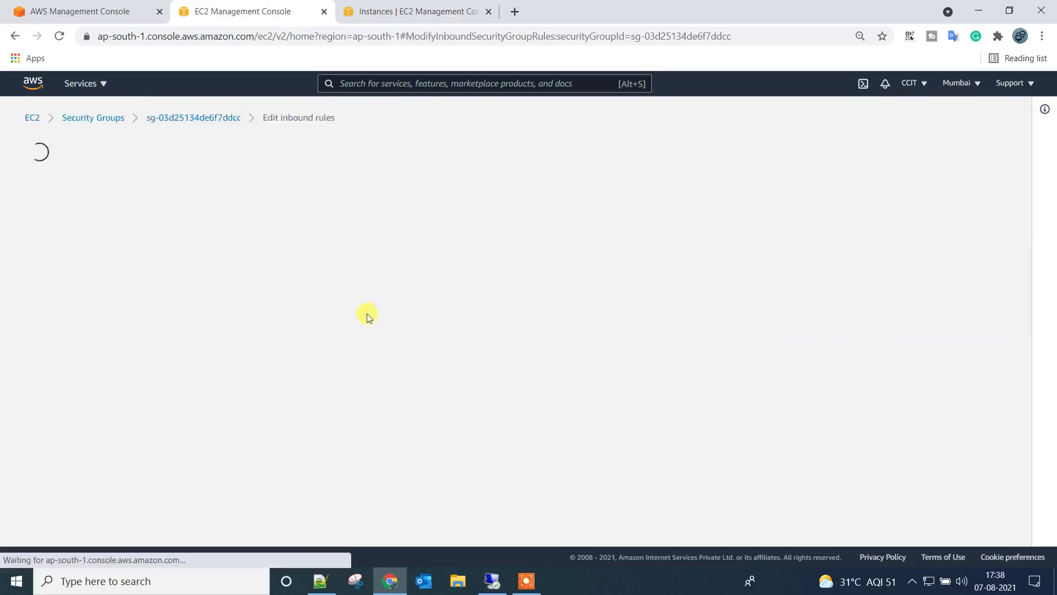
click(88, 300)
click(276, 266)
scroll(275, 385, down, 5)
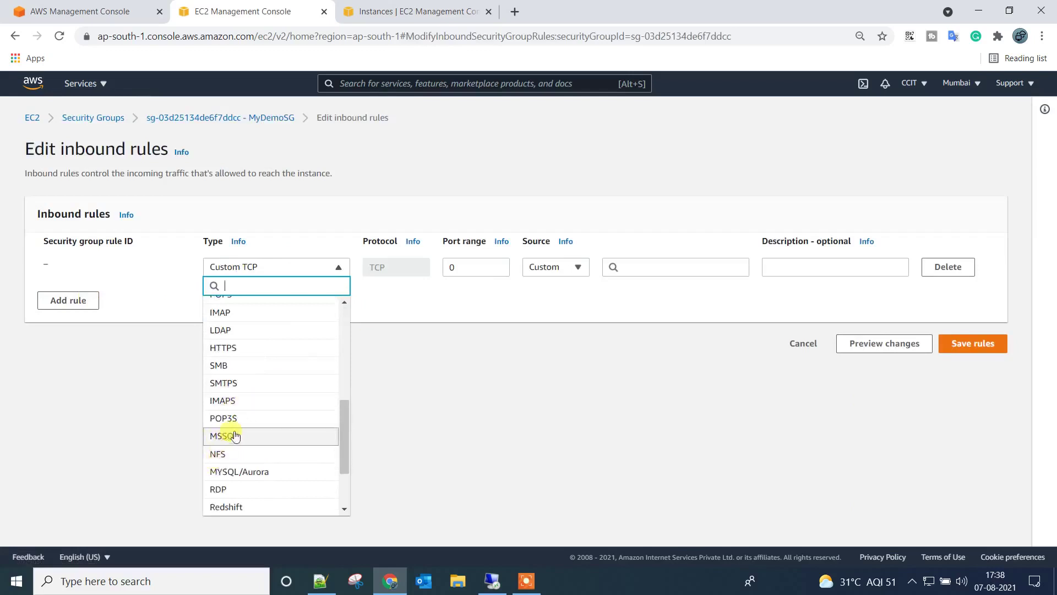
scroll(229, 435, down, 3)
click(248, 402)
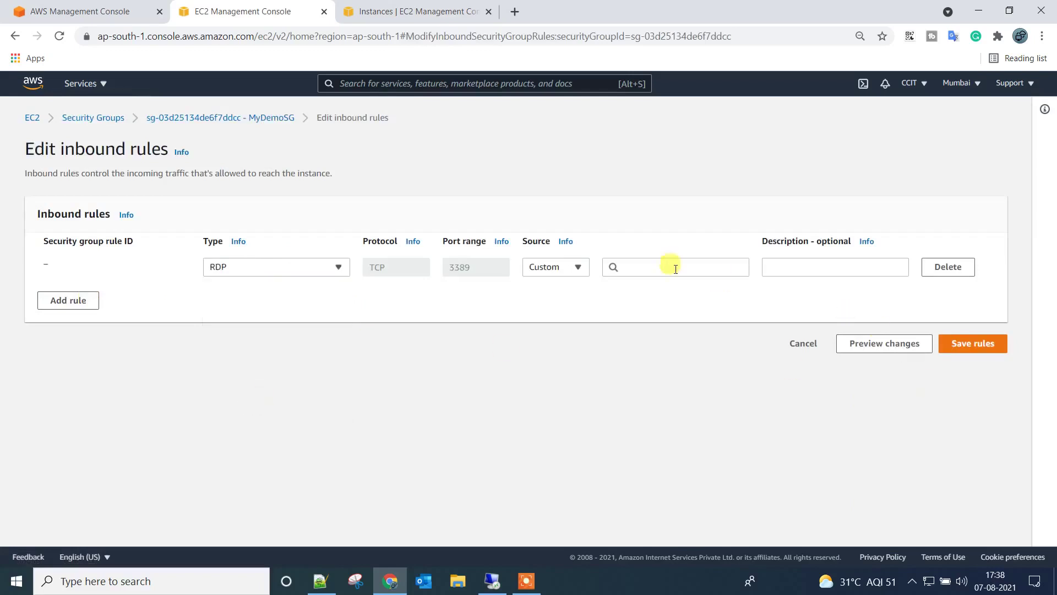
click(550, 275)
click(537, 362)
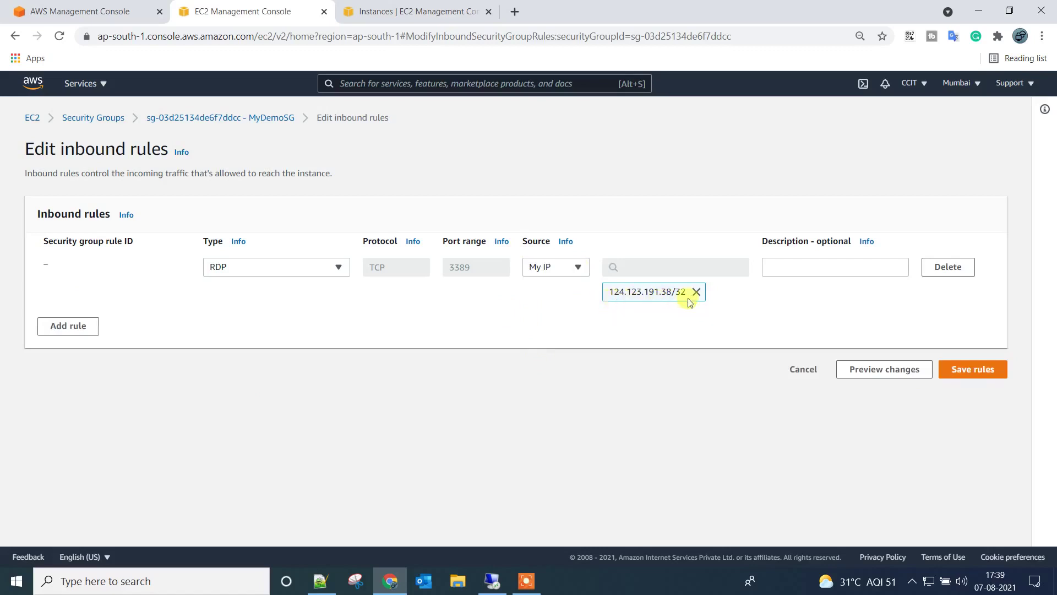
click(969, 369)
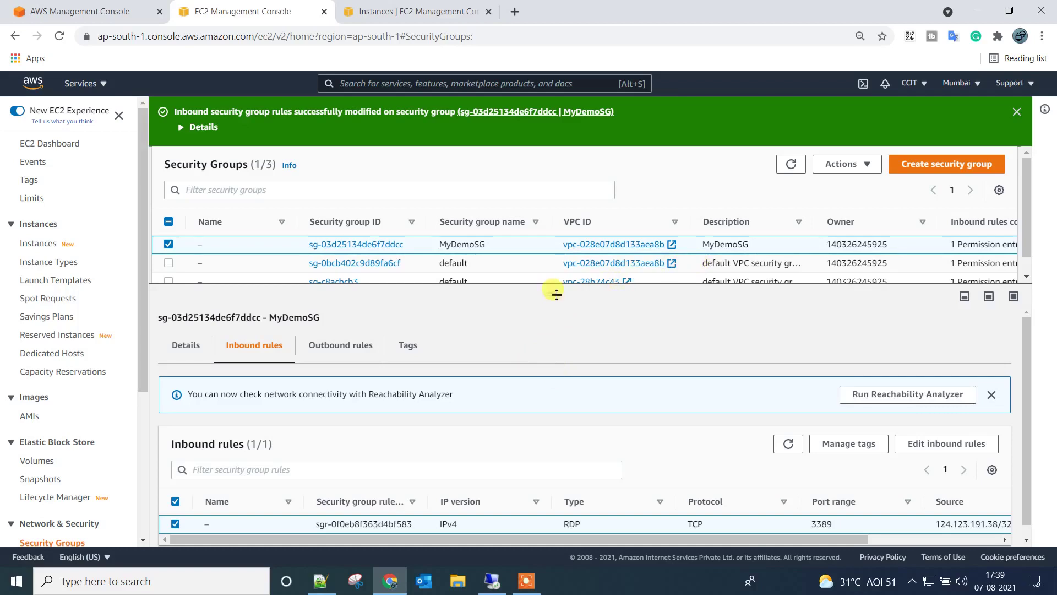
Step: Switch to the Remote Desktop session of the EC2 server to check it, and minimize it again
click(493, 581)
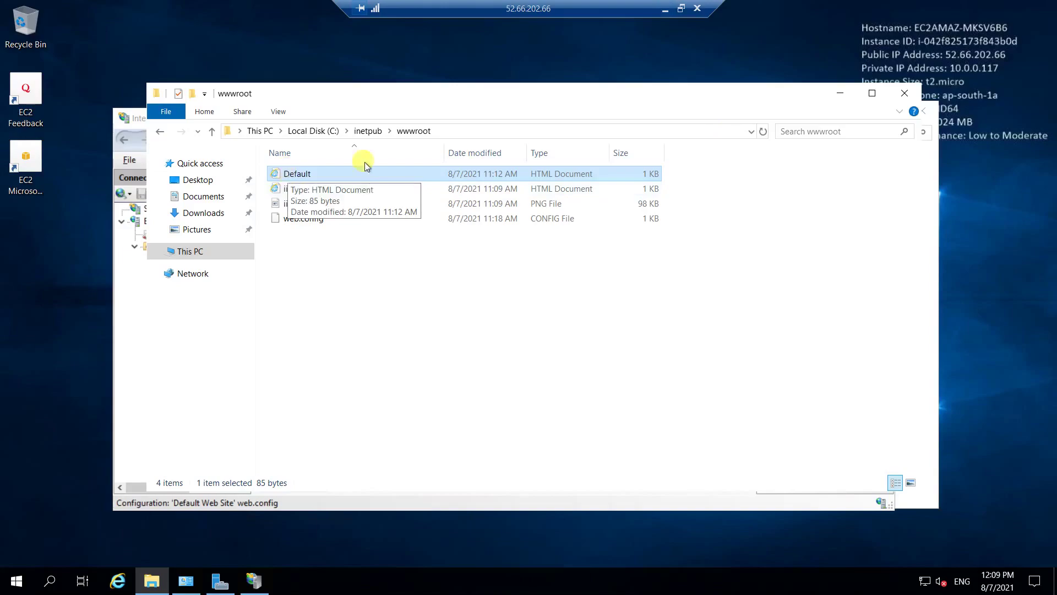
click(666, 8)
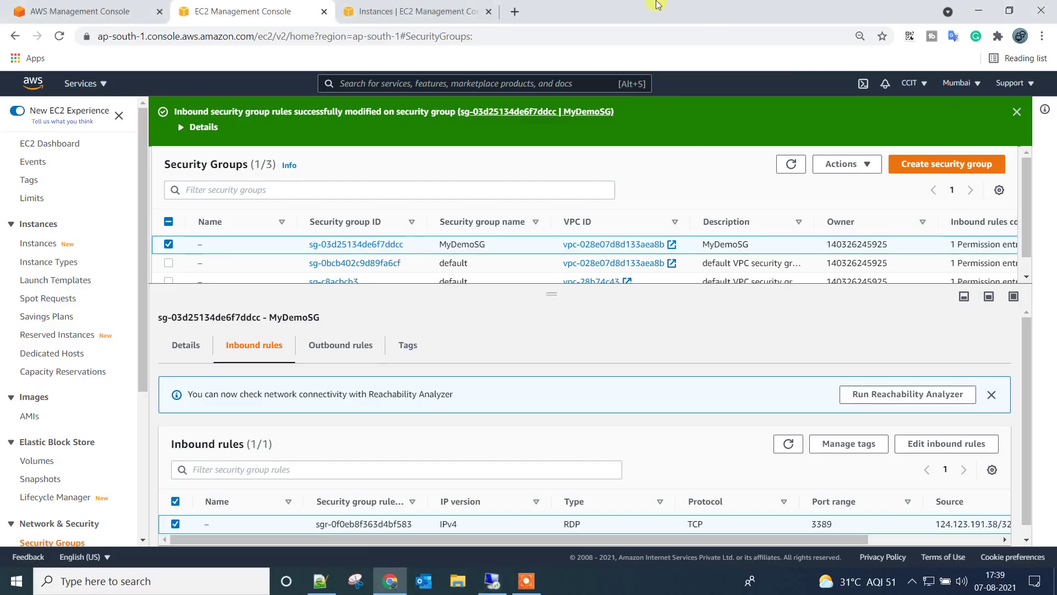
Step: Copy the server's IP address from the Notepad++ notes and load 52.66.202.66/Default.html in a new Chrome tab
click(323, 581)
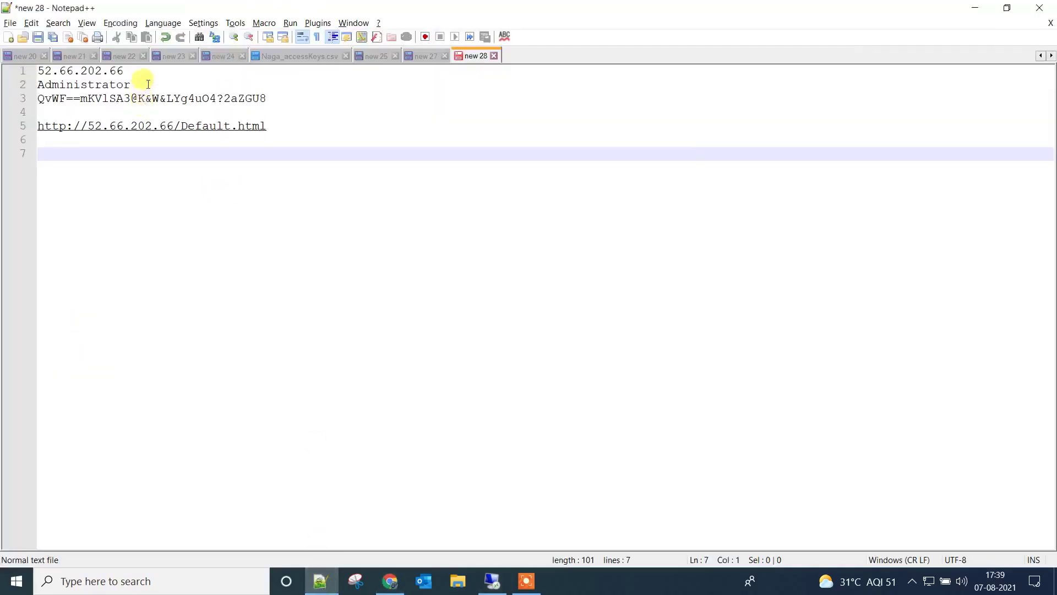
drag(150, 71, 43, 48)
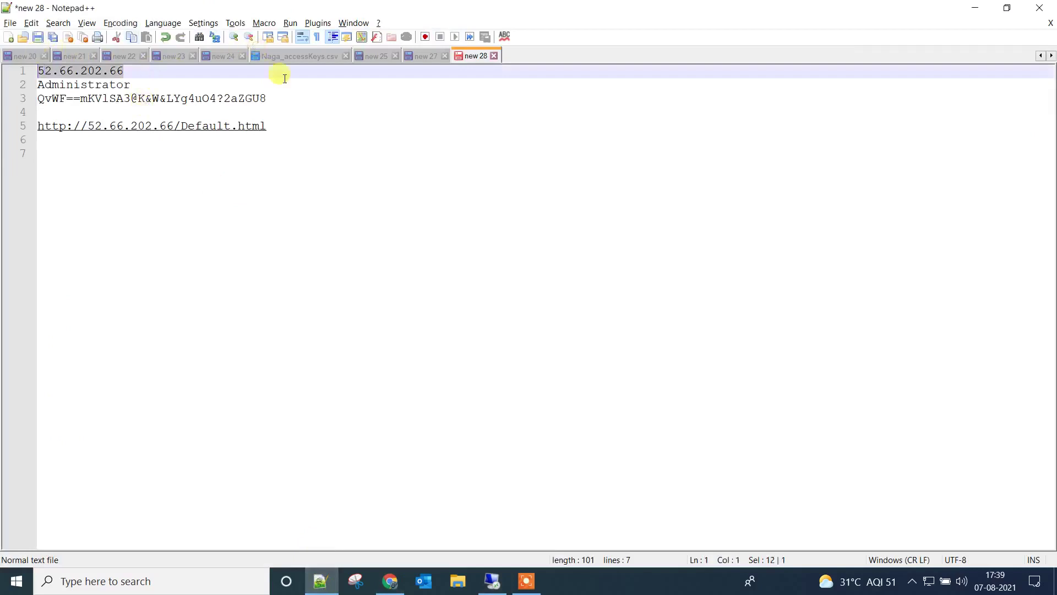
key(ctrl+c)
key(alt+Tab)
key(ctrl+t)
key(ctrl+v)
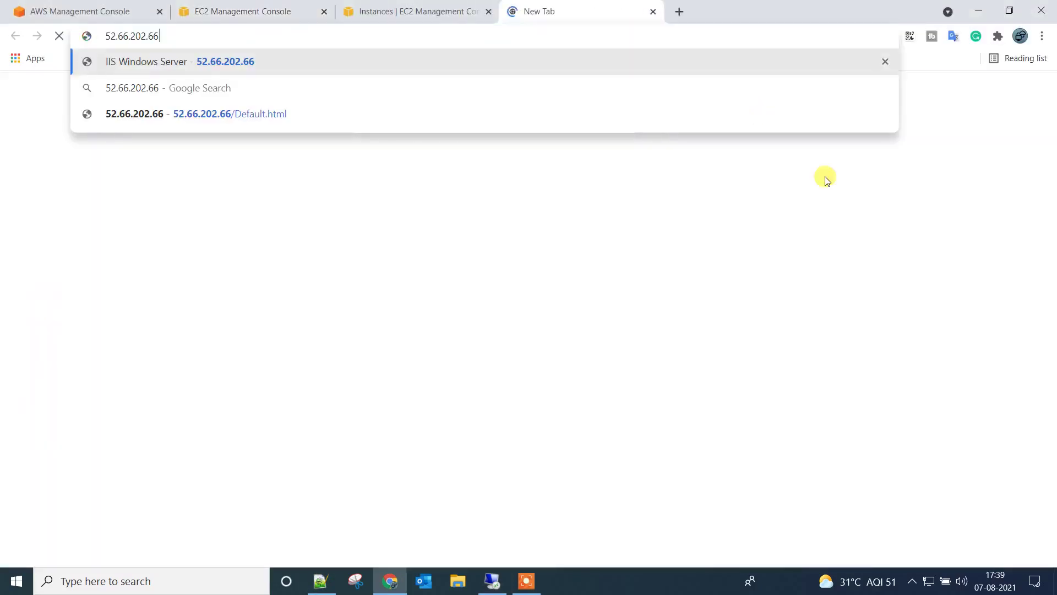
key(Down)
key(Down)
key(Return)
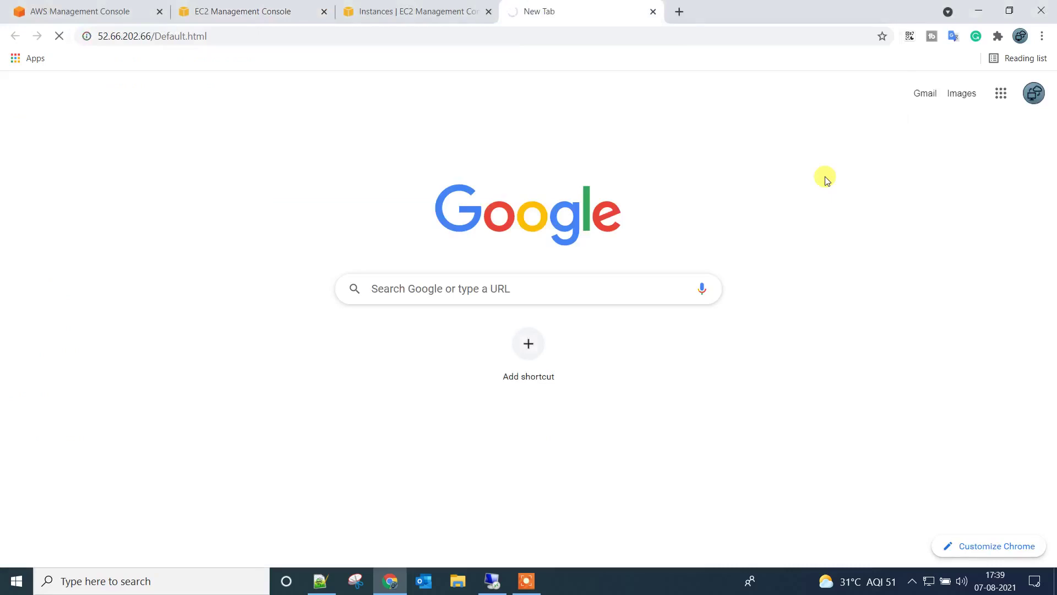
Step: Check the instance and web page browser tabs, and return to the inbound rules of MyDemoSG
click(427, 8)
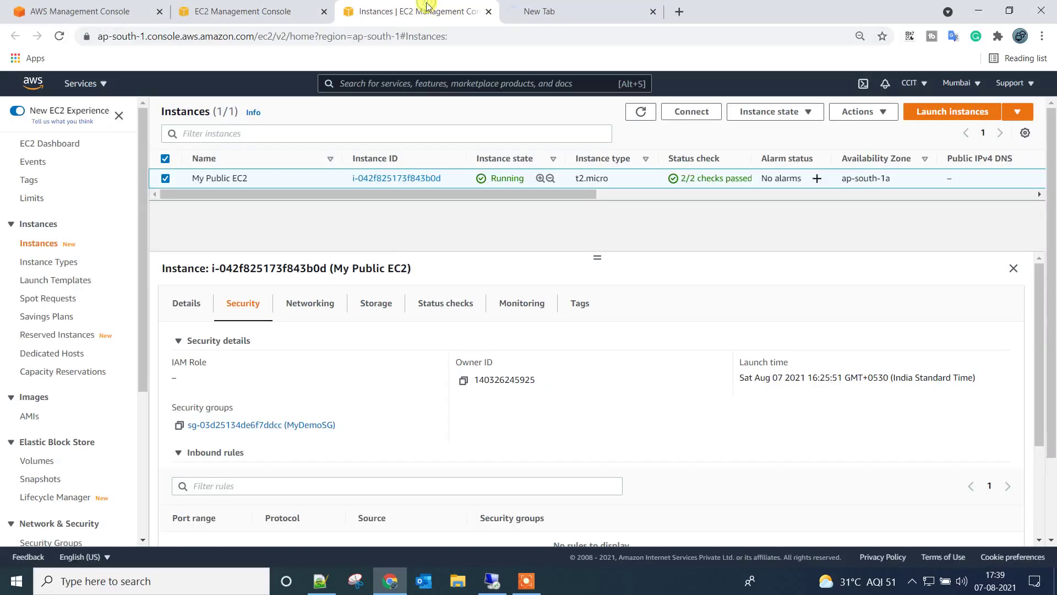
click(545, 12)
click(446, 7)
click(242, 8)
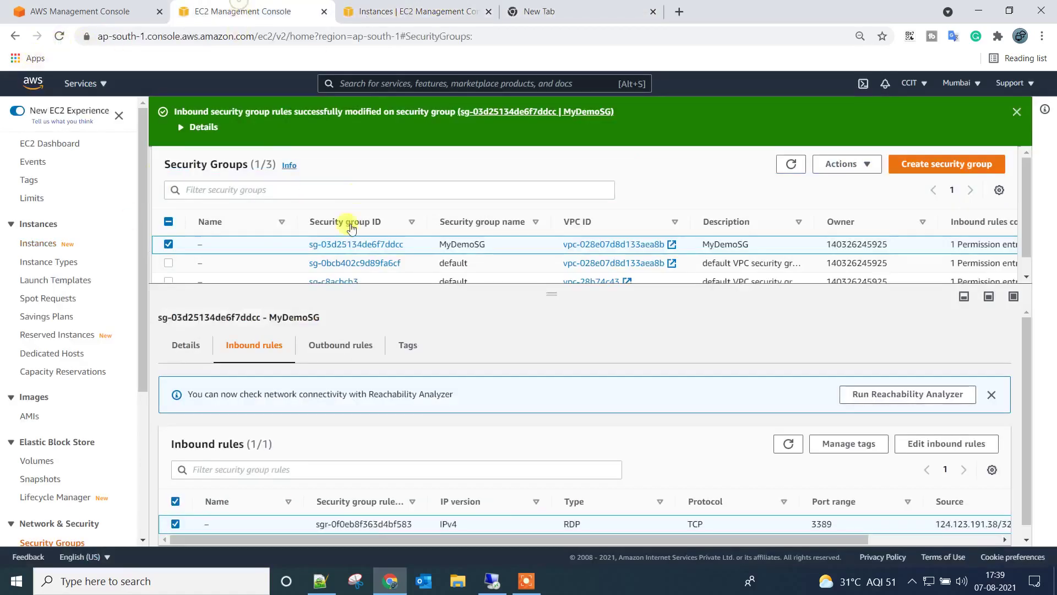
Step: In the instances browser tab, go to Security Groups under Network & Security and start creating a new security group
click(368, 17)
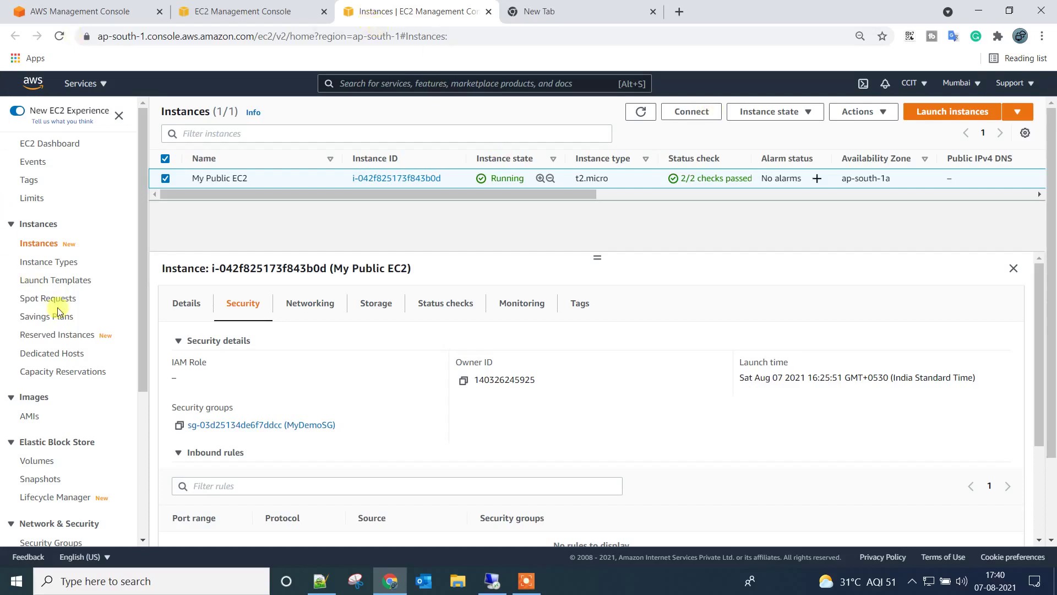
scroll(55, 303, down, 4)
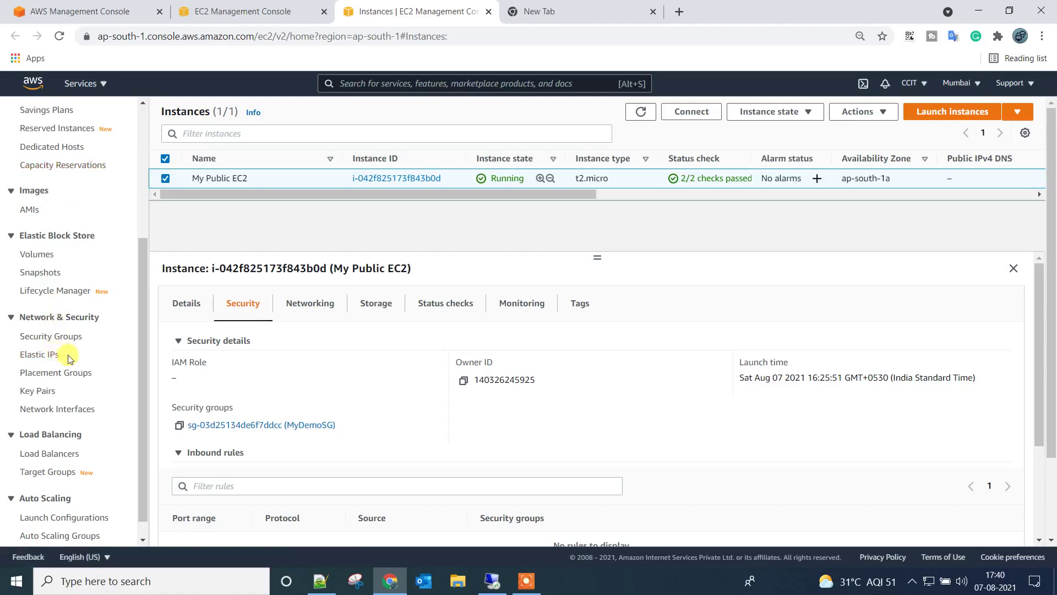
click(55, 340)
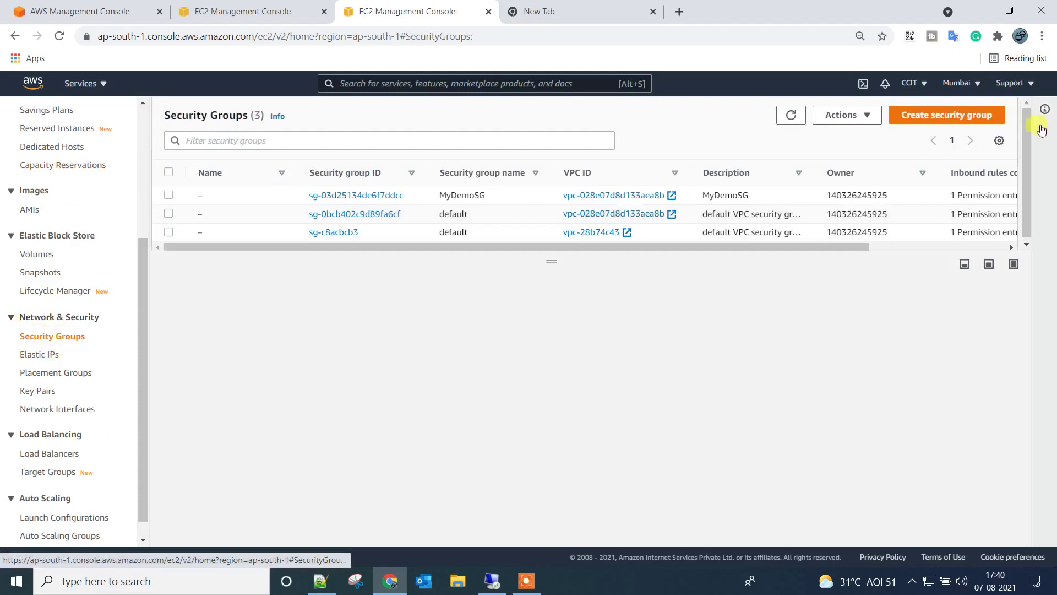
click(902, 116)
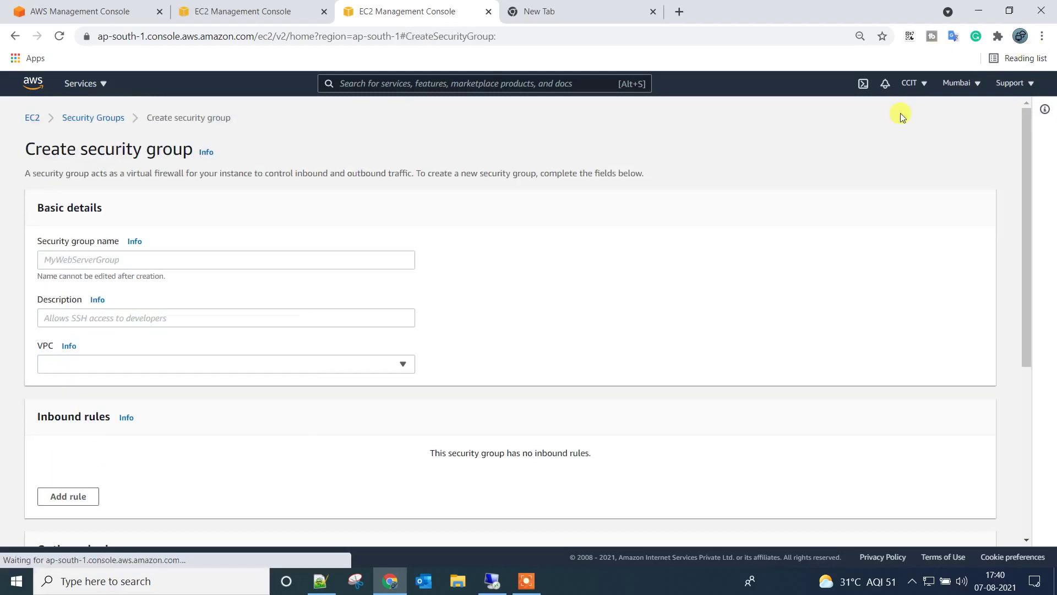
Step: Enter MyDemoSG2 as both the security group's name and description, and assign it to the MyDemoVPC VPC
click(184, 260)
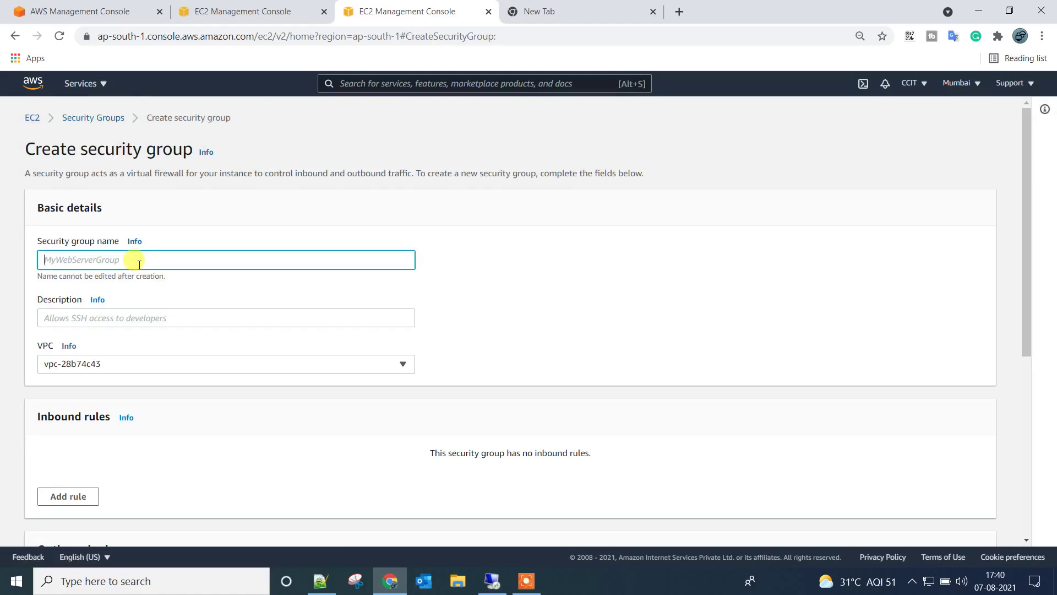
text(MyDemoSG2)
double_click(97, 259)
key(ctrl+c)
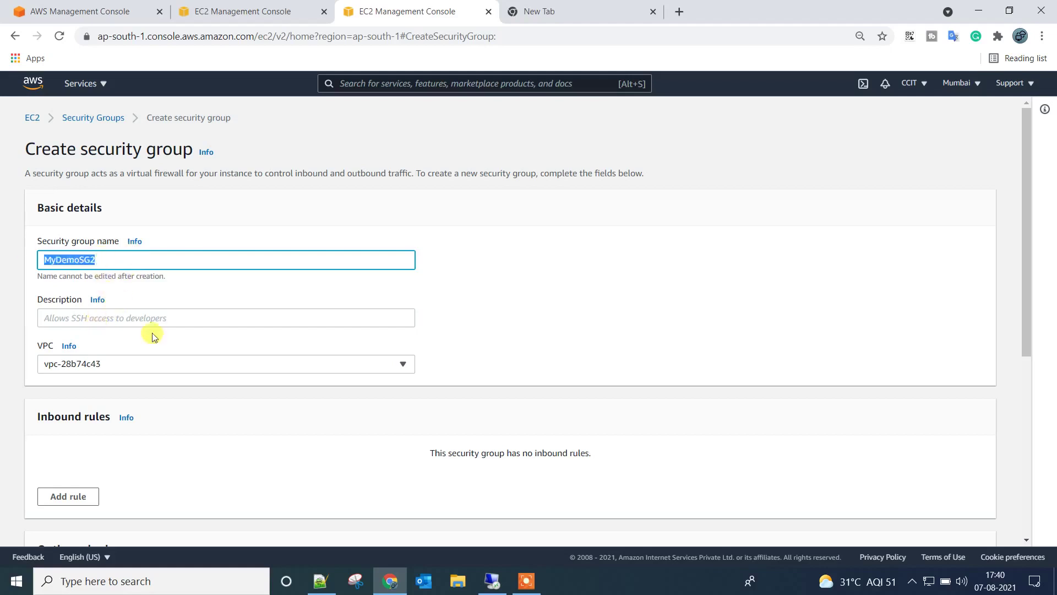
click(110, 319)
key(ctrl+v)
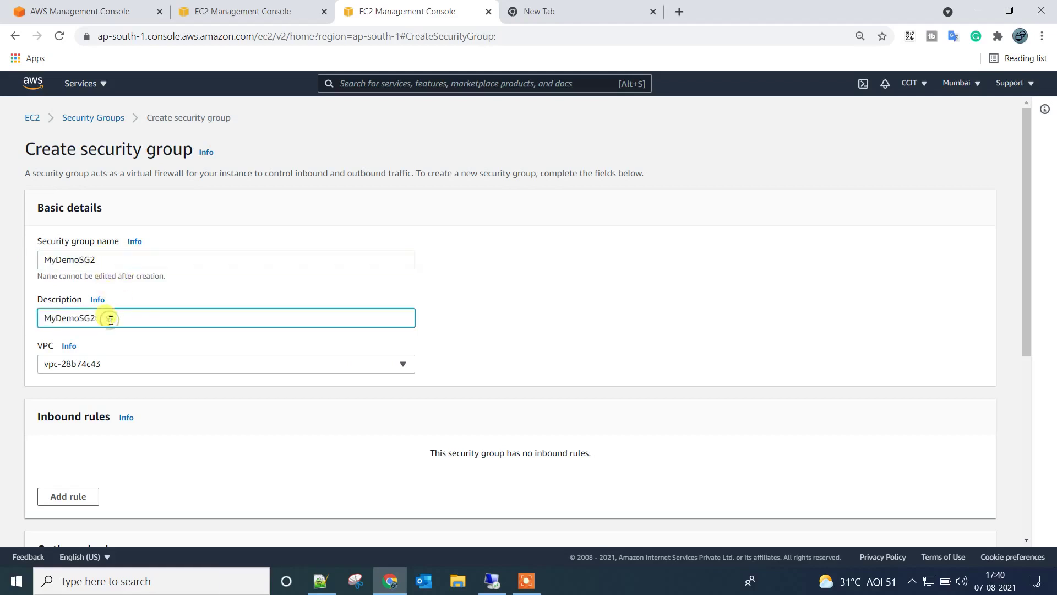
click(150, 370)
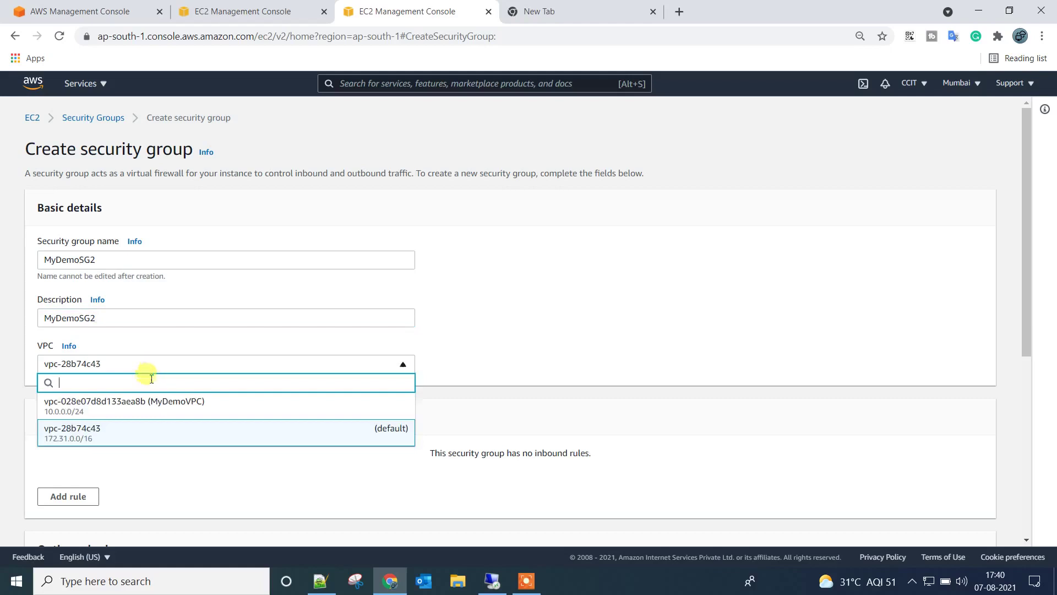
click(153, 412)
Step: Add a first inbound rule to the new security group
scroll(194, 419, down, 6)
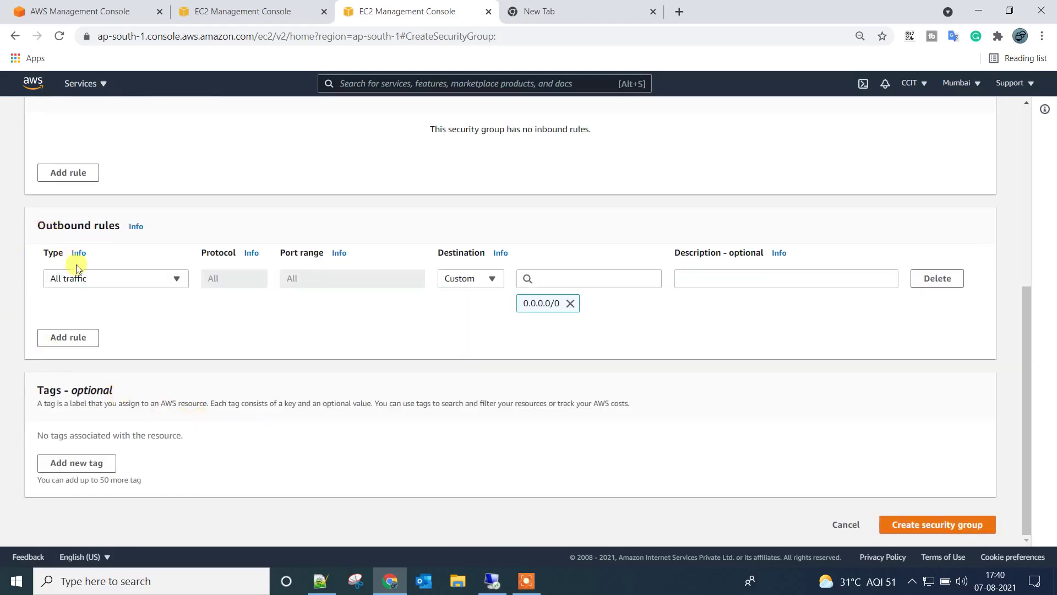
scroll(66, 253, up, 3)
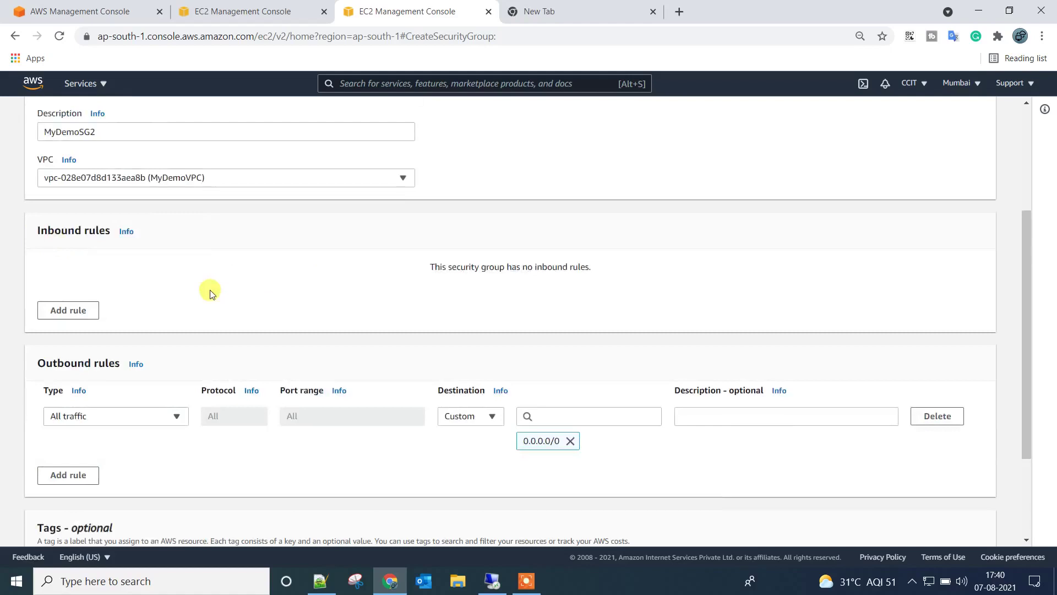
click(83, 311)
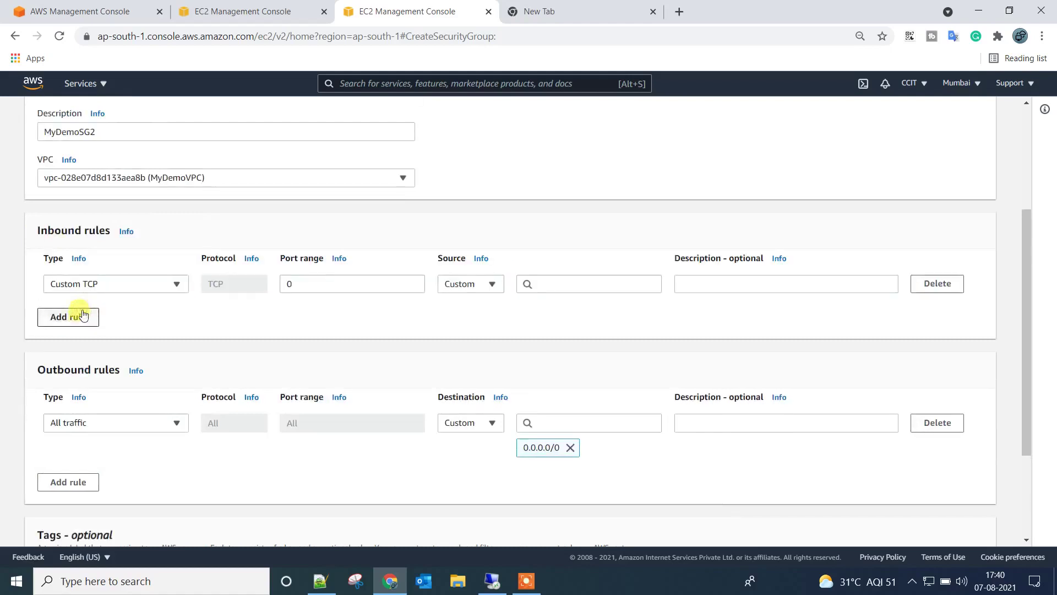
Step: Examine the available rule types for the inbound rule and the help information on rule type
click(125, 284)
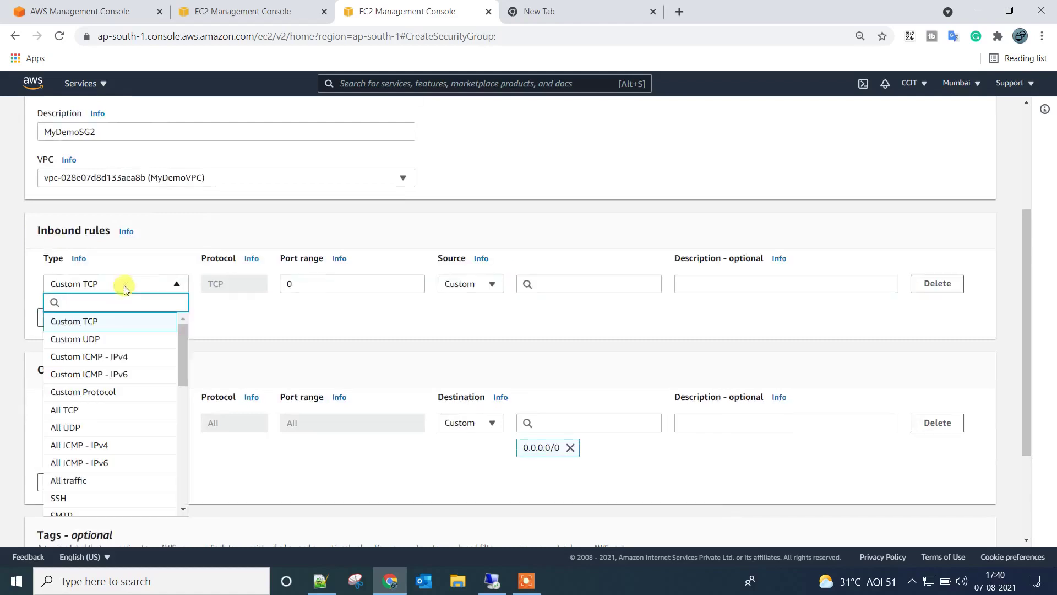
scroll(130, 348, down, 5)
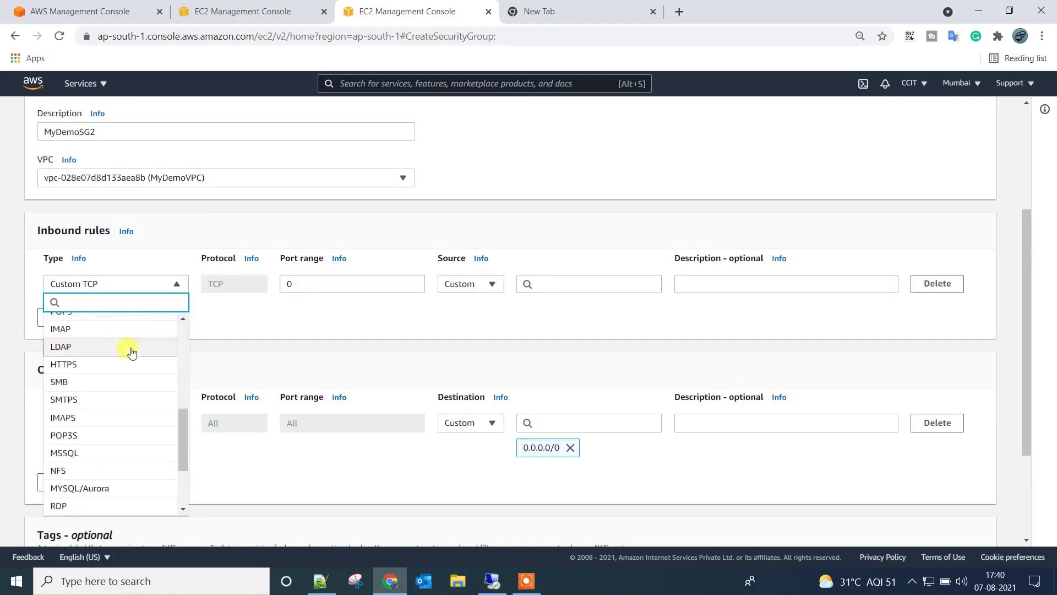
scroll(132, 352, down, 2)
scroll(132, 352, down, 1)
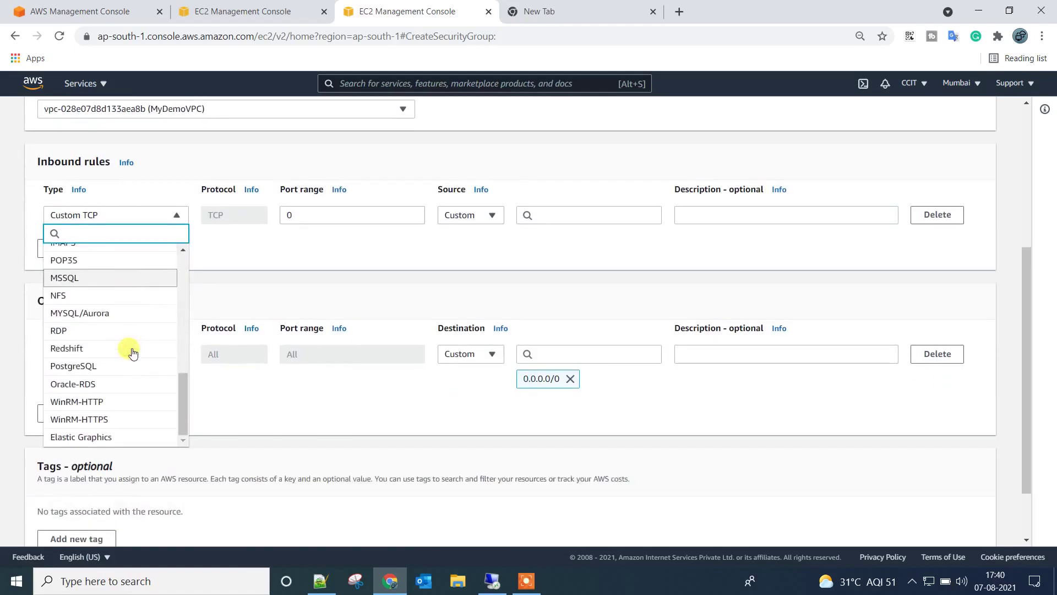
click(219, 242)
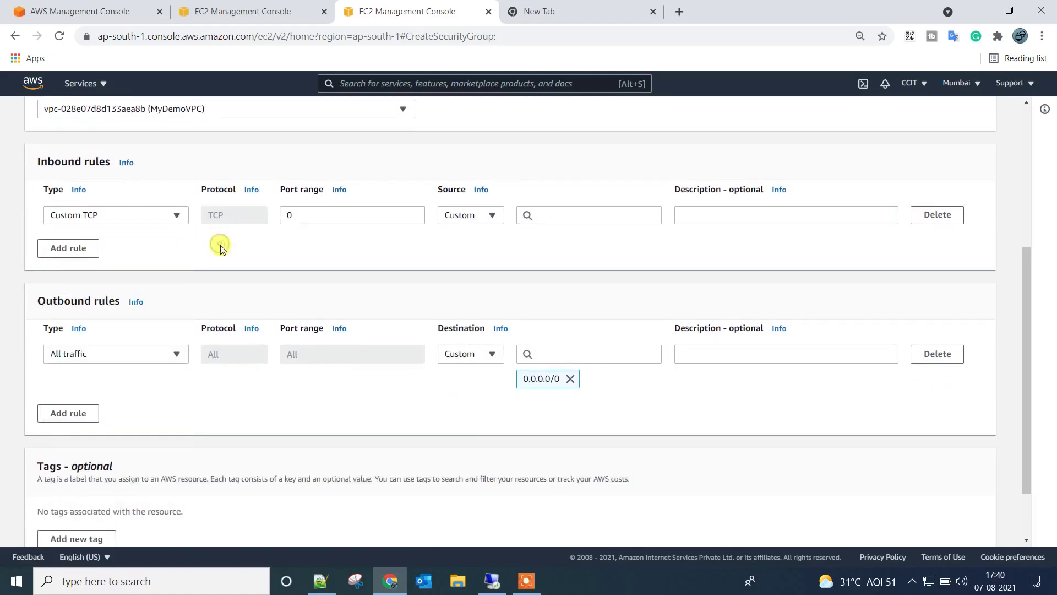
click(83, 190)
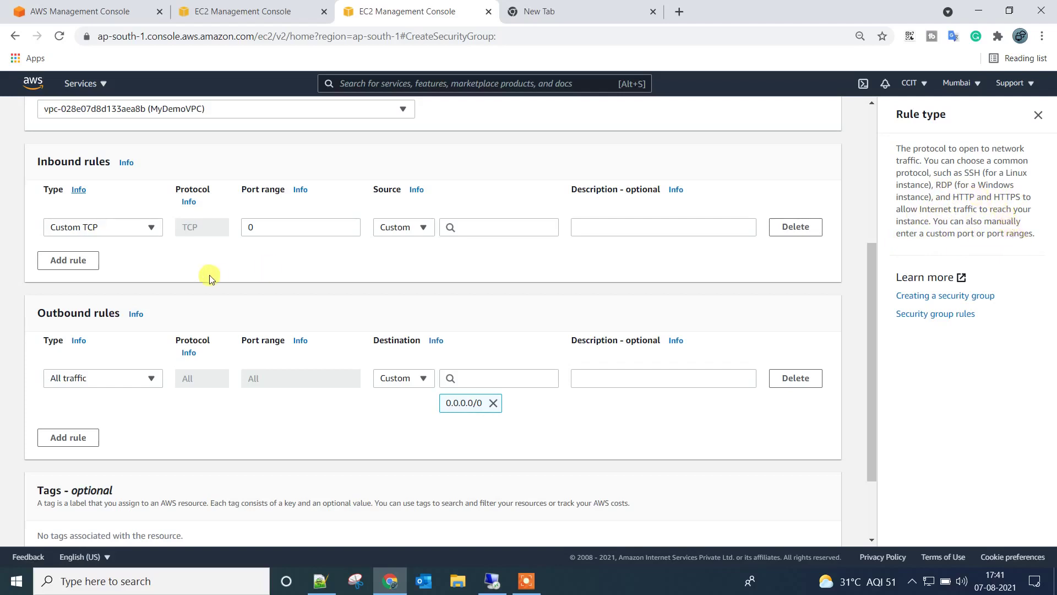
click(149, 227)
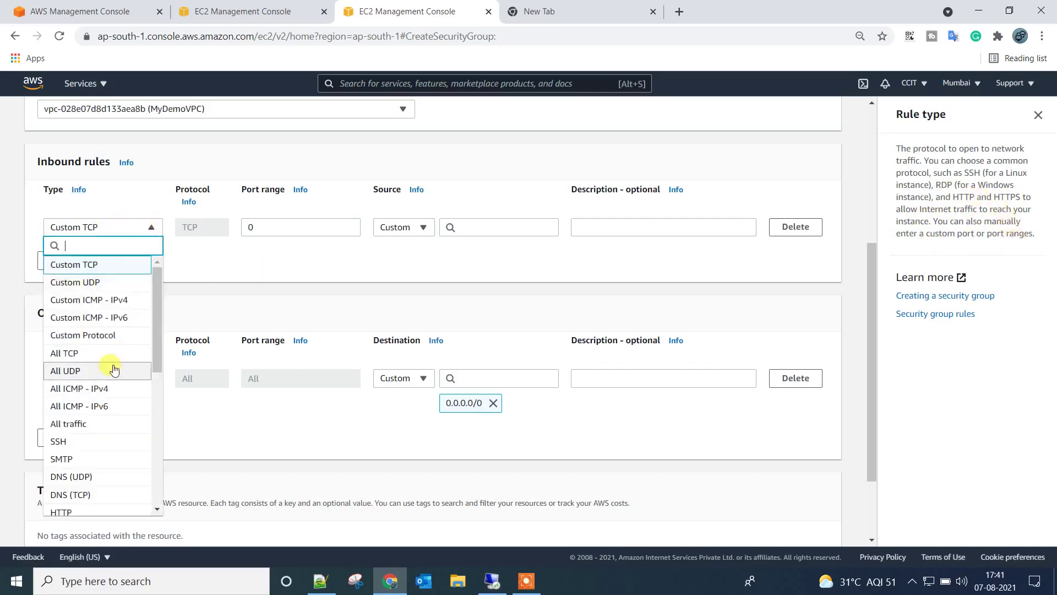
scroll(117, 370, down, 3)
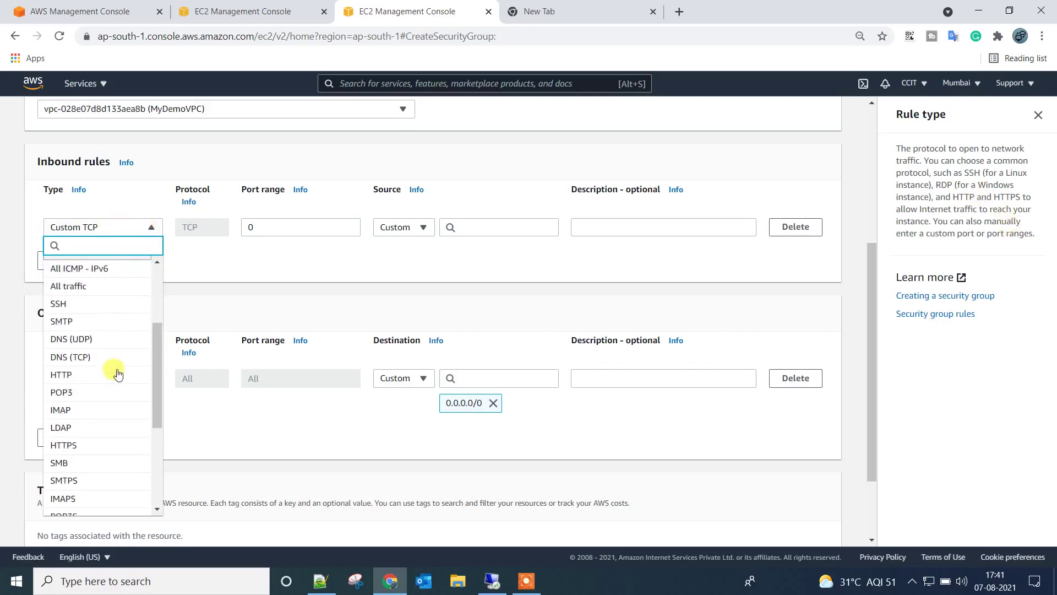
click(207, 275)
Step: Set the inbound rule's type to RDP
click(142, 234)
scroll(87, 374, down, 3)
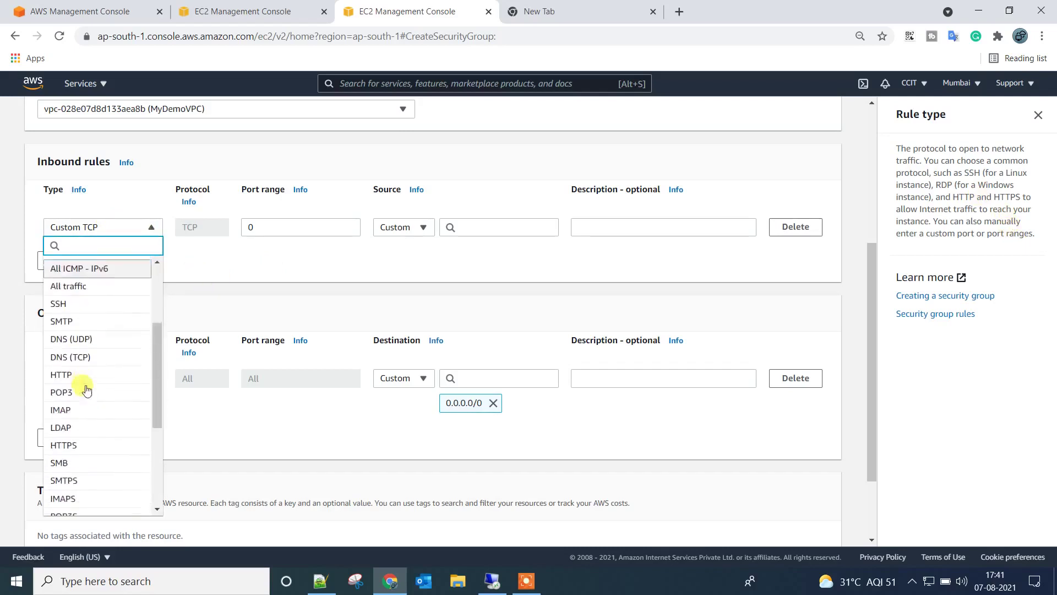
scroll(80, 402, down, 3)
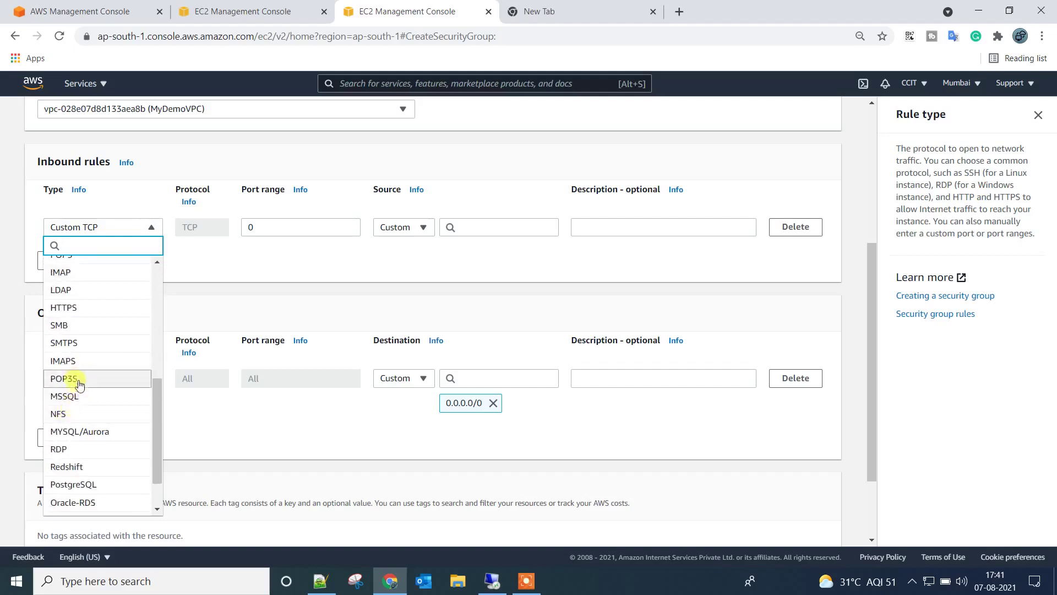
scroll(66, 386, down, 1)
click(58, 401)
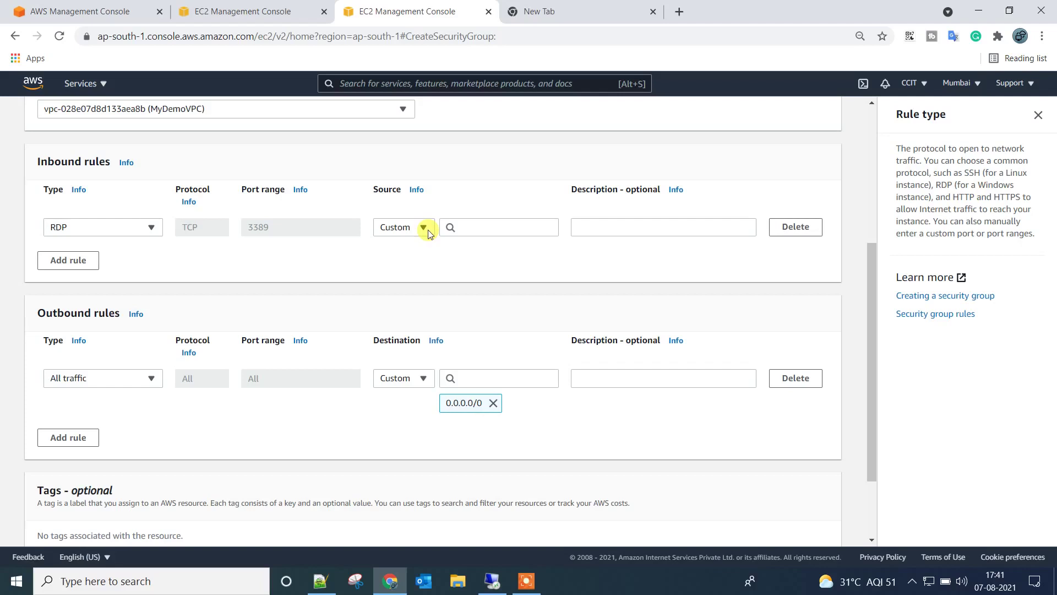
Step: Look through the rule types again and change the inbound rule's type to HTTP
click(150, 228)
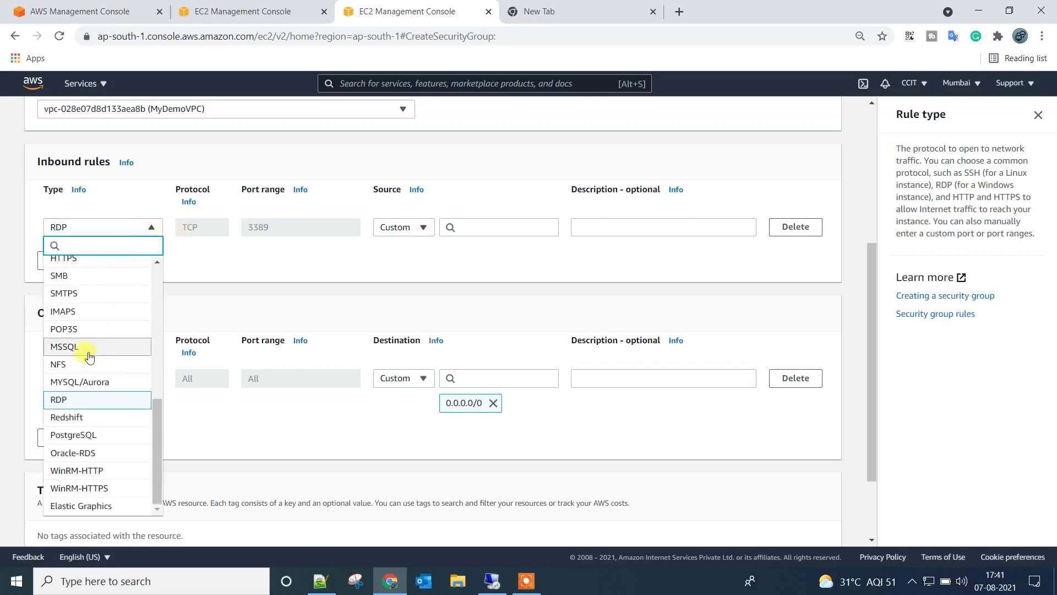
scroll(90, 357, up, 5)
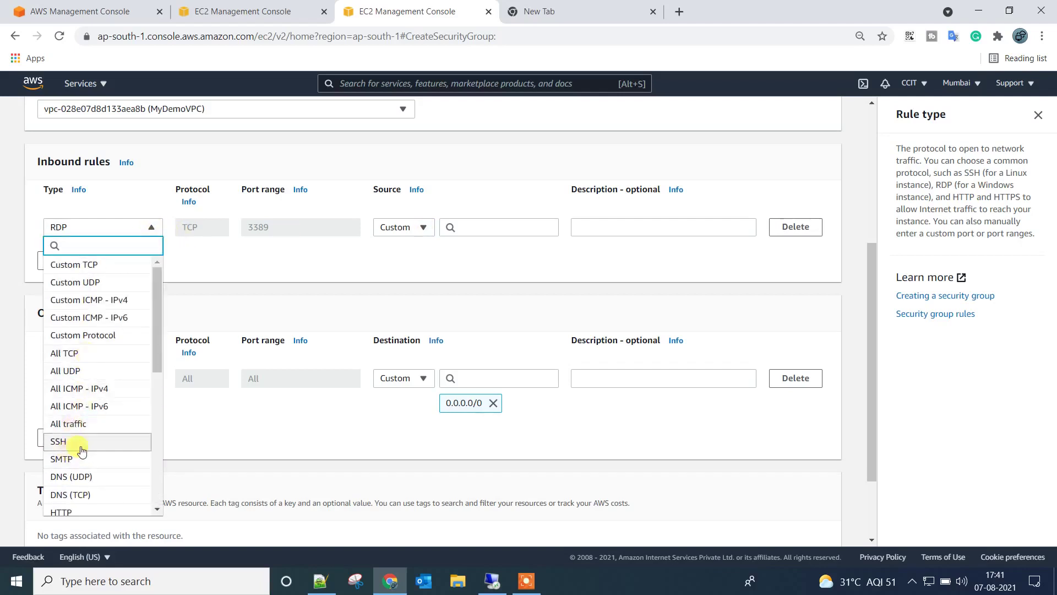
click(250, 267)
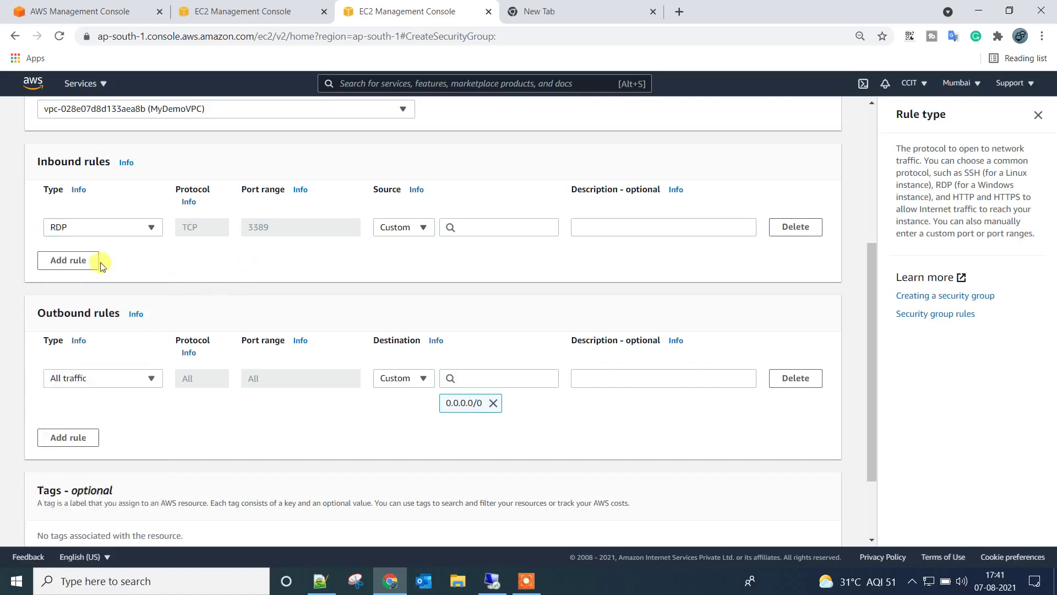
click(136, 228)
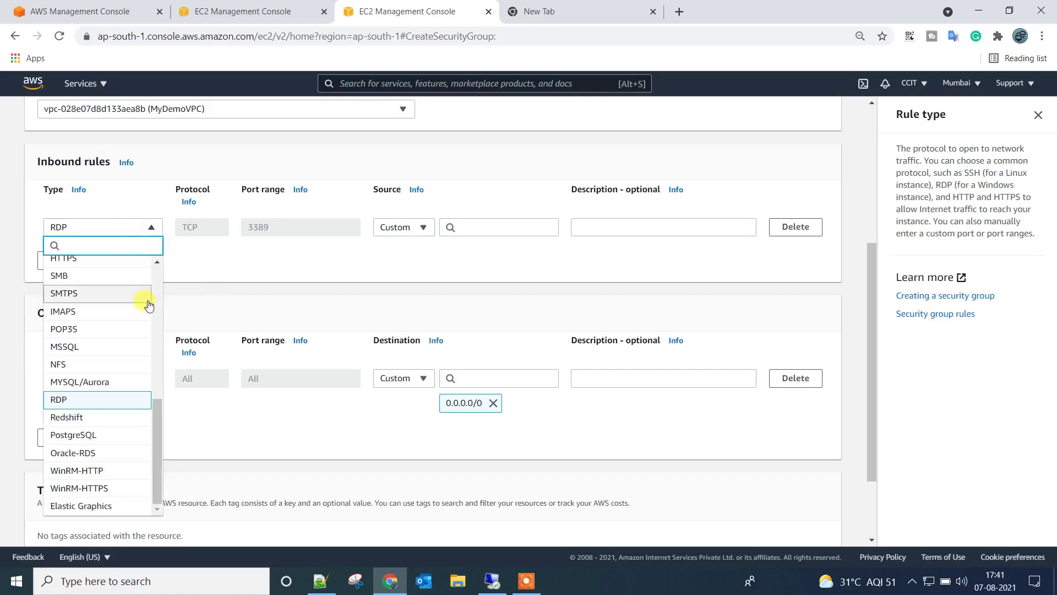
scroll(149, 305, up, 1)
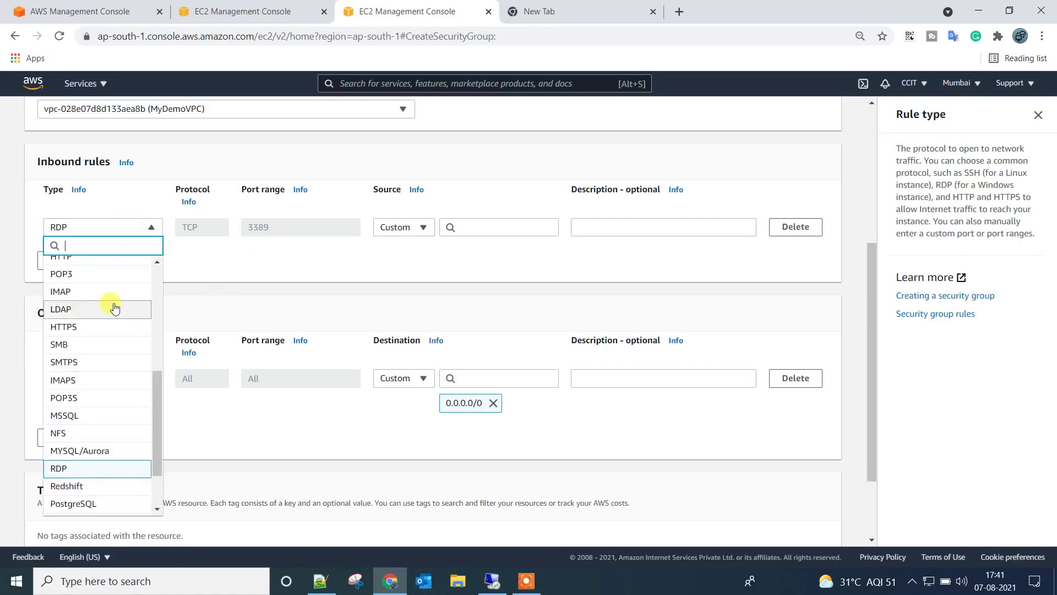
scroll(107, 327, up, 1)
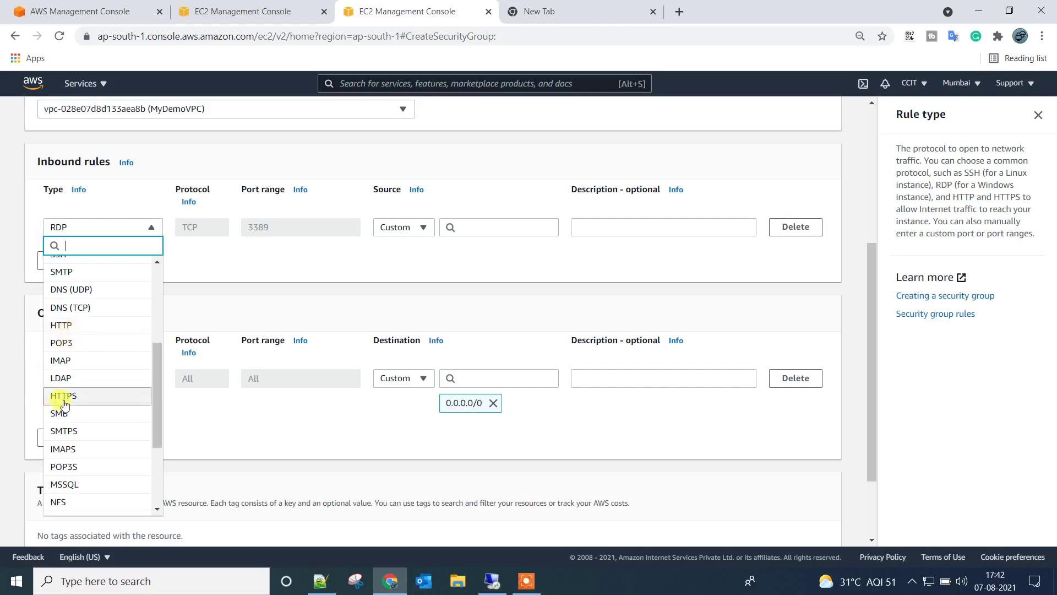
click(79, 328)
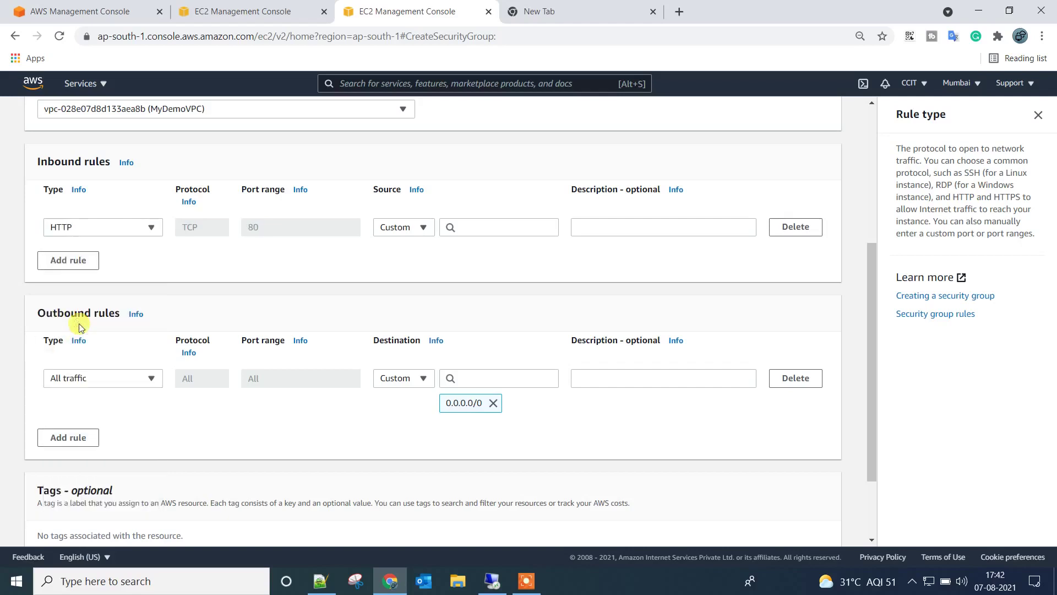
Step: Change the inbound rule's type back to RDP
click(153, 226)
scroll(101, 332, up, 3)
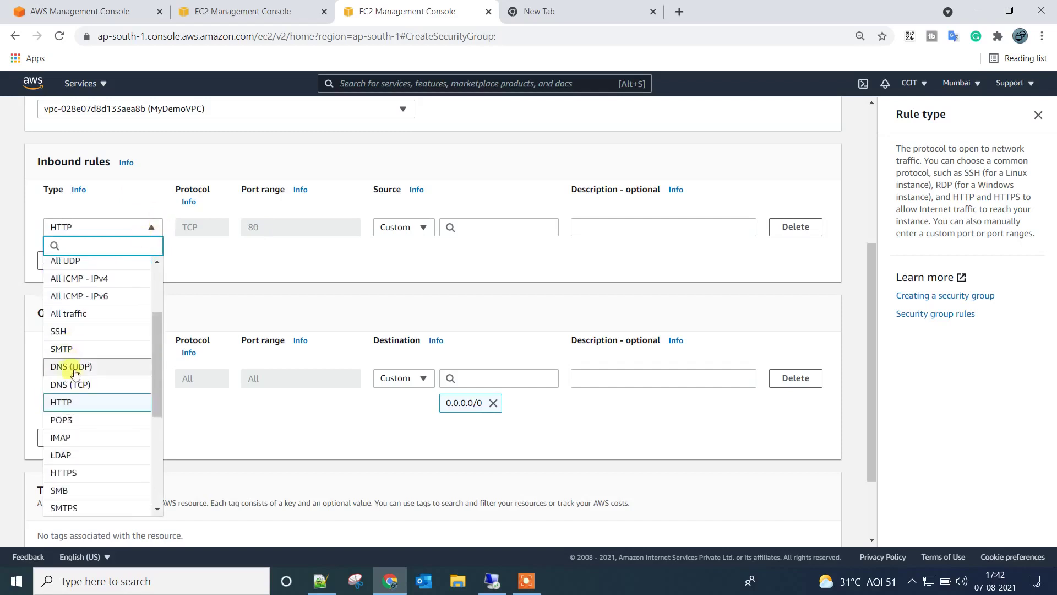
scroll(78, 366, down, 4)
click(65, 404)
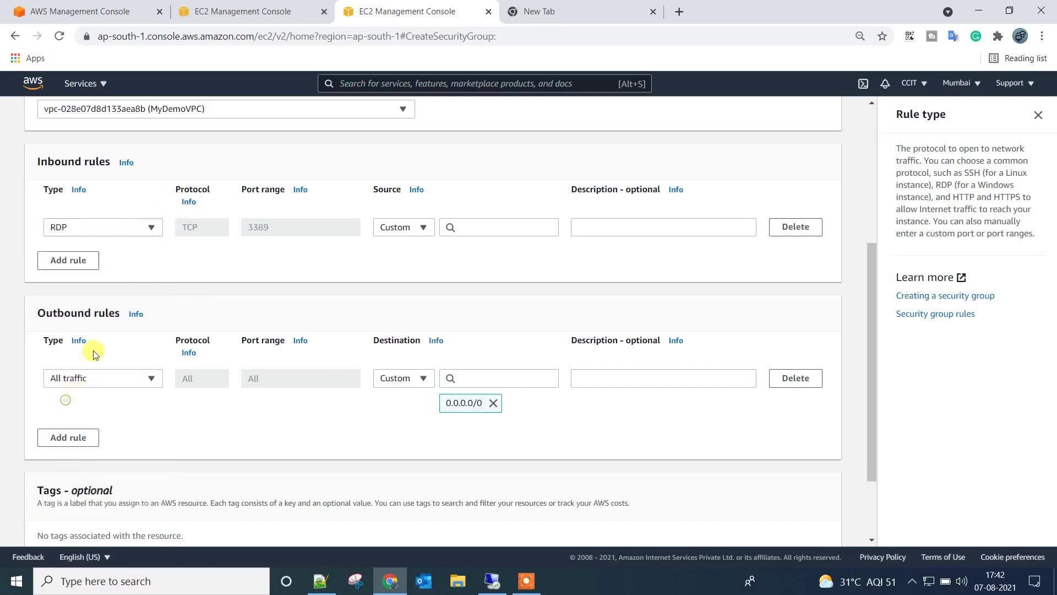
Step: Add a second inbound rule of type HTTP below the RDP rule
click(73, 259)
click(135, 253)
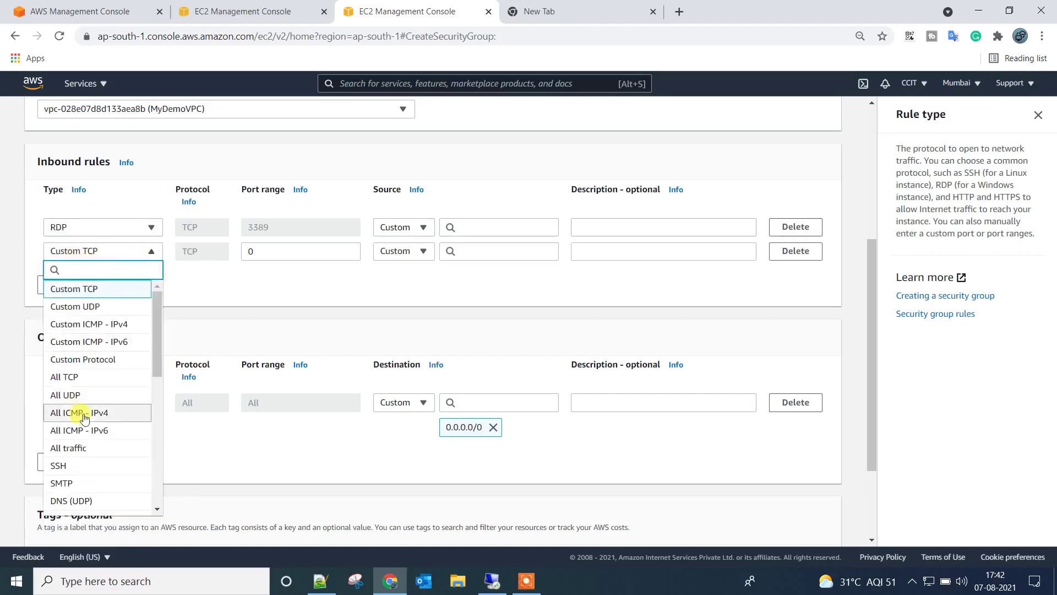
scroll(70, 411, down, 3)
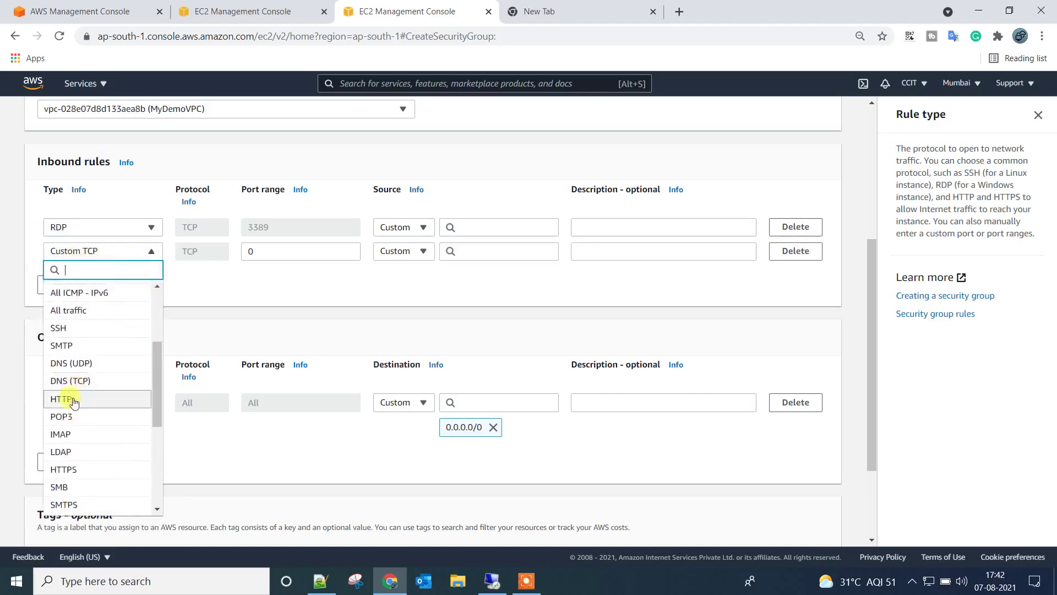
click(73, 399)
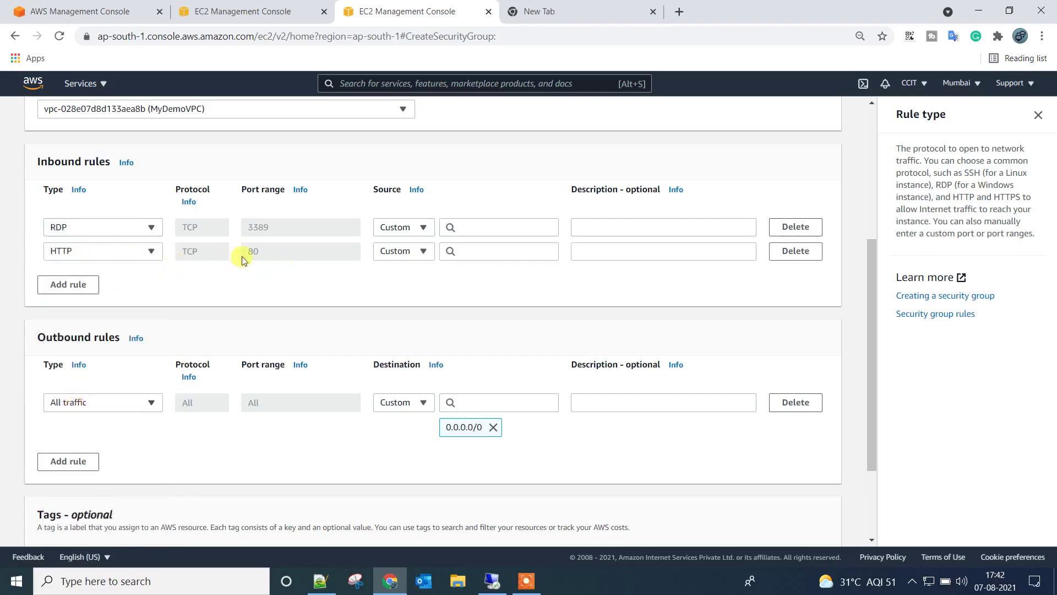
Step: Check which source options are offered for the HTTP and RDP inbound rules, without choosing one
click(411, 257)
click(419, 226)
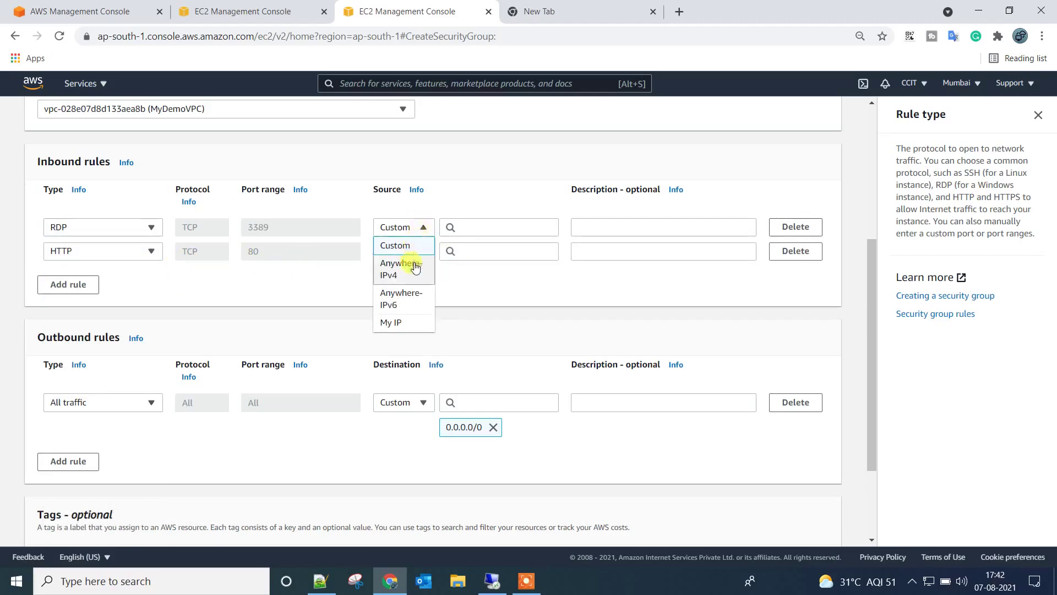
click(524, 297)
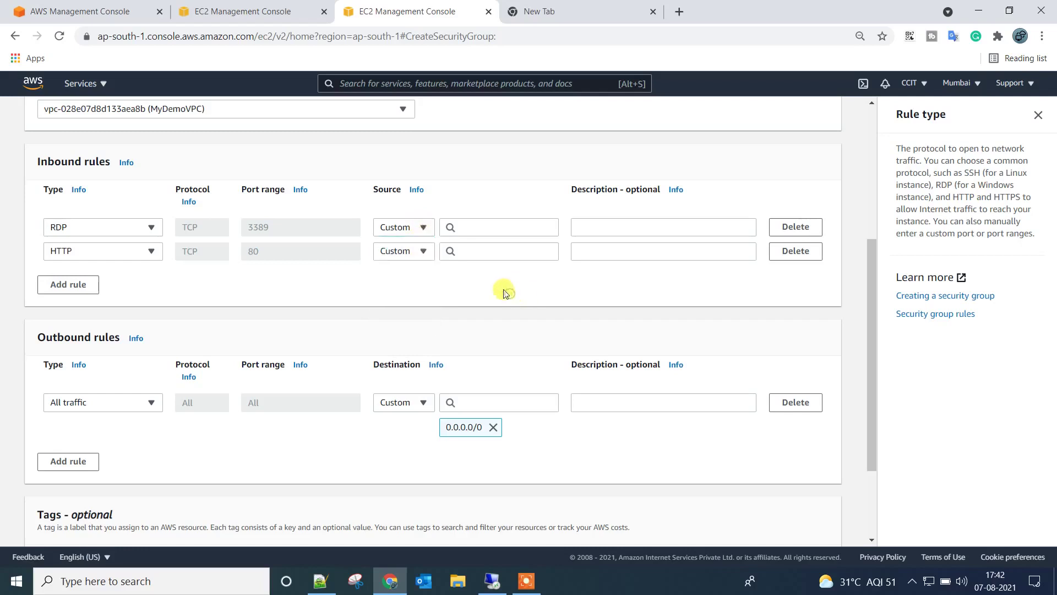
Step: Review the source choices for the HTTP inbound rule once more, leaving it on Custom
click(419, 255)
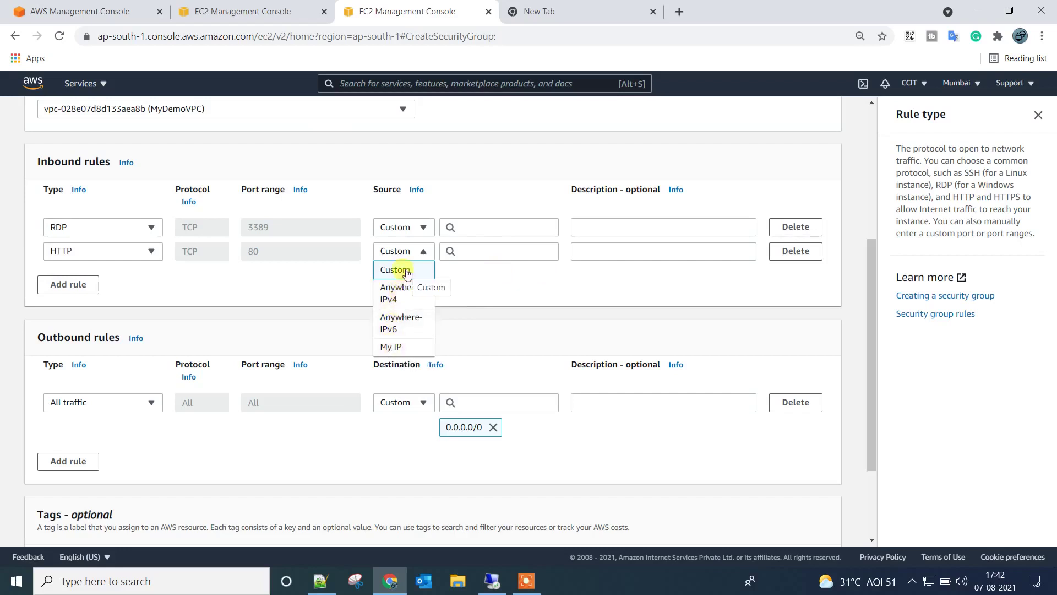
click(487, 253)
click(419, 275)
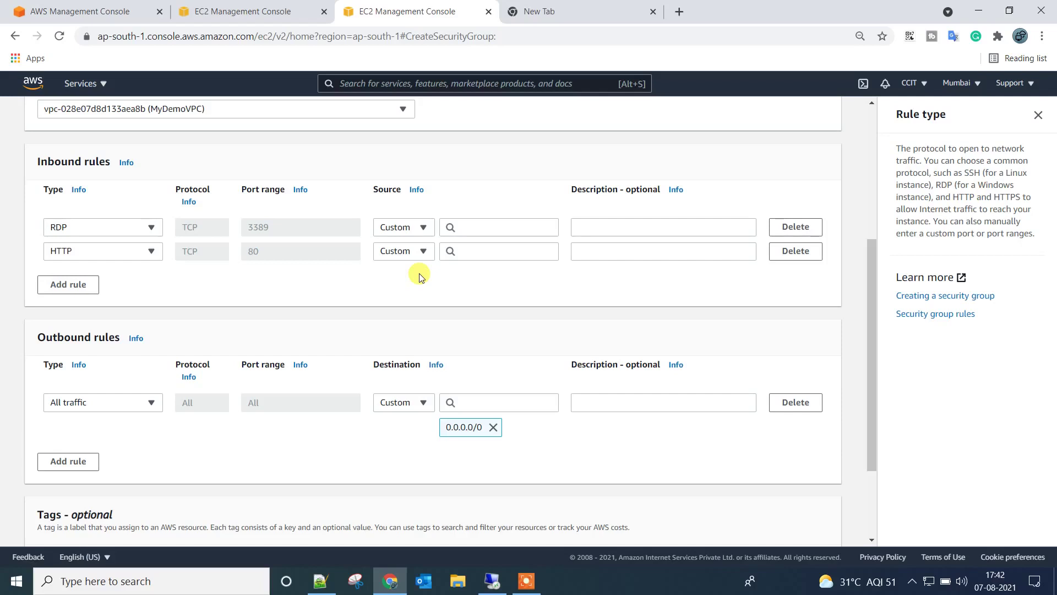
click(418, 252)
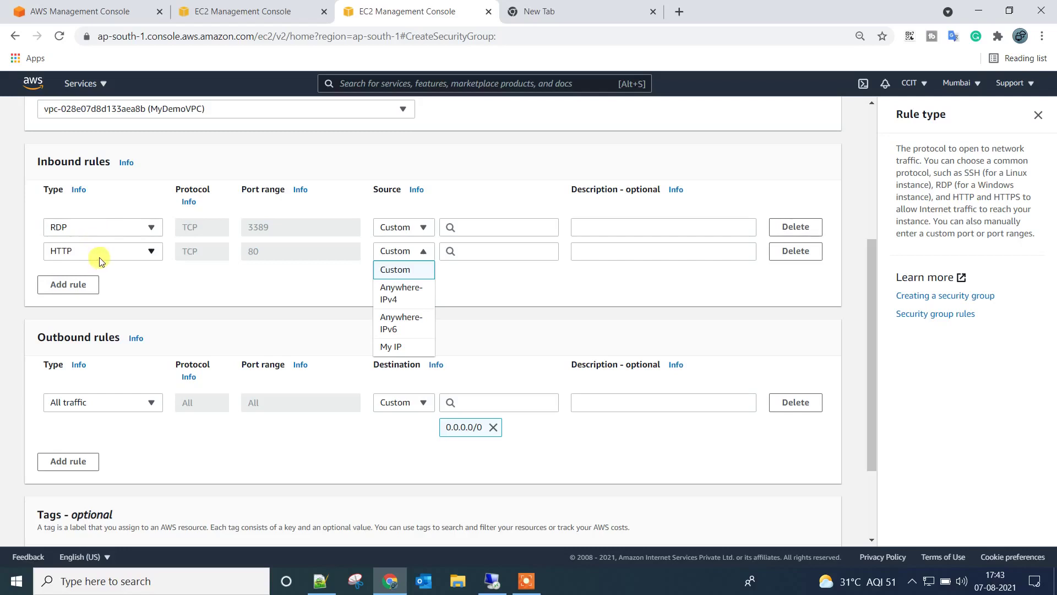
Step: Add a third inbound rule of type MSSQL below the HTTP rule
click(73, 293)
click(150, 275)
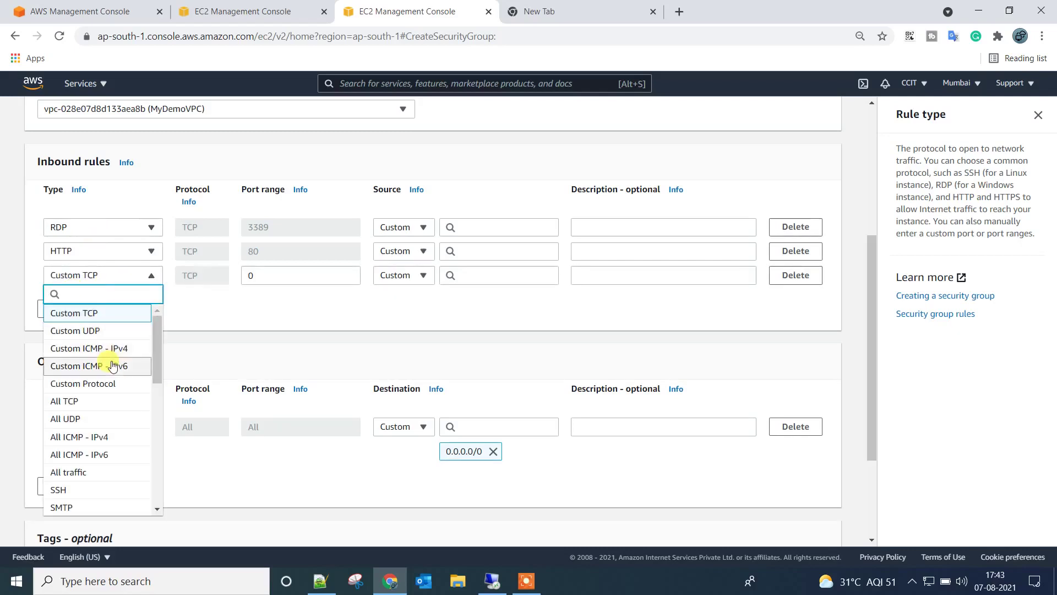
scroll(122, 371, down, 3)
scroll(101, 379, down, 4)
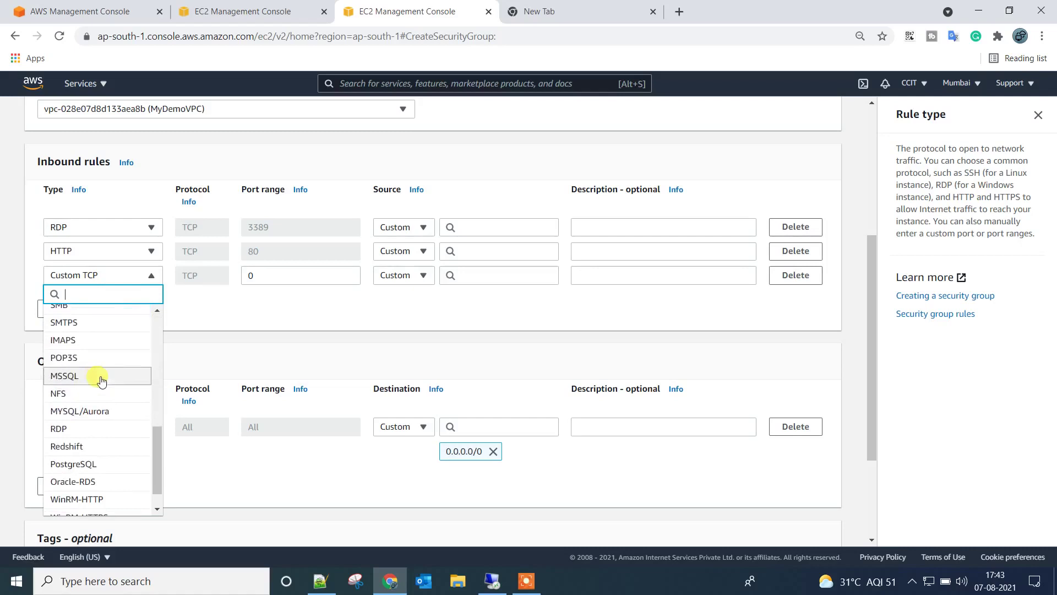
click(101, 378)
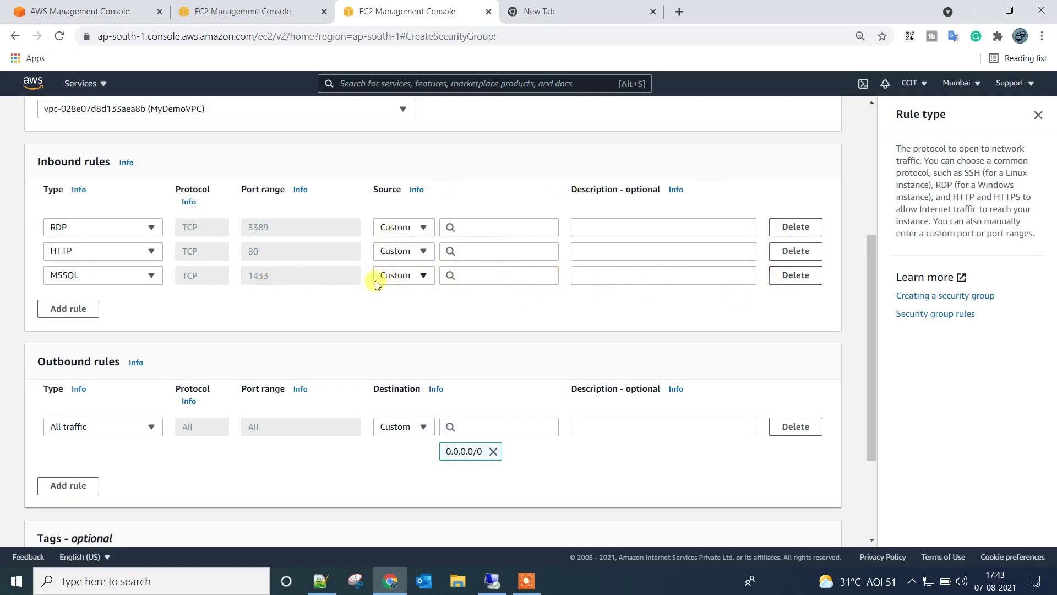
Step: Try My IP as the source of the MSSQL inbound rule, and delete that rule
click(397, 276)
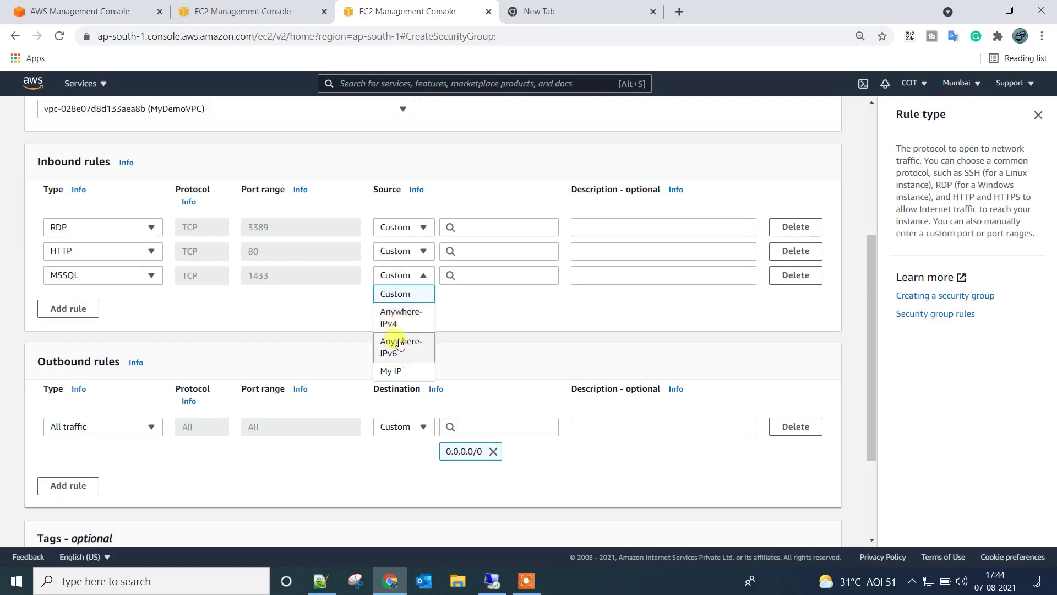
click(398, 371)
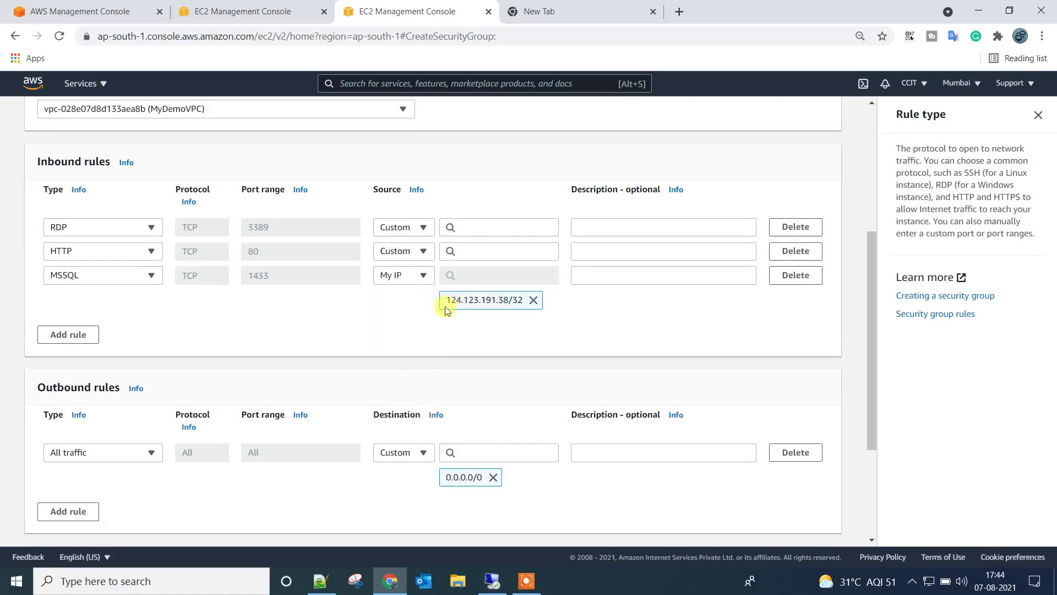
drag(444, 301, 509, 301)
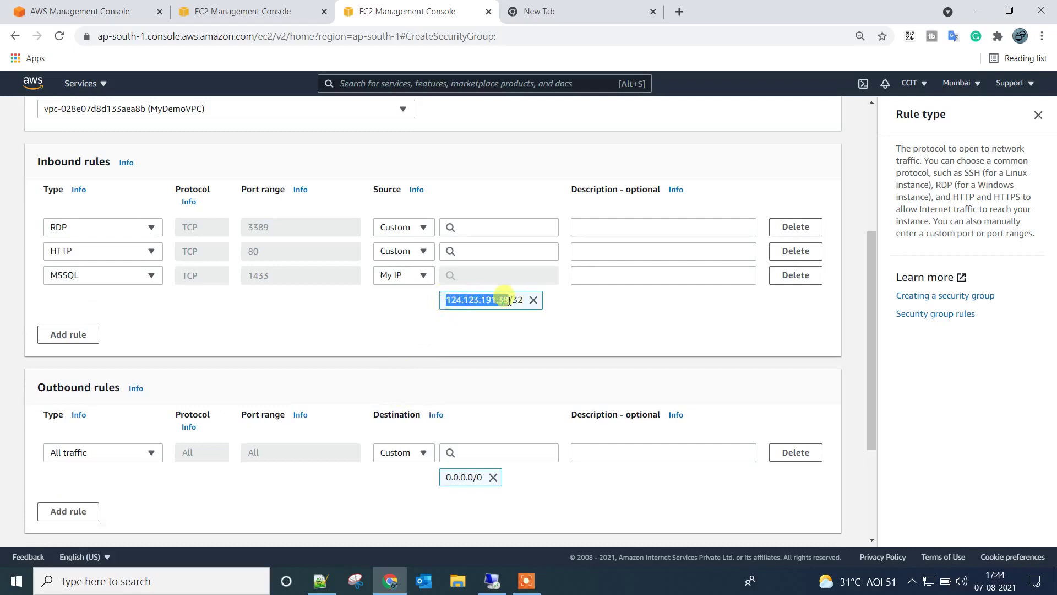
click(433, 327)
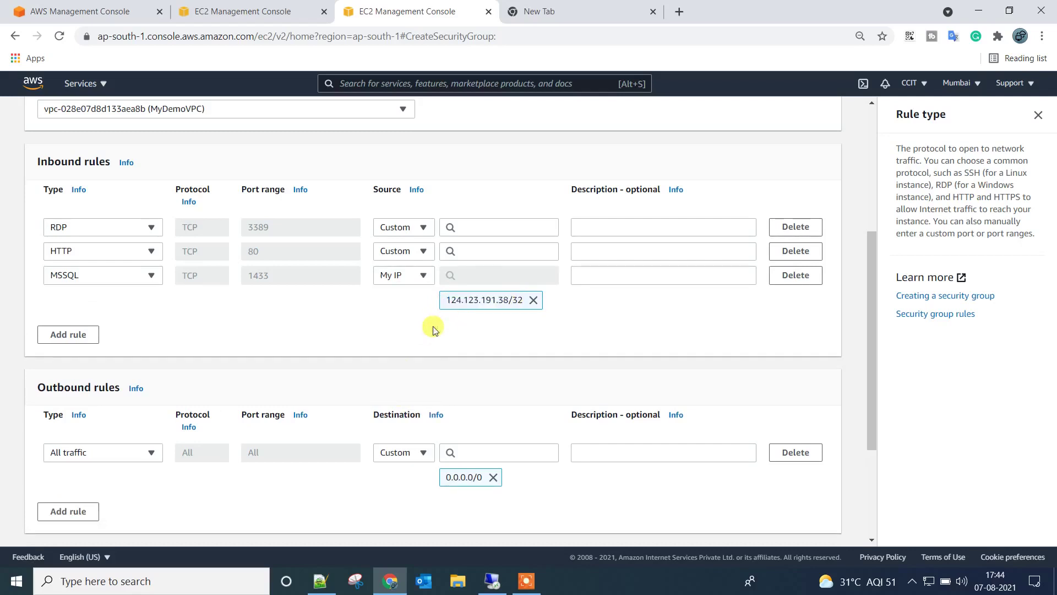
click(415, 280)
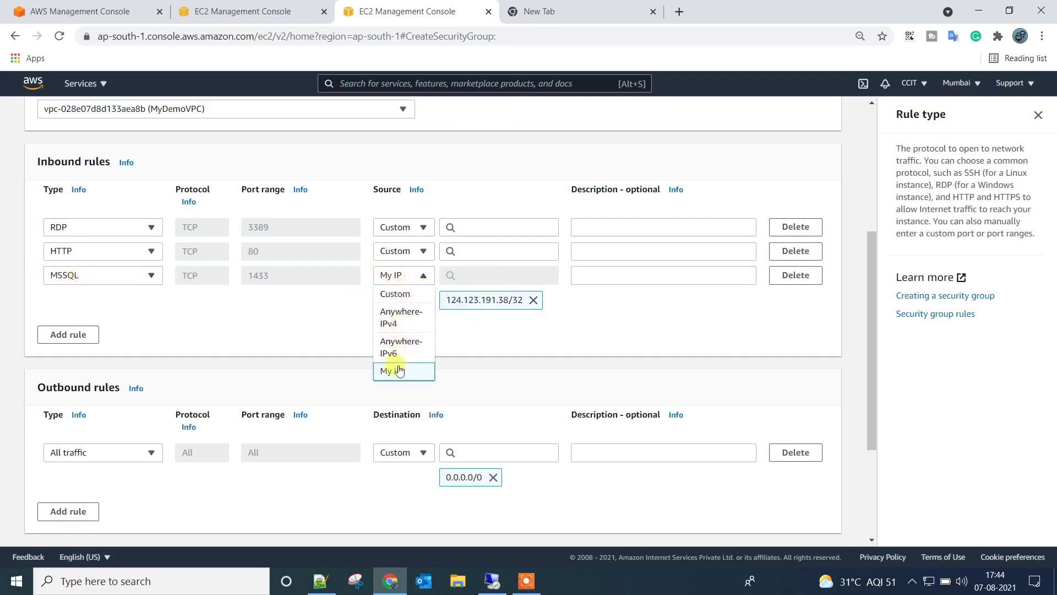
click(785, 276)
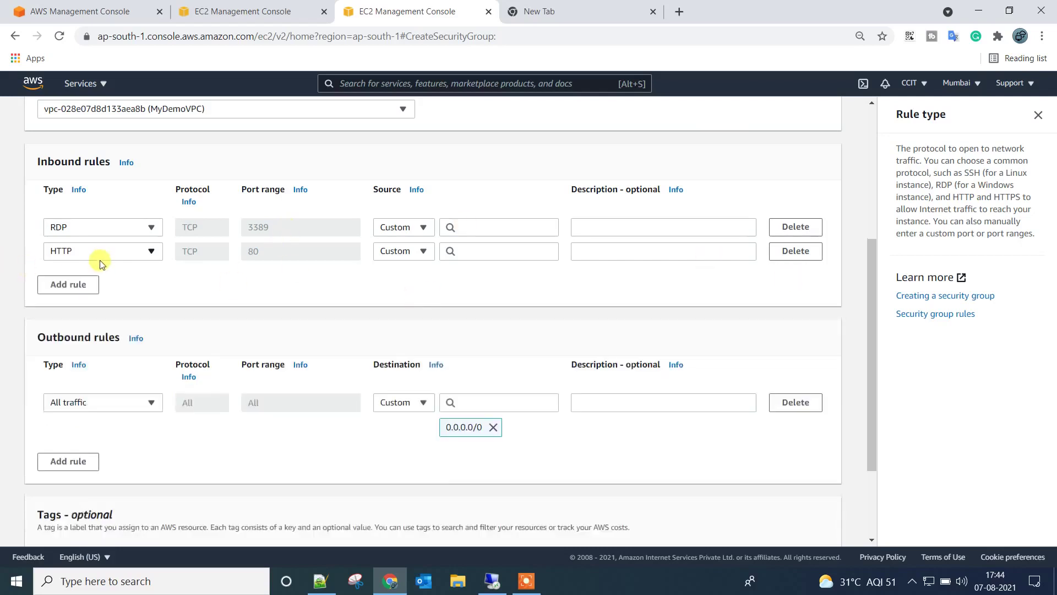
Step: Set the HTTP inbound rule's source to My IP and look over the outbound rules
click(412, 253)
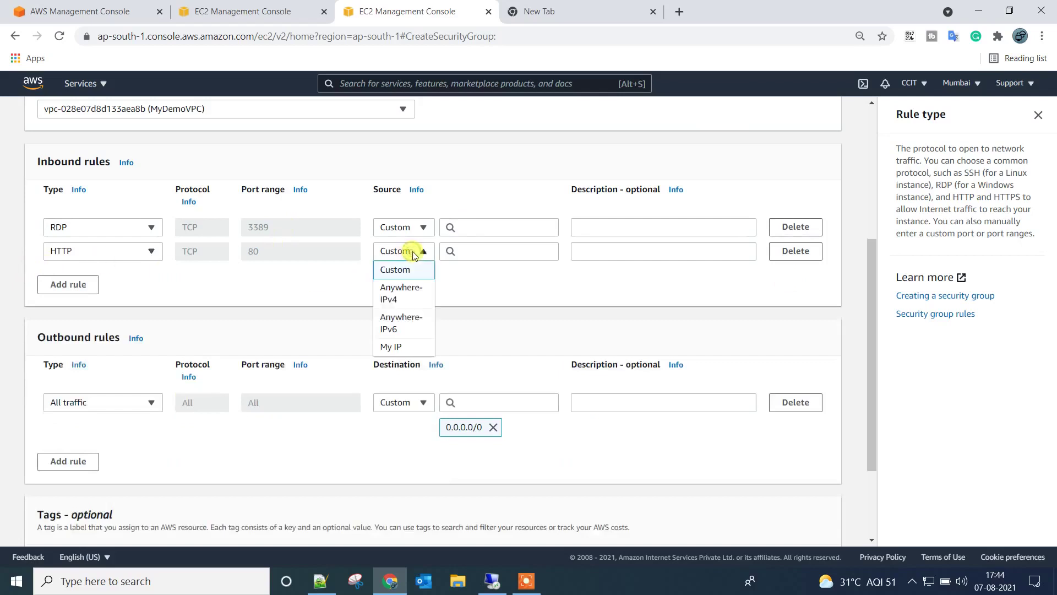
click(398, 346)
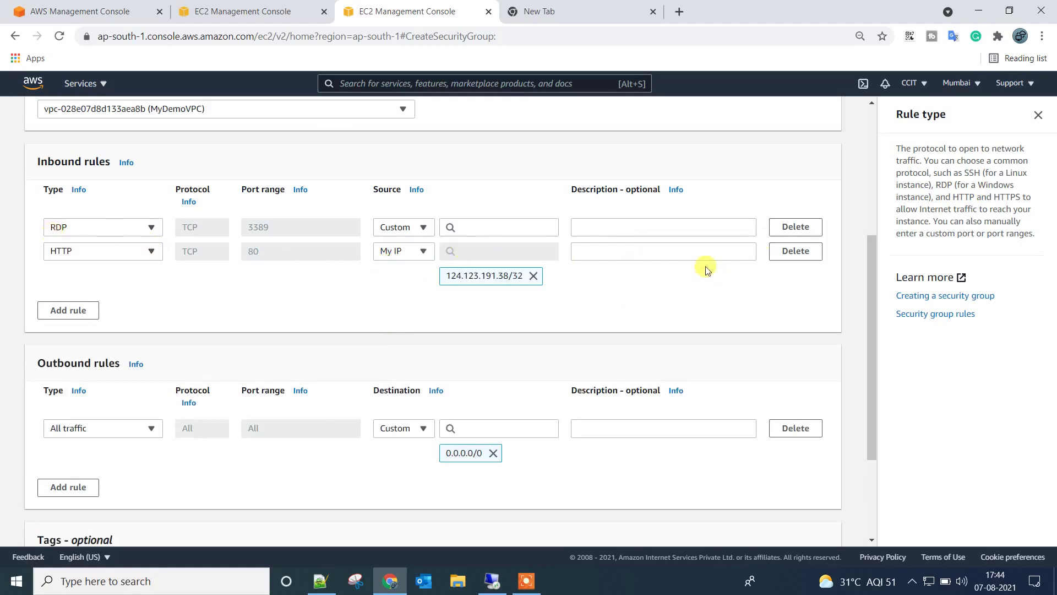
scroll(319, 256, down, 3)
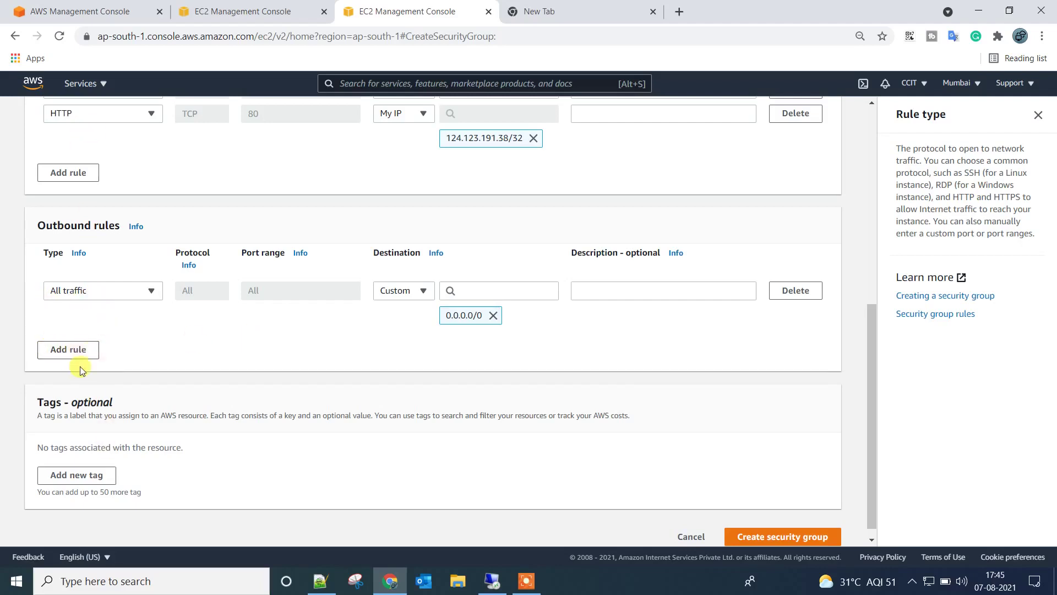
scroll(411, 330, up, 1)
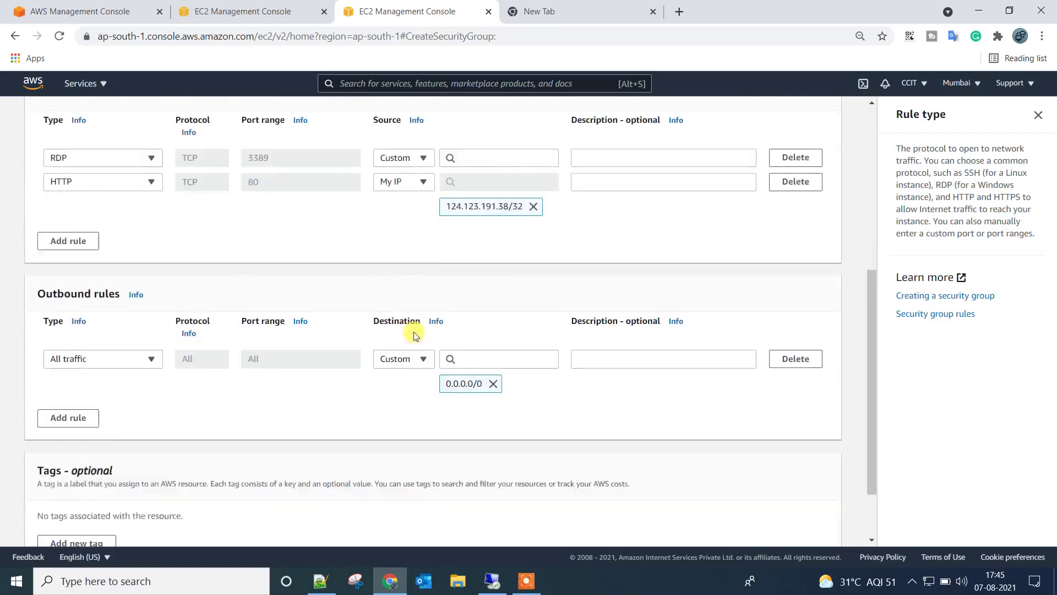
scroll(414, 332, down, 2)
scroll(532, 335, up, 2)
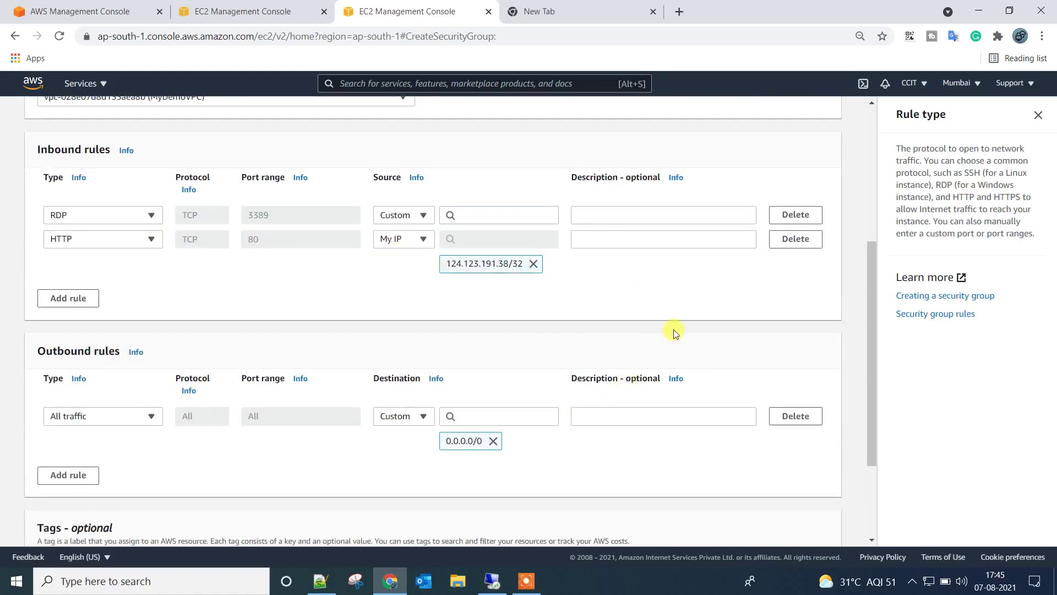
Step: Set the RDP inbound rule's source to Anywhere-IPv4 and create the MyDemoSG2 security group
scroll(673, 329, down, 5)
click(750, 524)
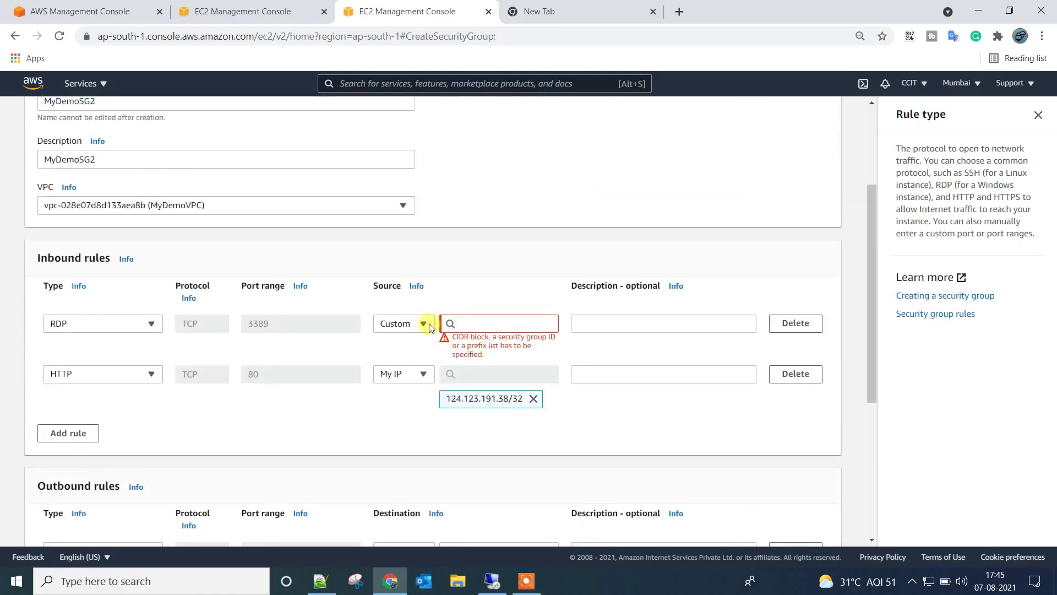
click(424, 325)
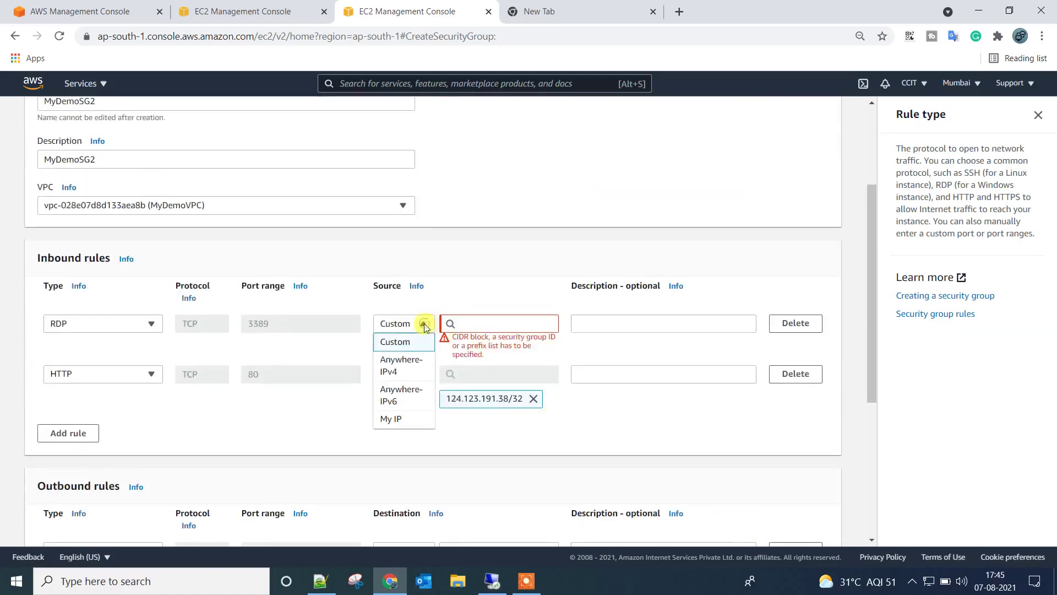
click(394, 365)
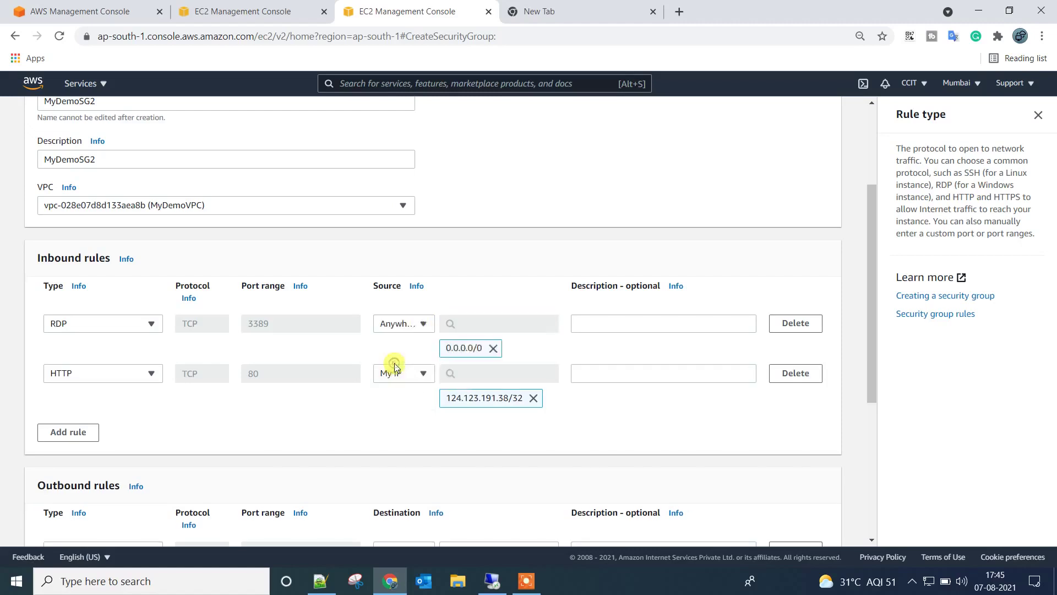
scroll(809, 518, down, 5)
click(800, 523)
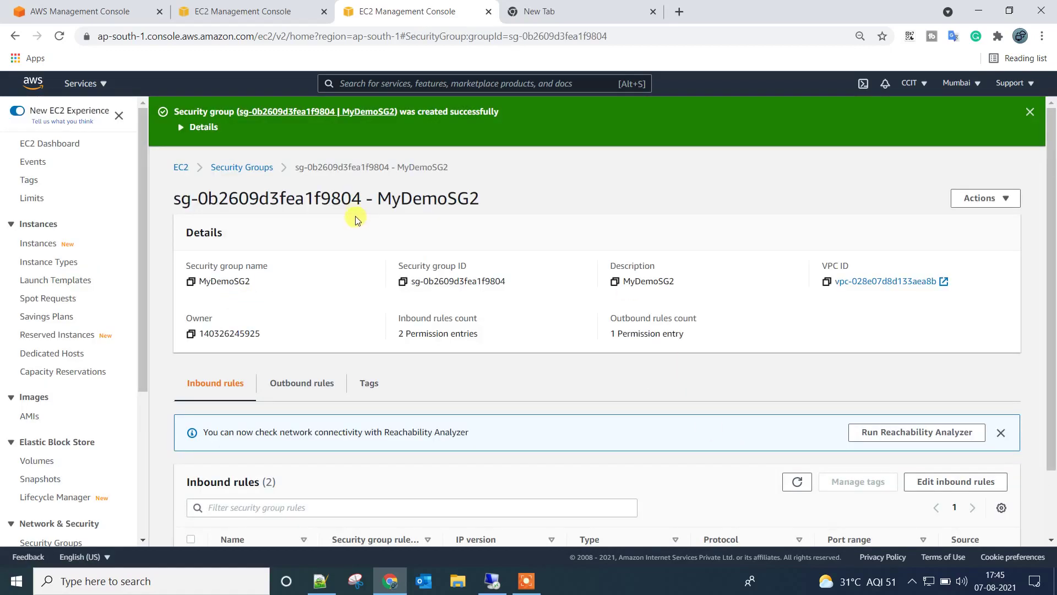
Step: Open the EC2 instances list and select the My Public EC2 instance
click(240, 13)
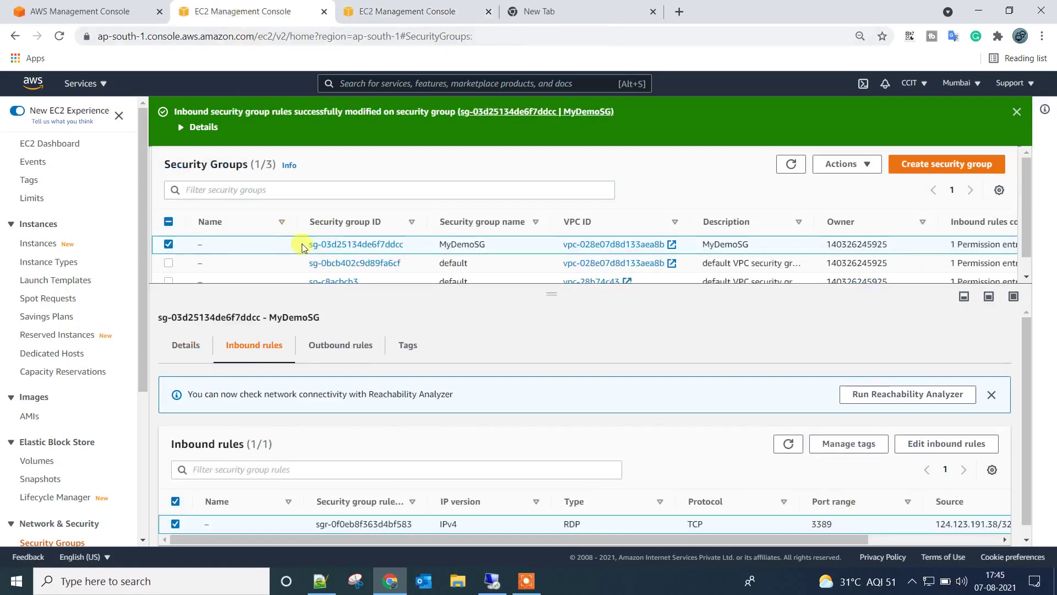
click(29, 248)
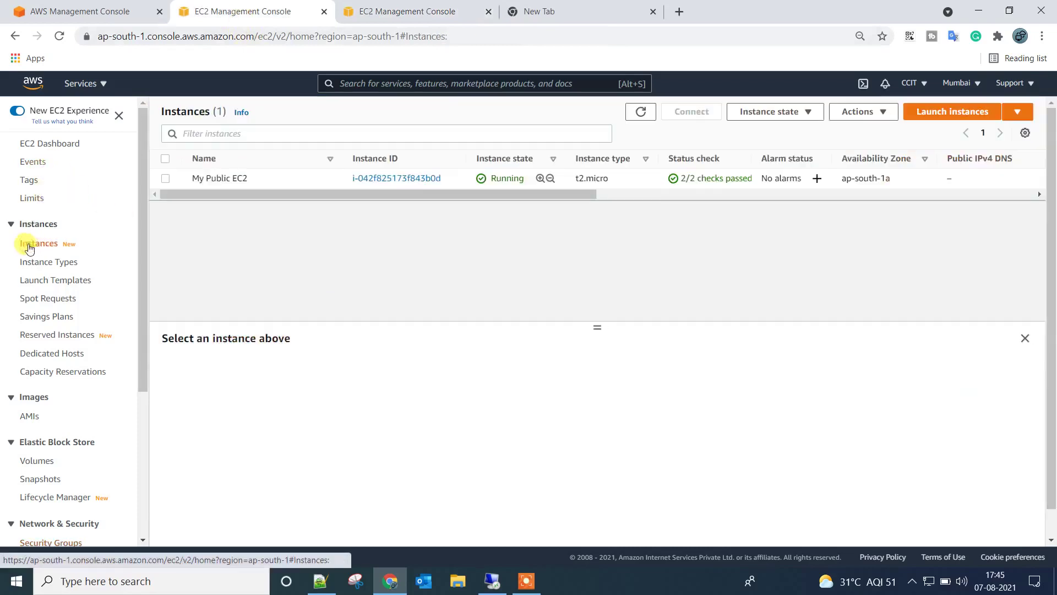
click(213, 179)
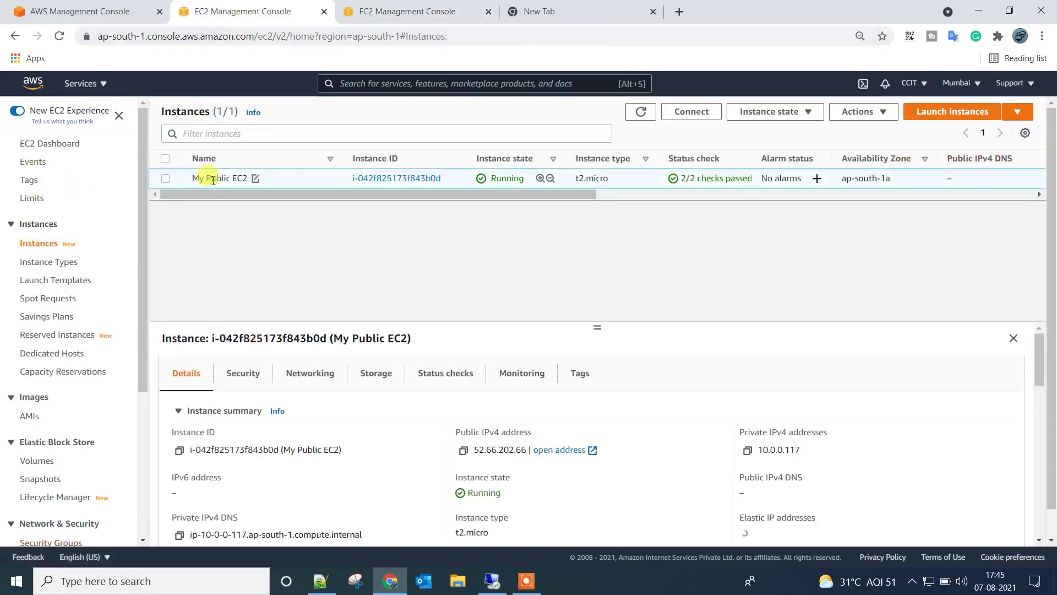
click(424, 12)
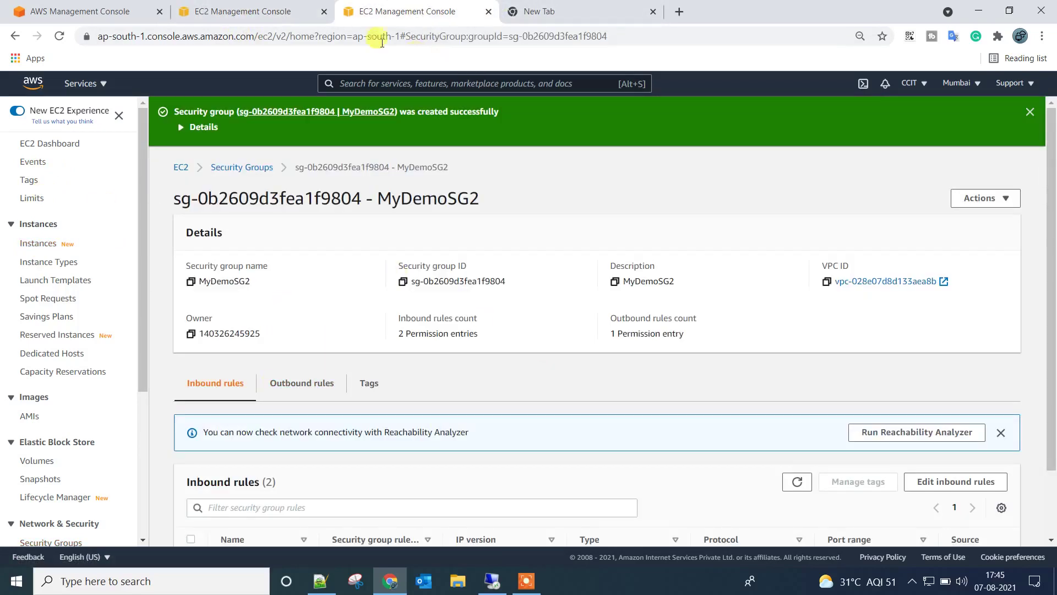
click(245, 16)
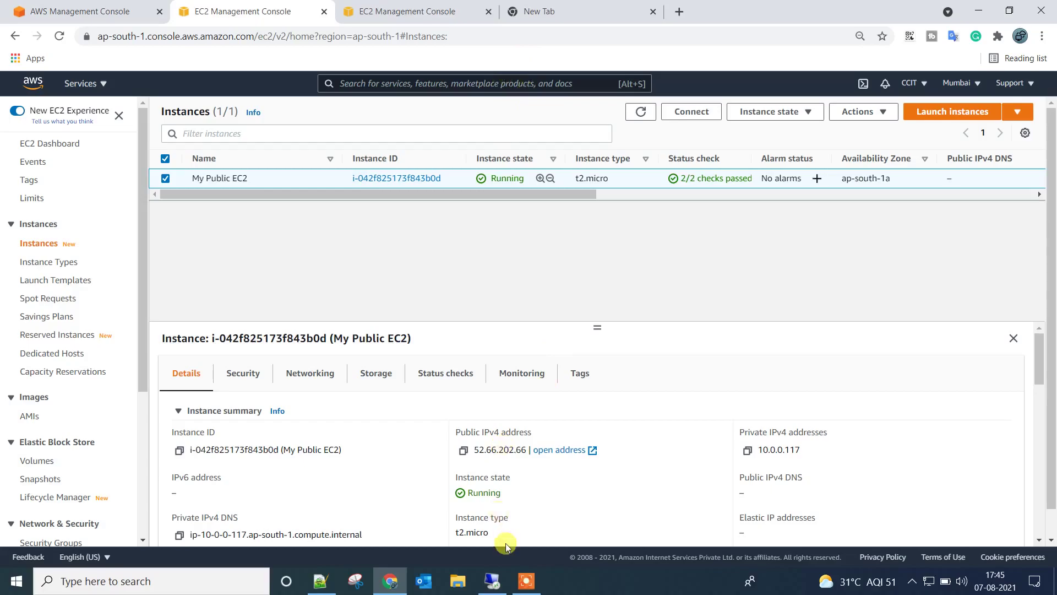
Step: Check the open remote desktop session to the instance, and load 52.66.202.66/Default.html in the empty browser tab to test web access
click(492, 580)
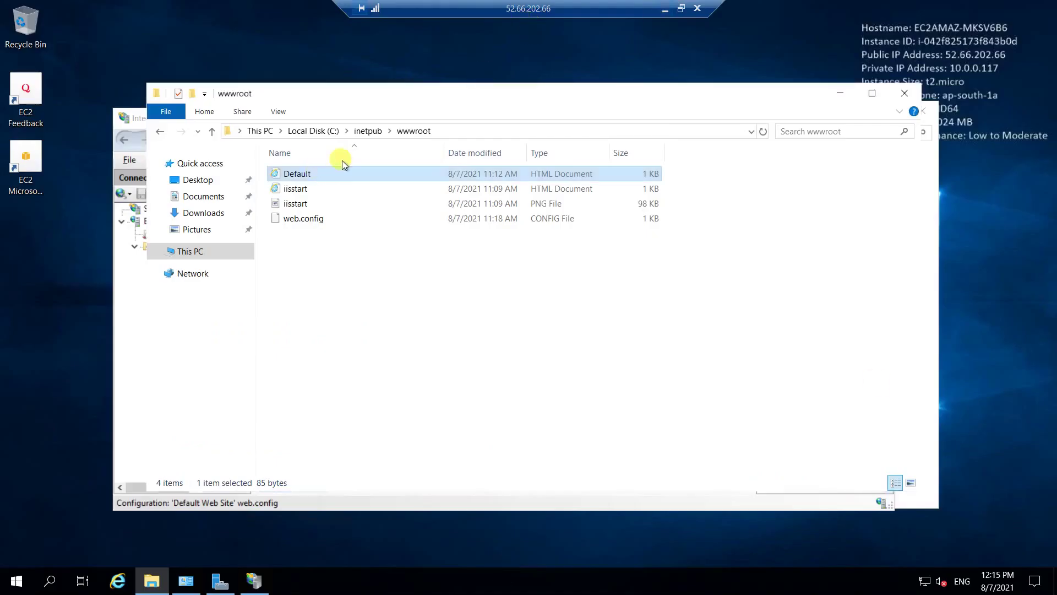
click(665, 8)
click(539, 11)
click(320, 36)
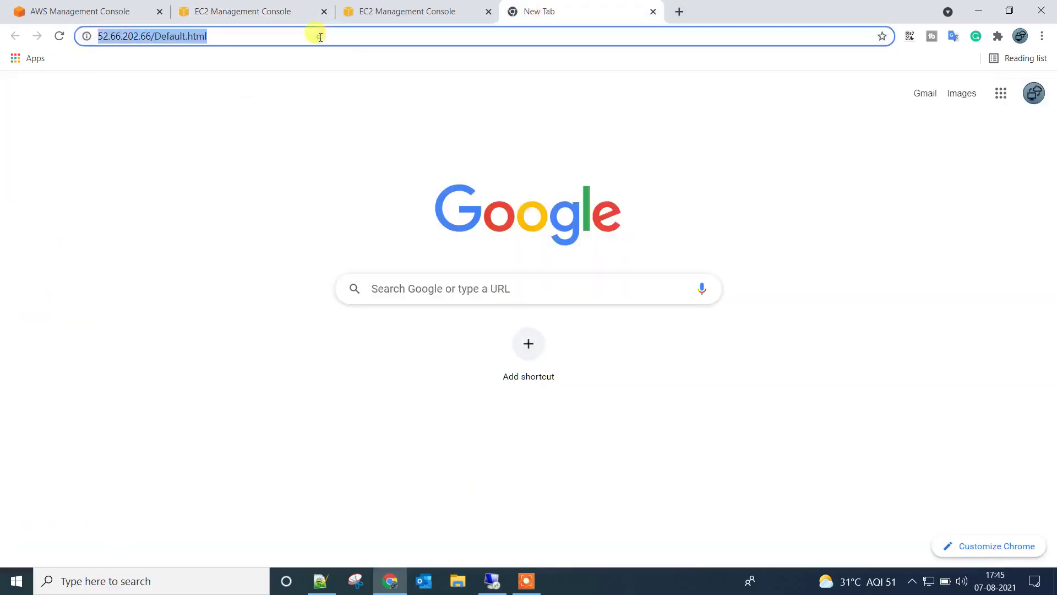
key(Return)
Step: Return to the security groups list and open the details of MyDemoSG
click(374, 10)
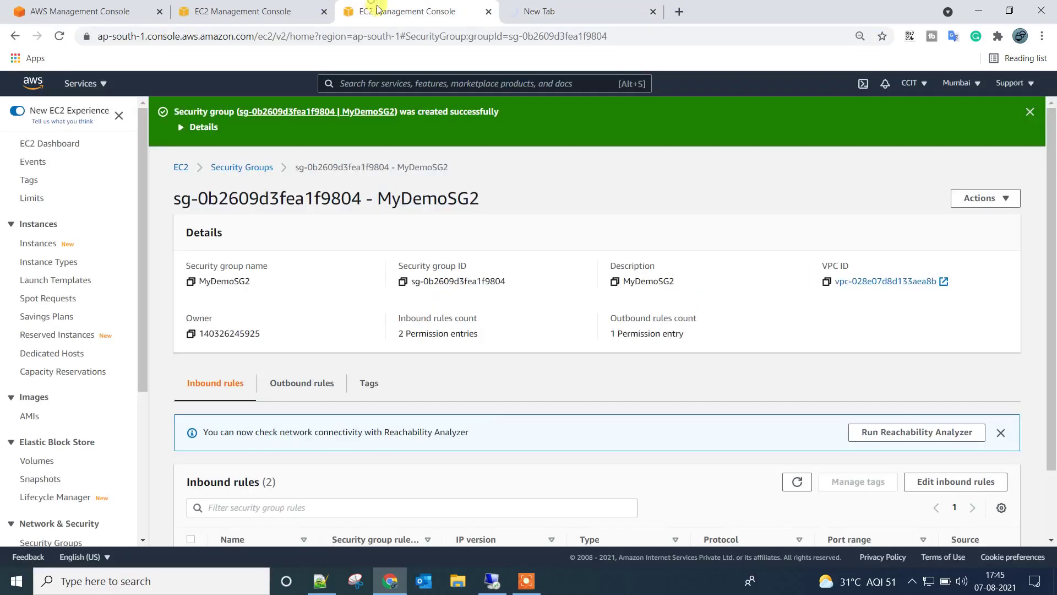
click(280, 21)
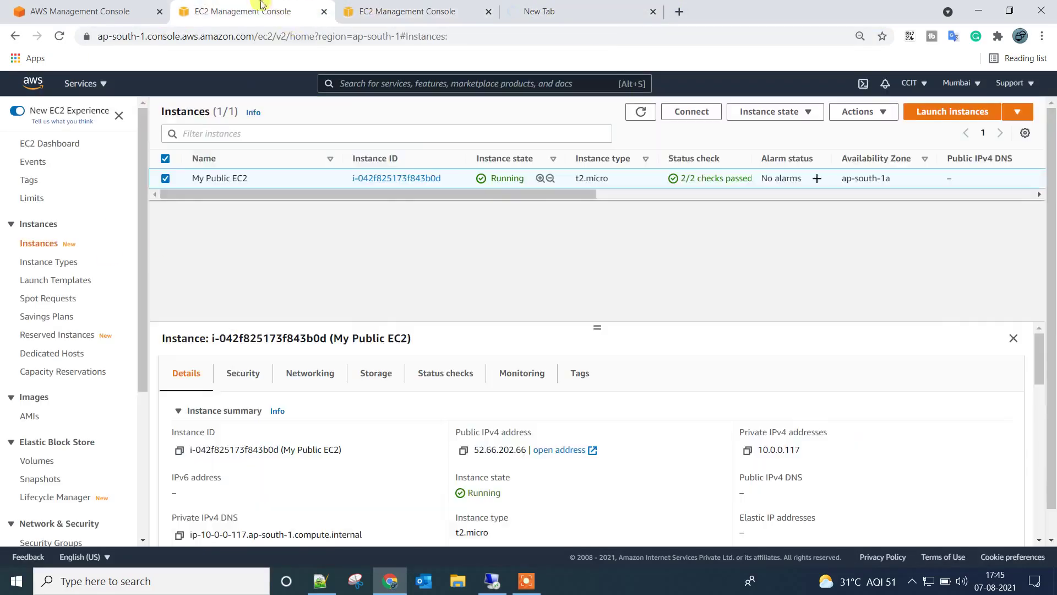
click(385, 16)
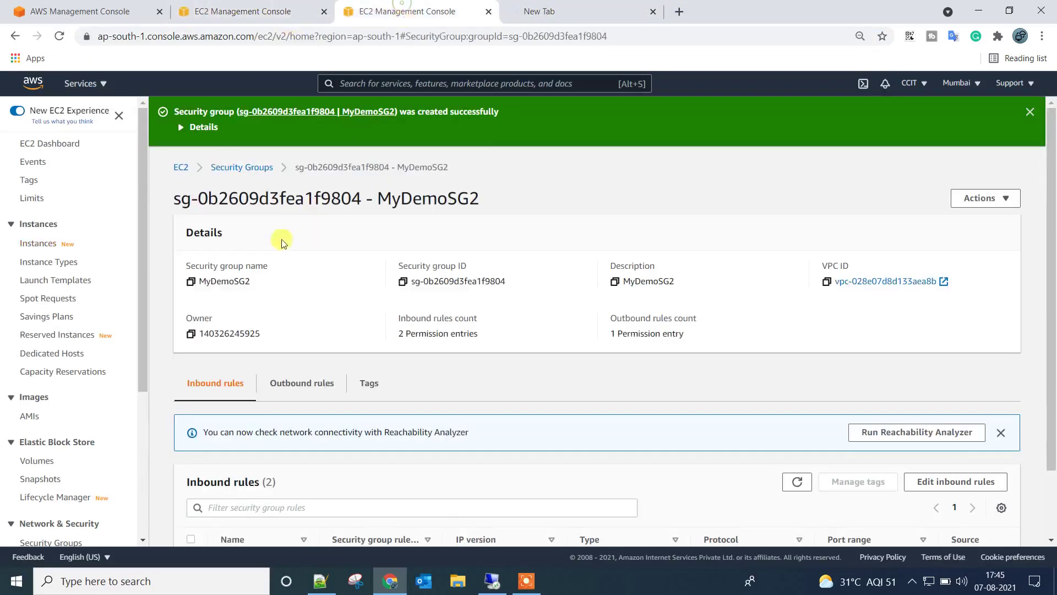
click(232, 167)
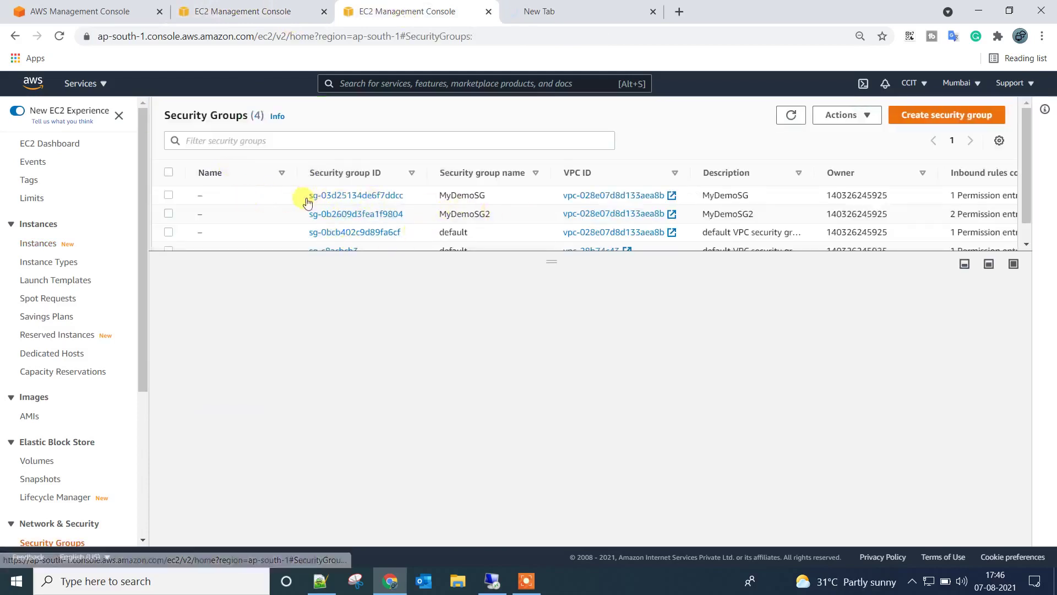
click(338, 196)
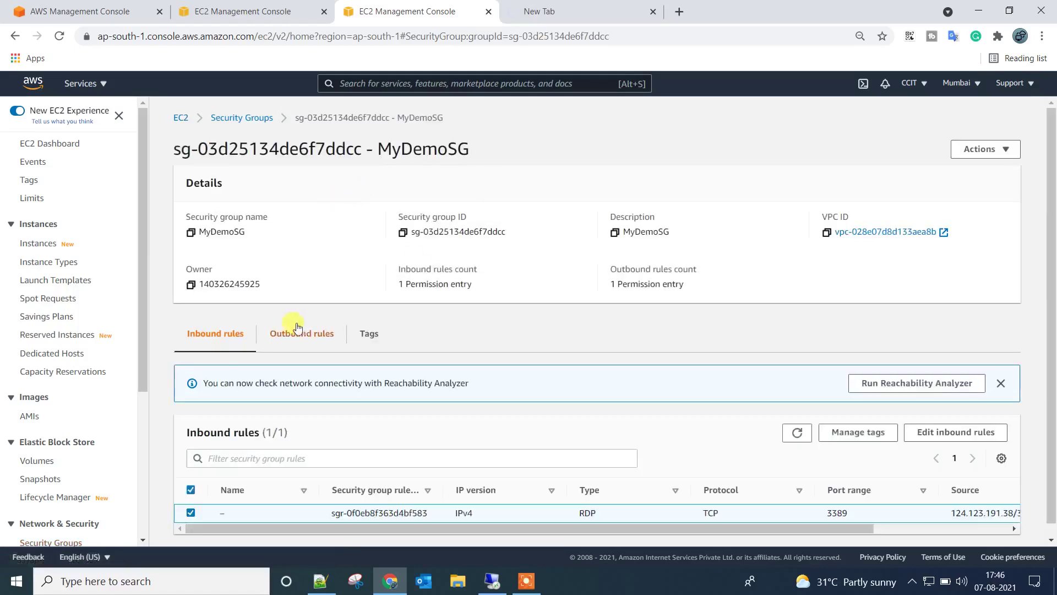
Step: Add an HTTP inbound rule with source Anywhere-IPv4 to MyDemoSG and save the rules
click(958, 433)
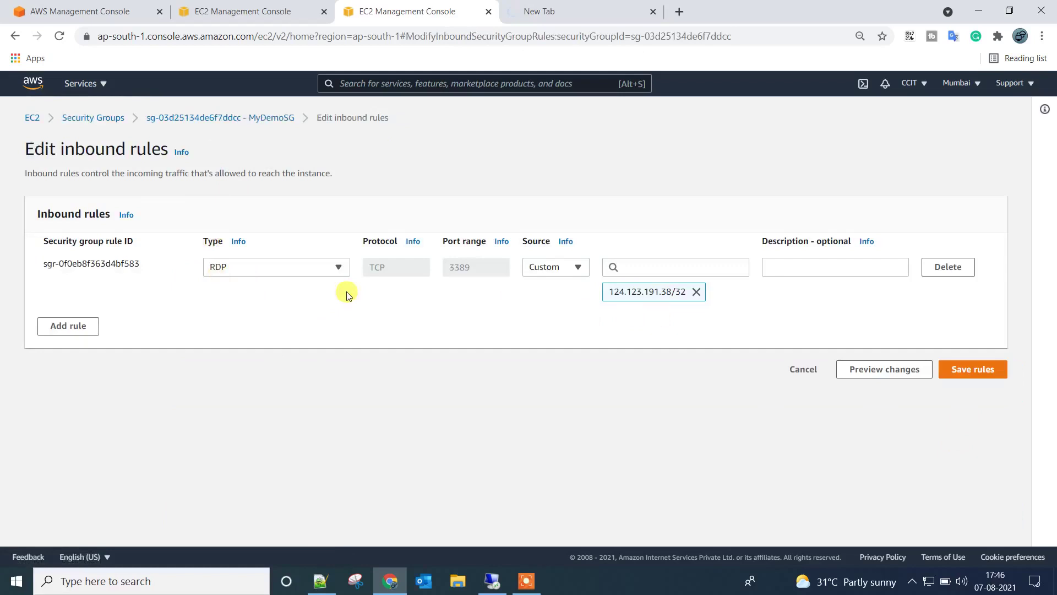
click(61, 327)
click(267, 319)
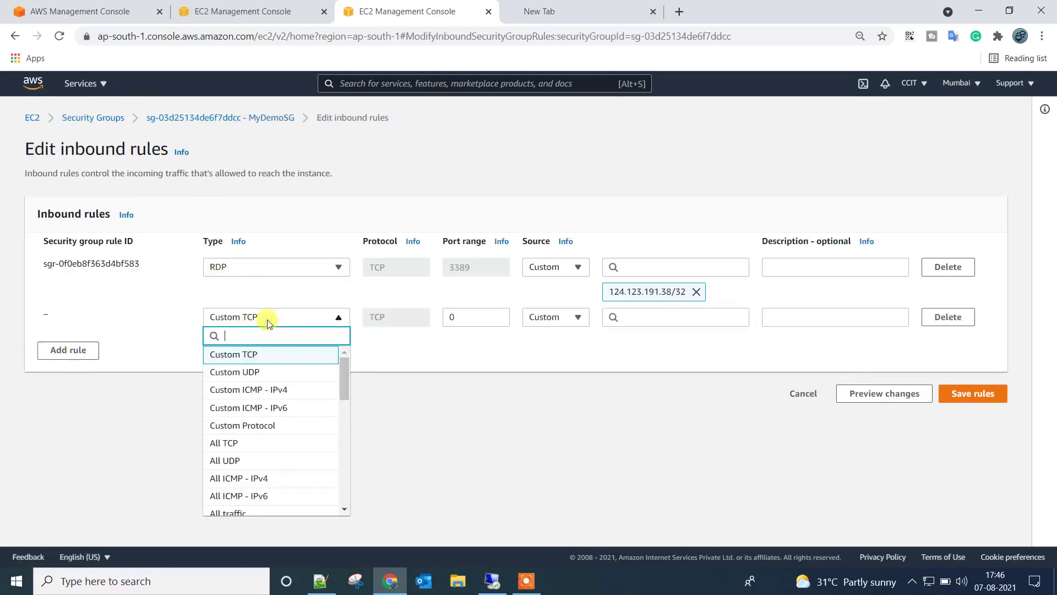
scroll(264, 388, down, 4)
click(225, 397)
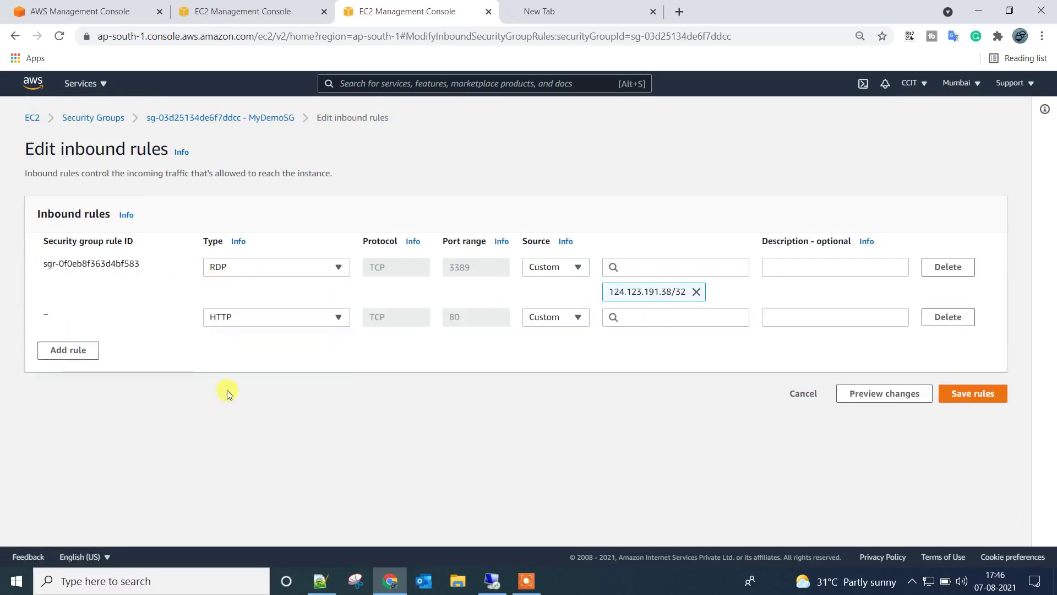
click(578, 316)
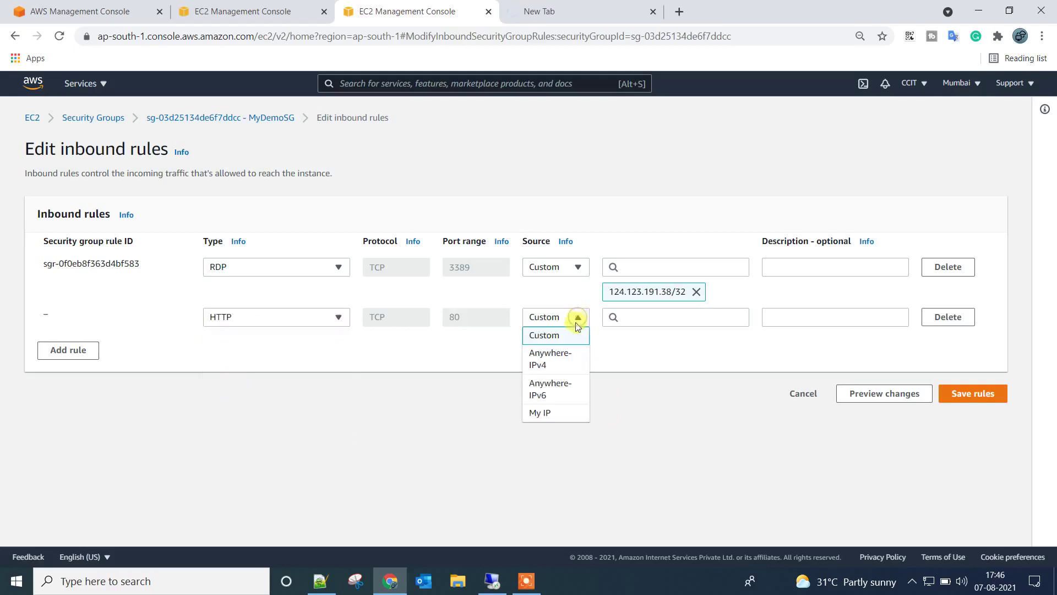
click(553, 359)
click(958, 419)
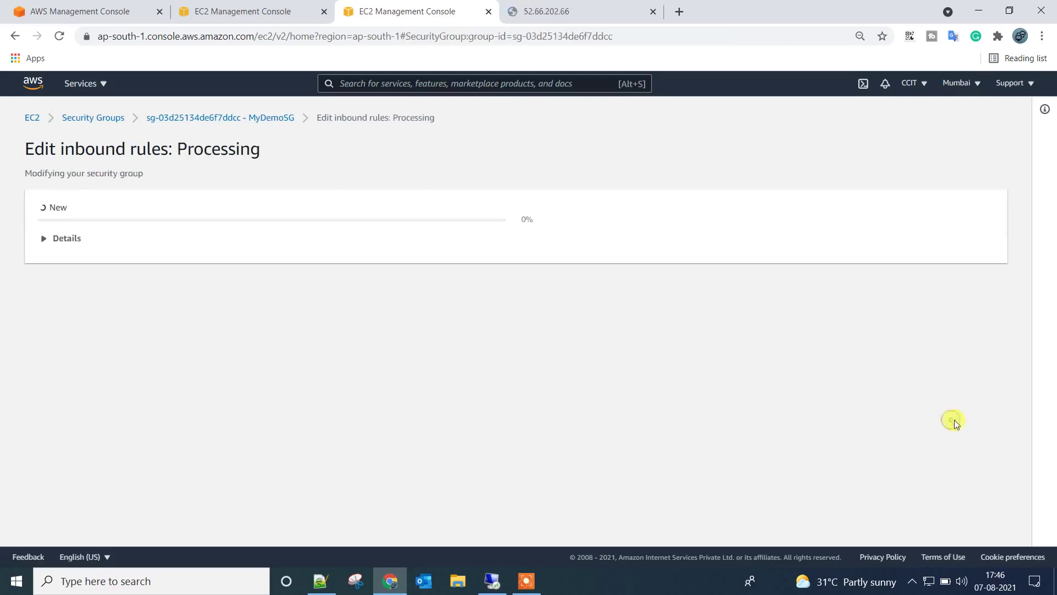
Step: Reload 52.66.202.66/Default.html to test web access, and close that browser tab
click(542, 11)
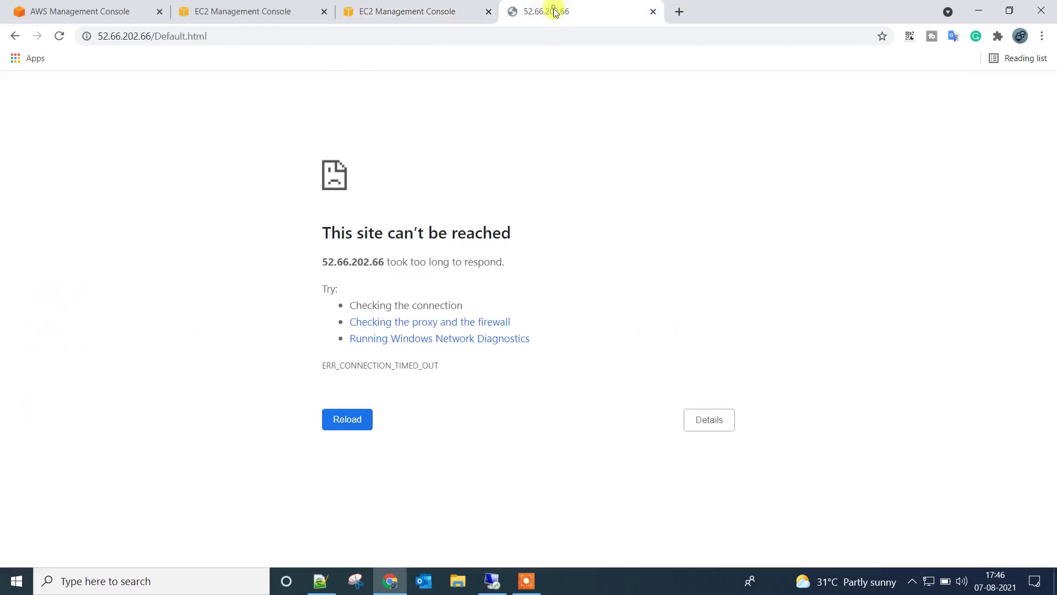
click(59, 35)
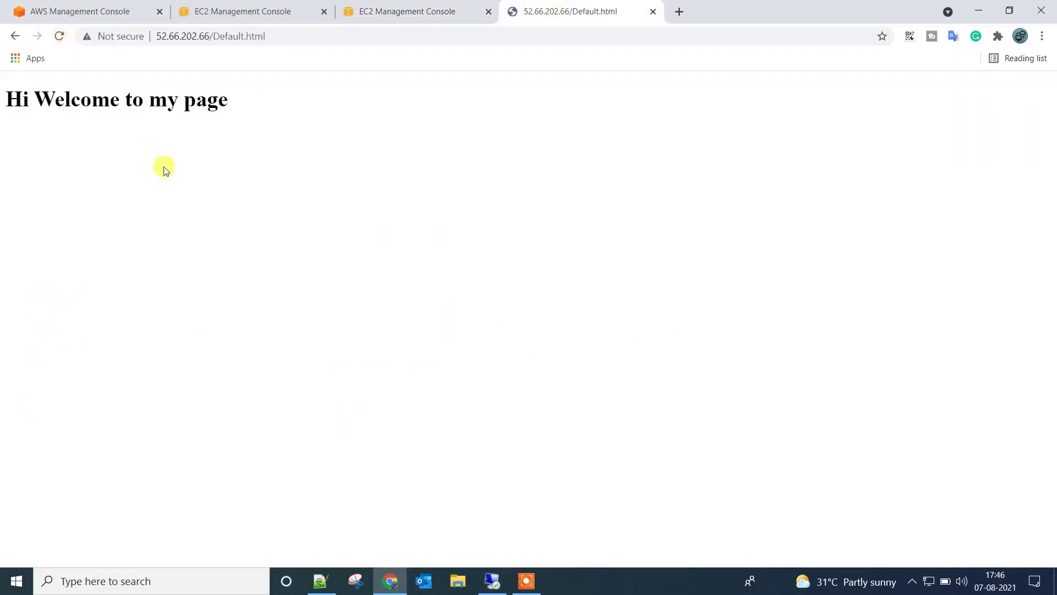
click(653, 11)
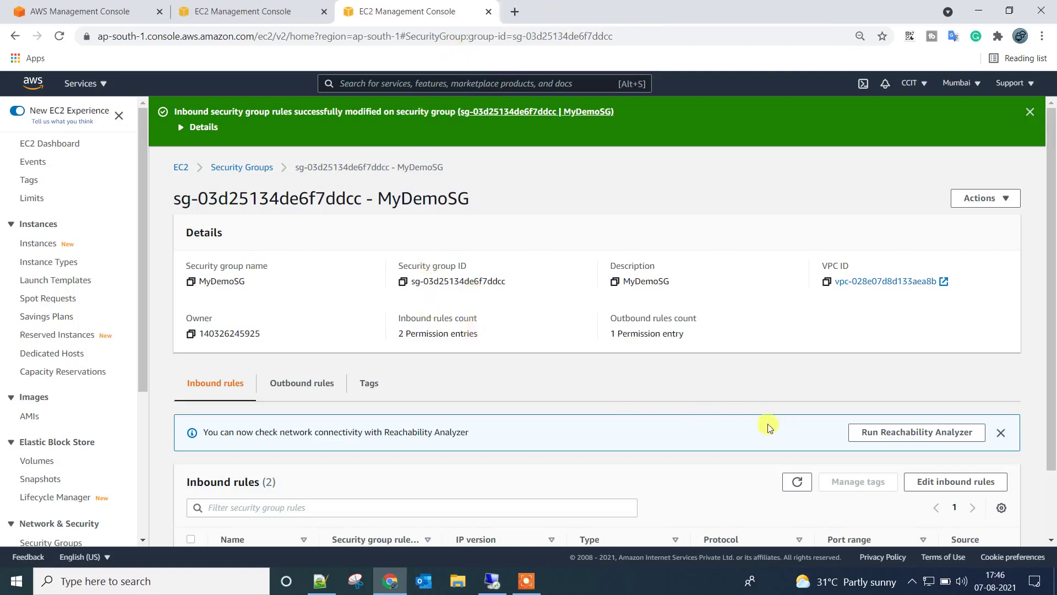
Step: Delete the HTTP inbound rule from MyDemoSG and save the rules
scroll(787, 429, down, 1)
scroll(787, 429, down, 2)
click(932, 401)
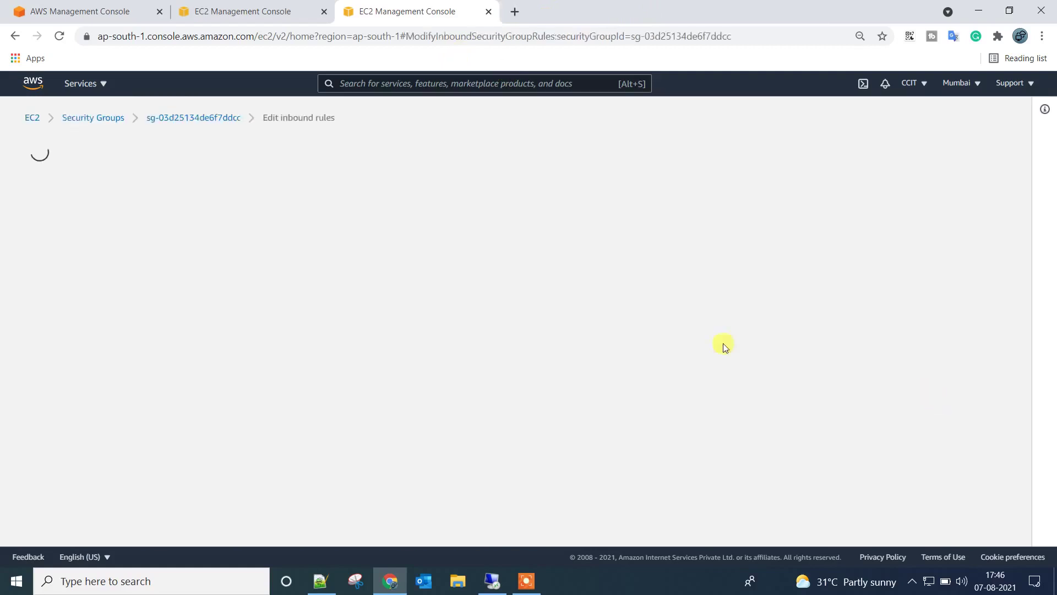
click(946, 267)
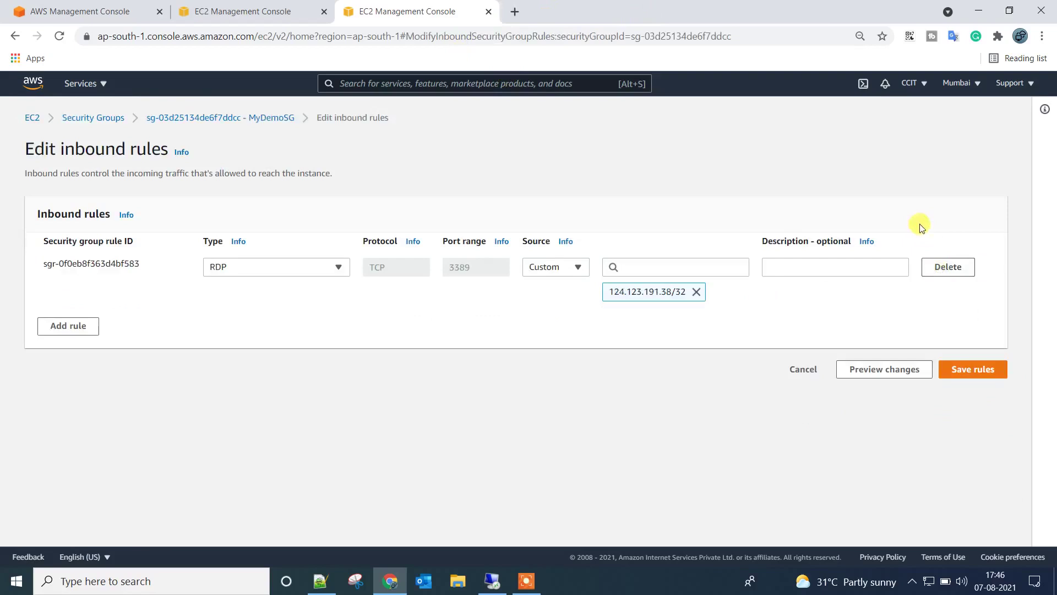
click(974, 374)
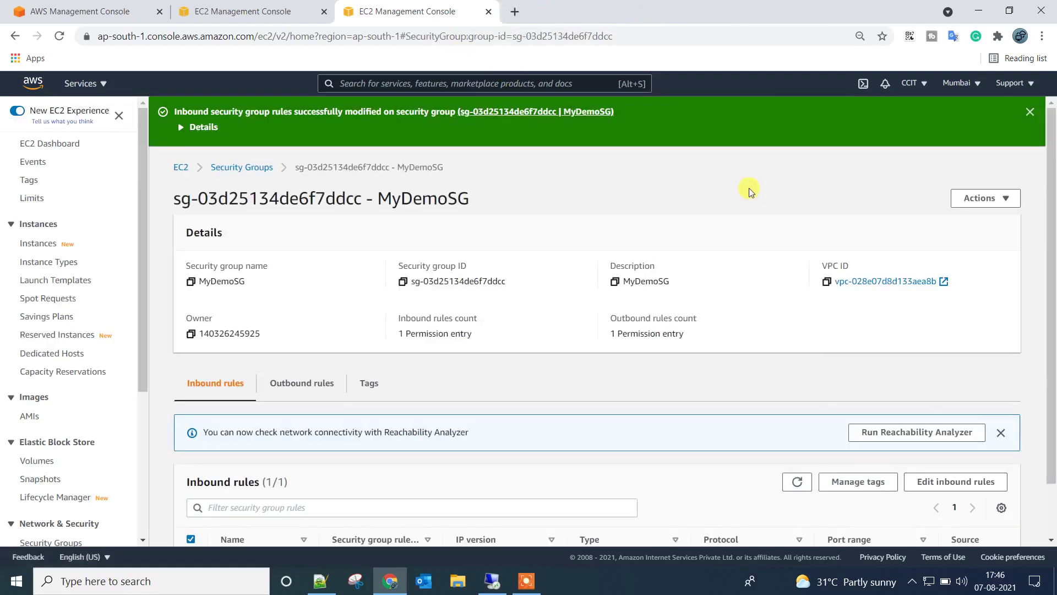
Step: Open an empty browser tab, switch to Notepad++ and copy the IP address 52.66.202.66 from the notes
click(514, 11)
text(h)
key(BackSpace)
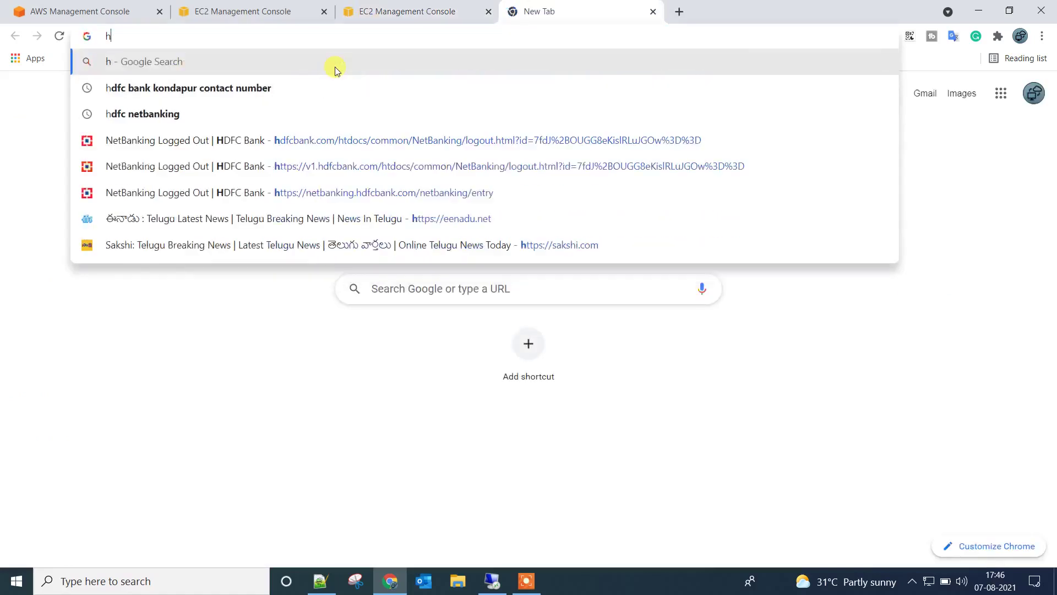
key(BackSpace)
click(314, 584)
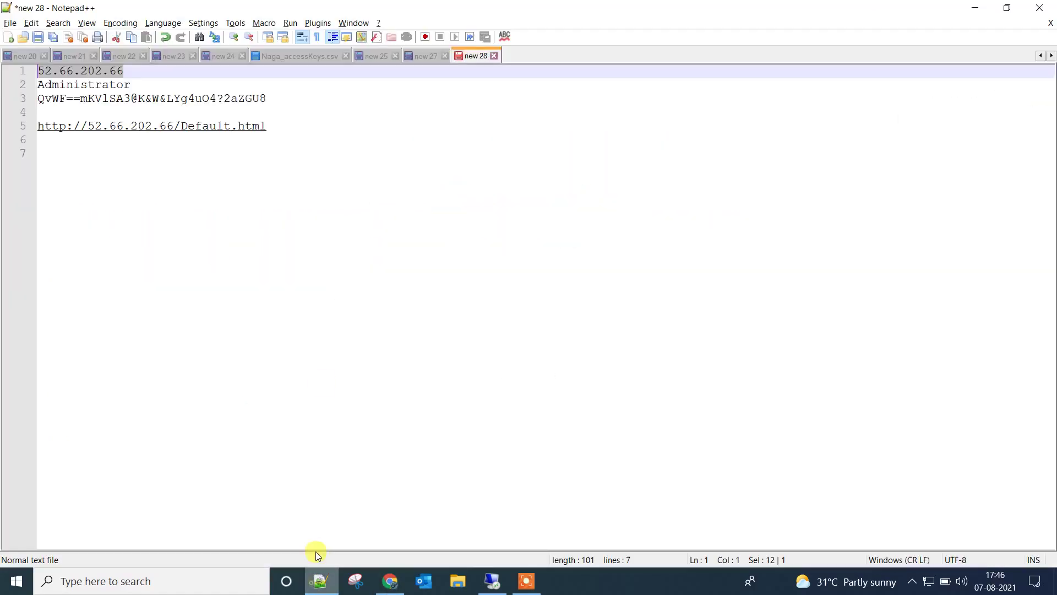
right_click(114, 74)
click(142, 98)
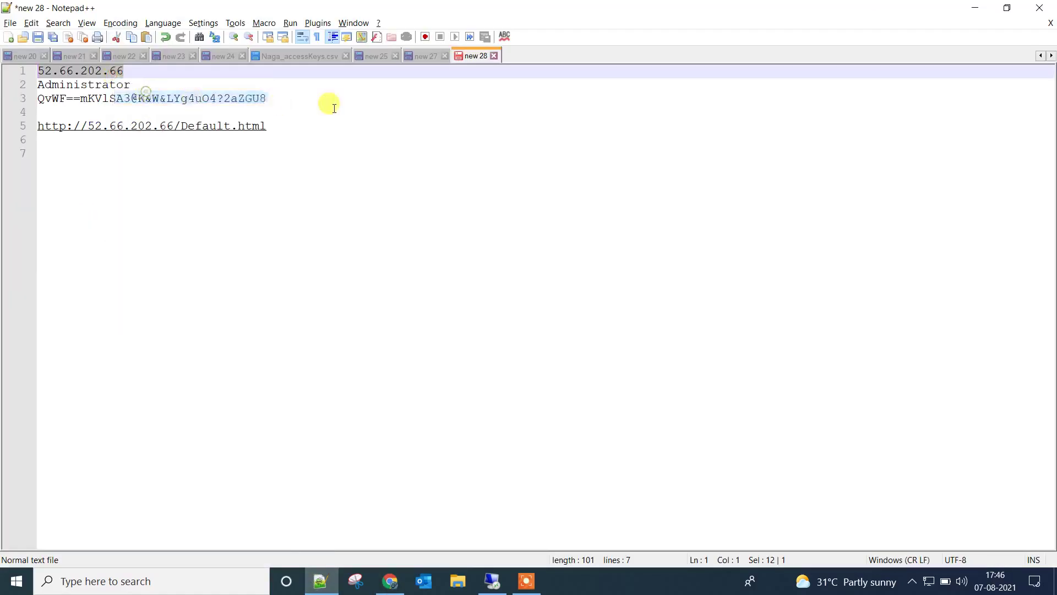
Step: Switch back to the browser and load 52.66.202.66/Default.html in the empty tab to retest web access
key(alt+Tab)
click(545, 31)
key(ctrl+v)
key(Down)
key(Down)
key(Return)
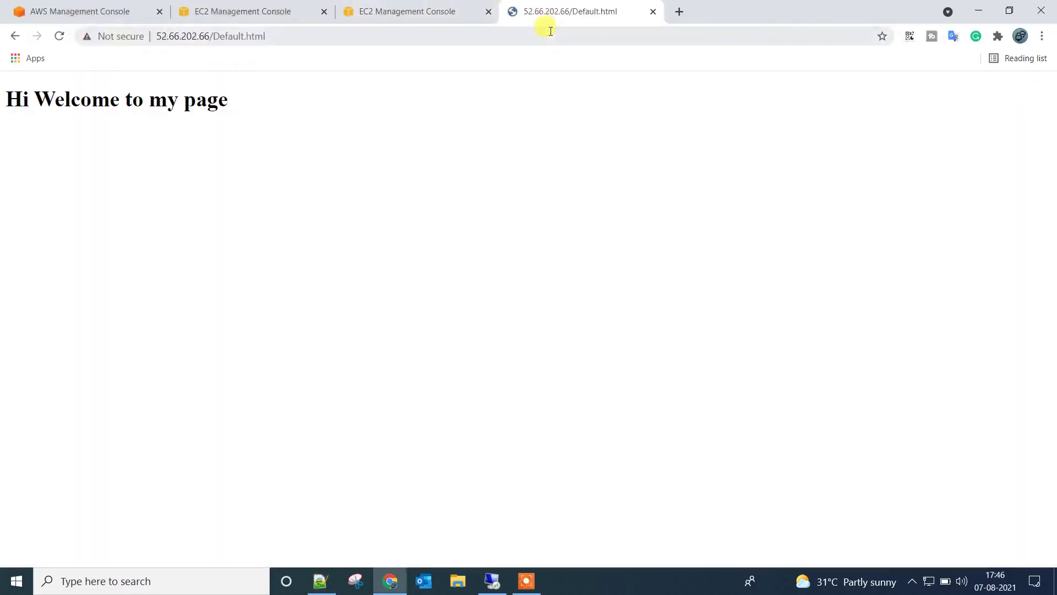
Step: Test 52.66.202.66/Default.html in a new Incognito window, and close that window and the page's regular tab
click(308, 40)
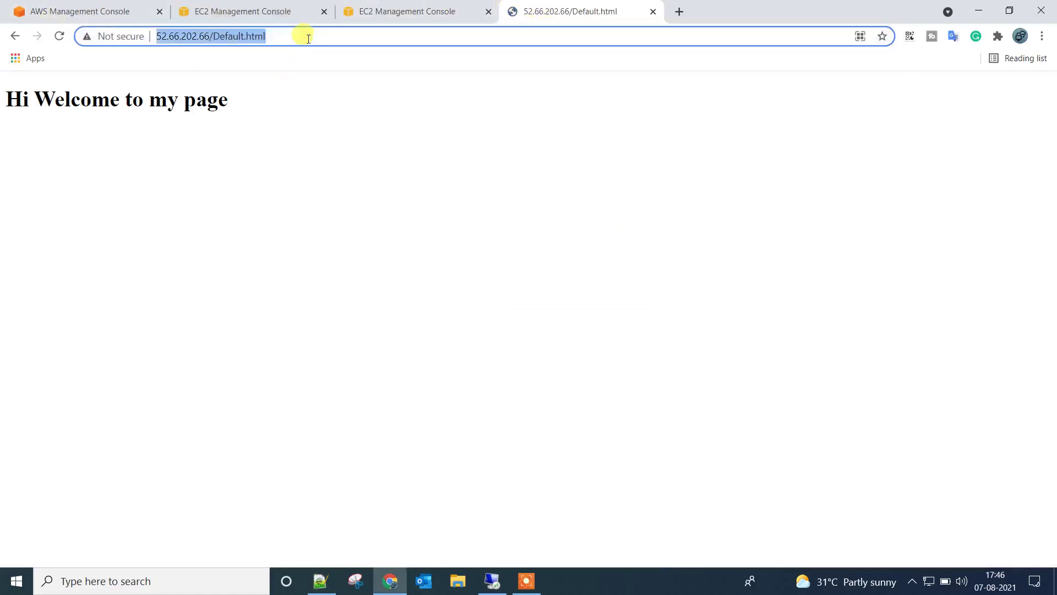
click(1041, 36)
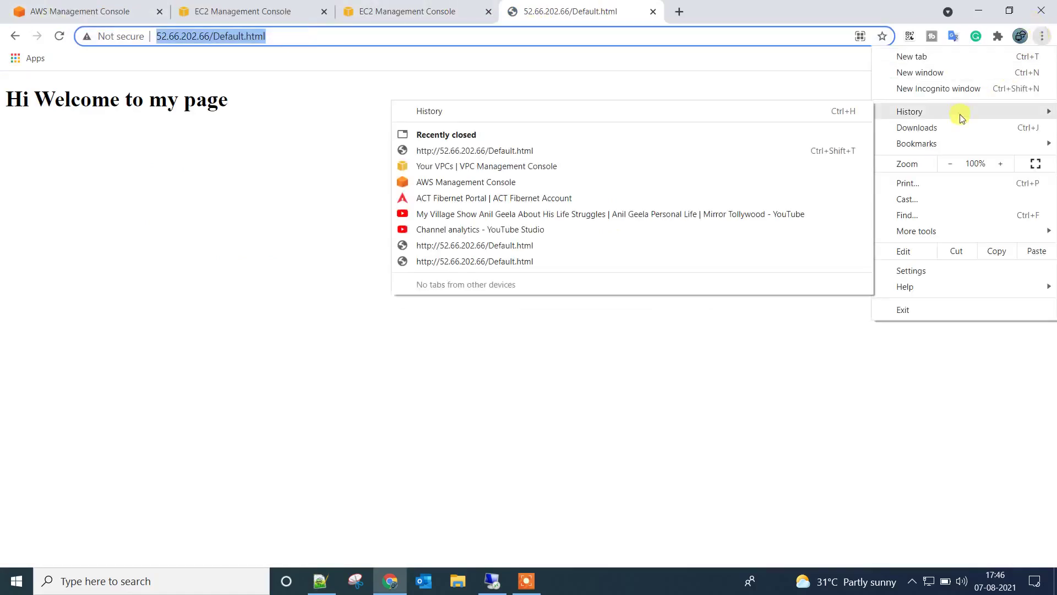
click(936, 89)
key(ctrl+v)
key(Return)
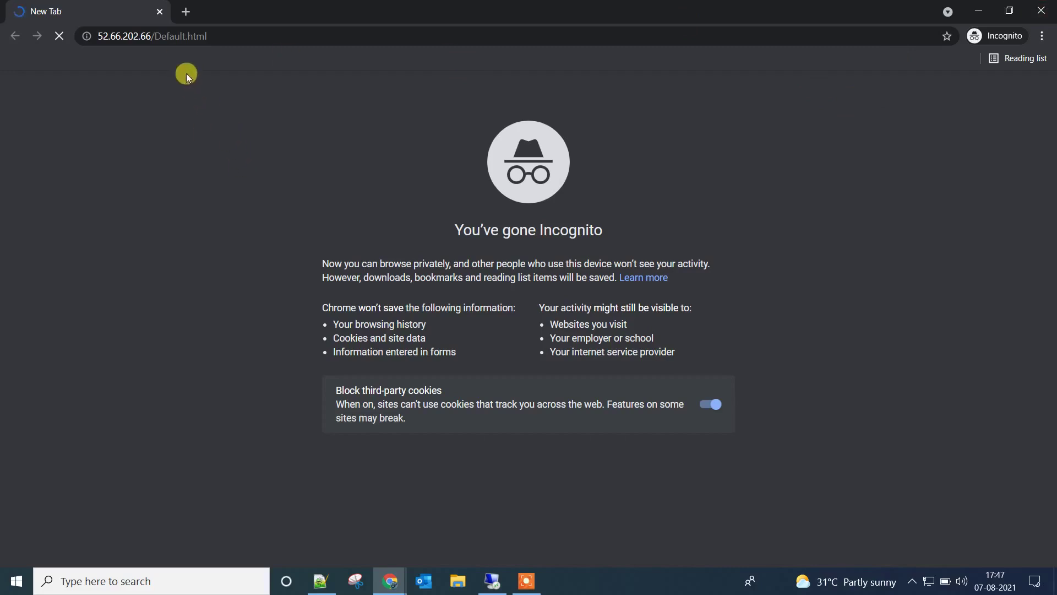
click(160, 12)
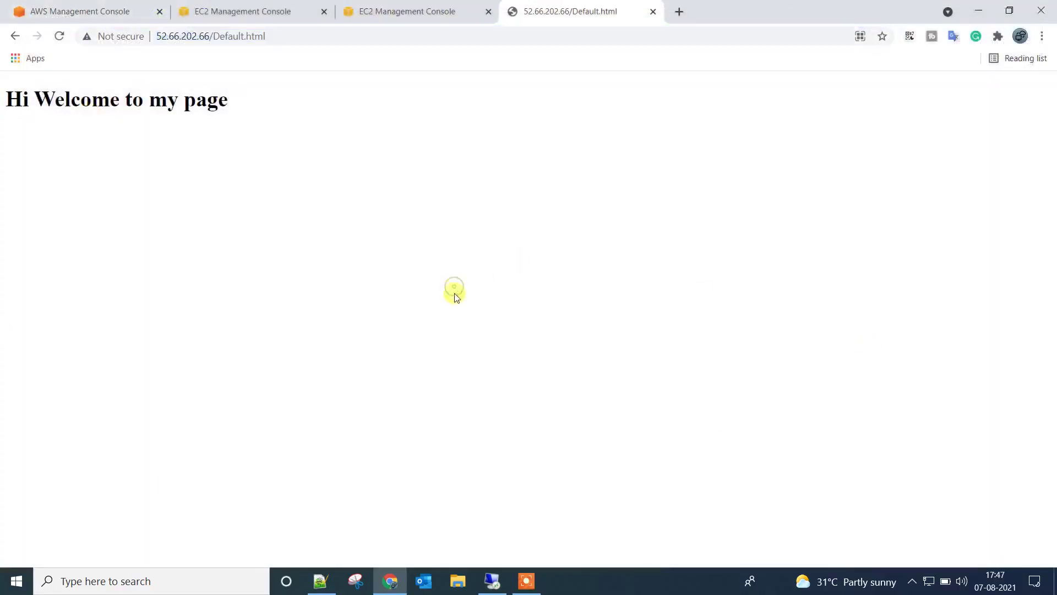
click(653, 12)
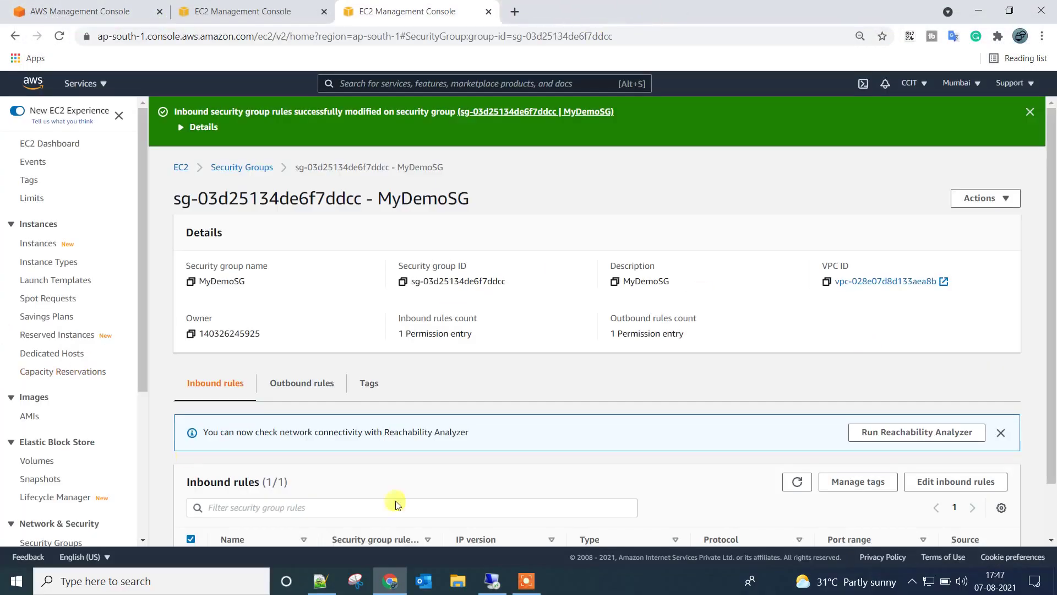
Step: Return to the security groups list, select only MyDemoSG2 and display its inbound rules
scroll(461, 502, down, 1)
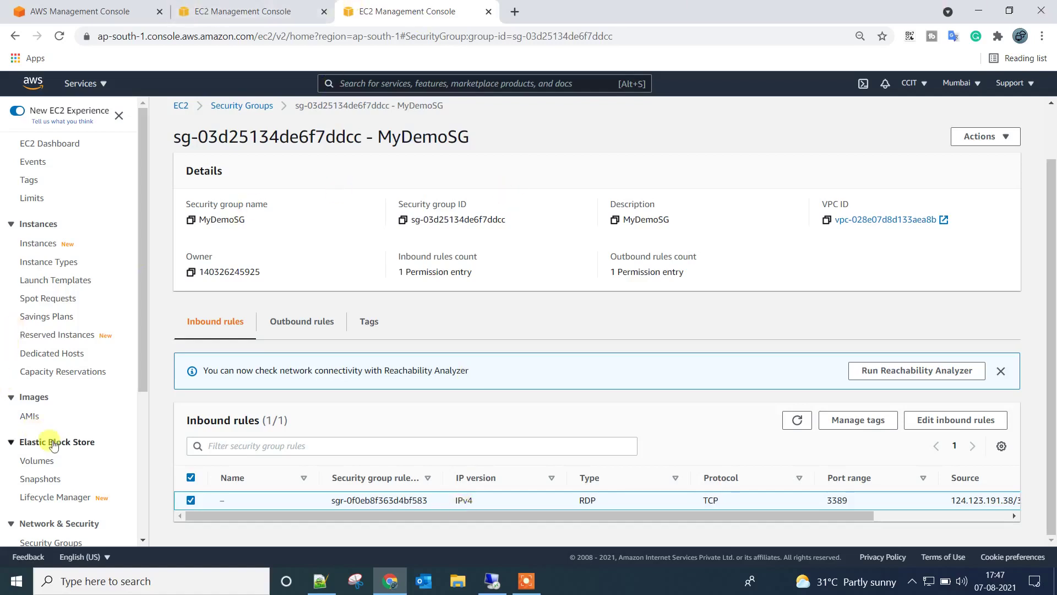
scroll(77, 333, down, 1)
scroll(77, 334, down, 3)
click(72, 336)
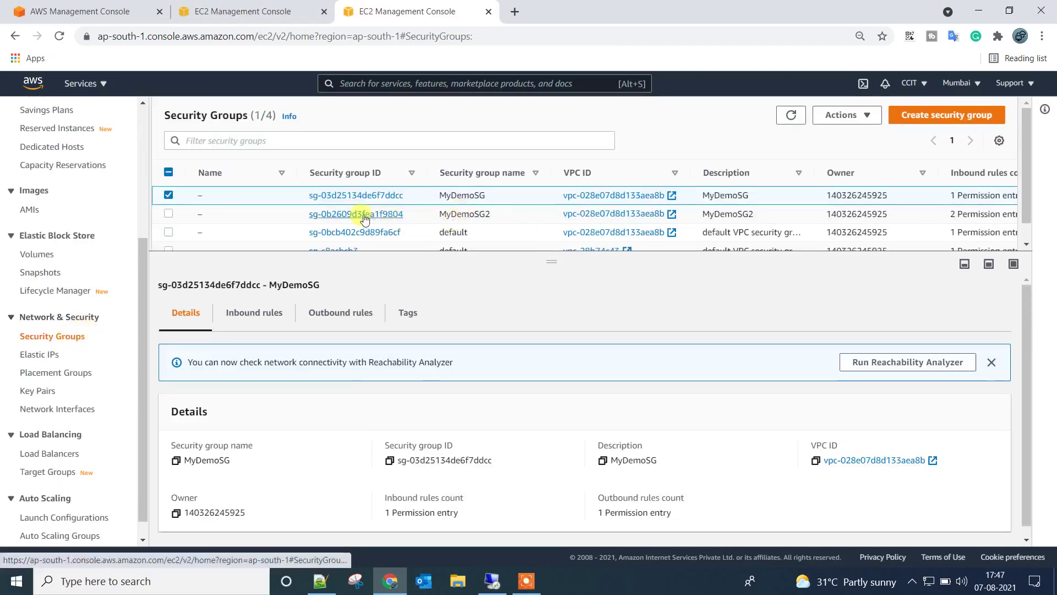
click(168, 213)
click(169, 196)
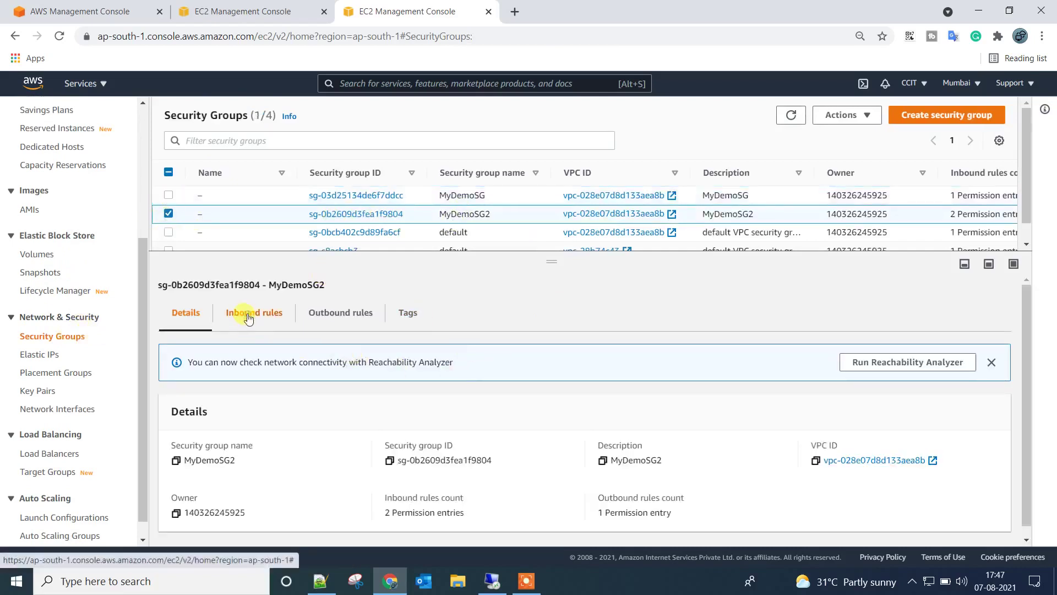
click(249, 318)
Step: Try changing MyDemoSG2's HTTP inbound rule to Custom TCP with port range 100-10000, and discard the edit
click(935, 412)
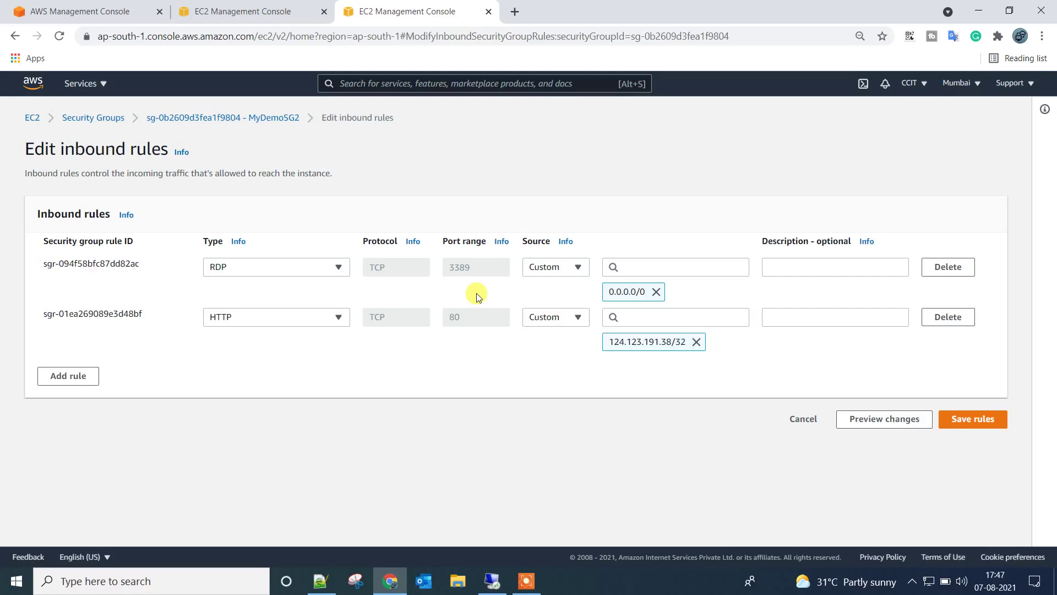
click(323, 318)
scroll(340, 426, up, 5)
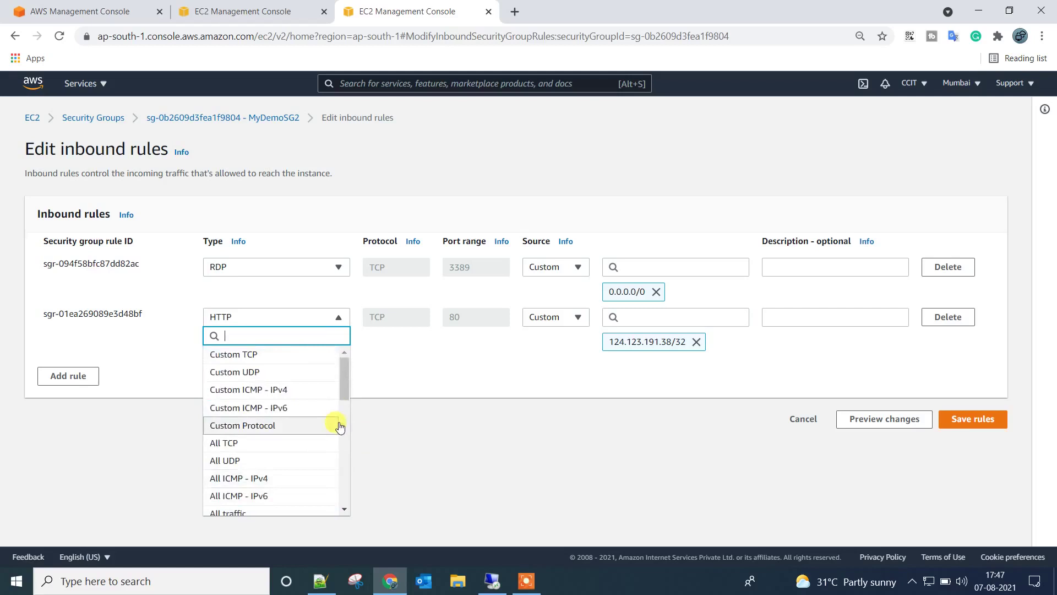
click(269, 357)
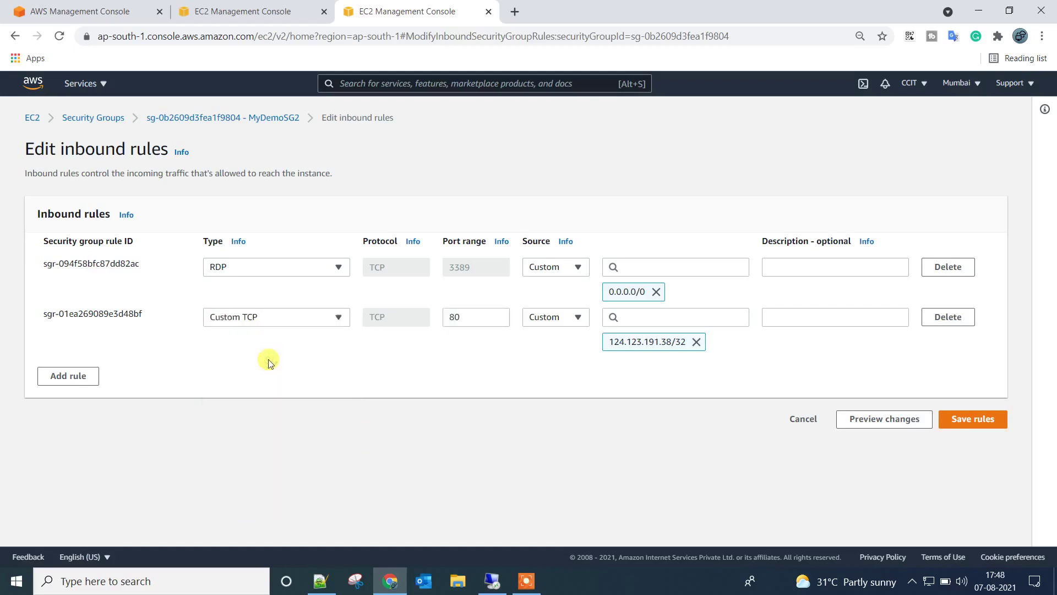
double_click(490, 320)
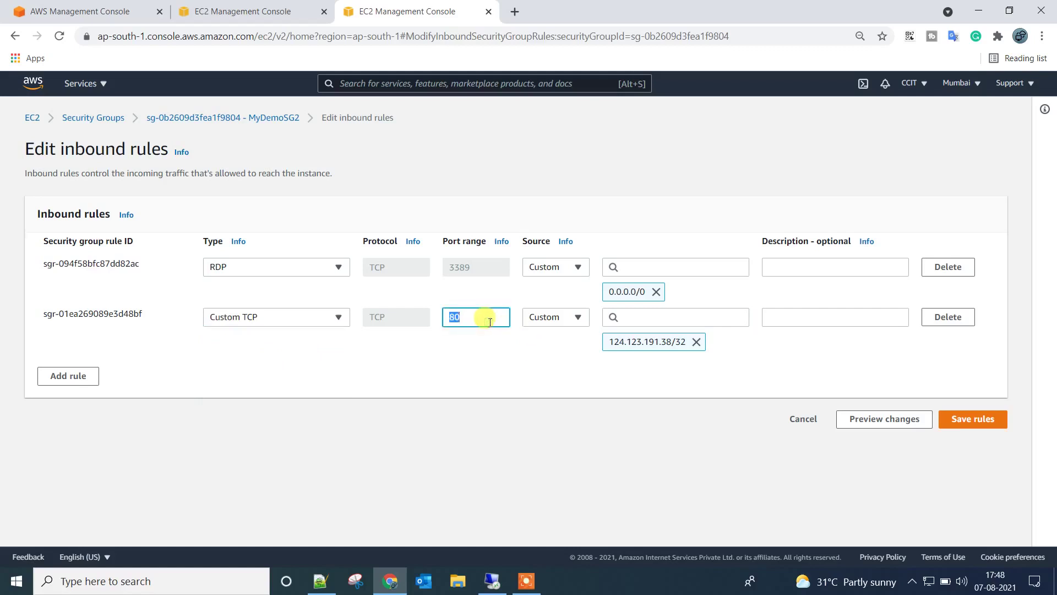
text(100-10000)
click(482, 355)
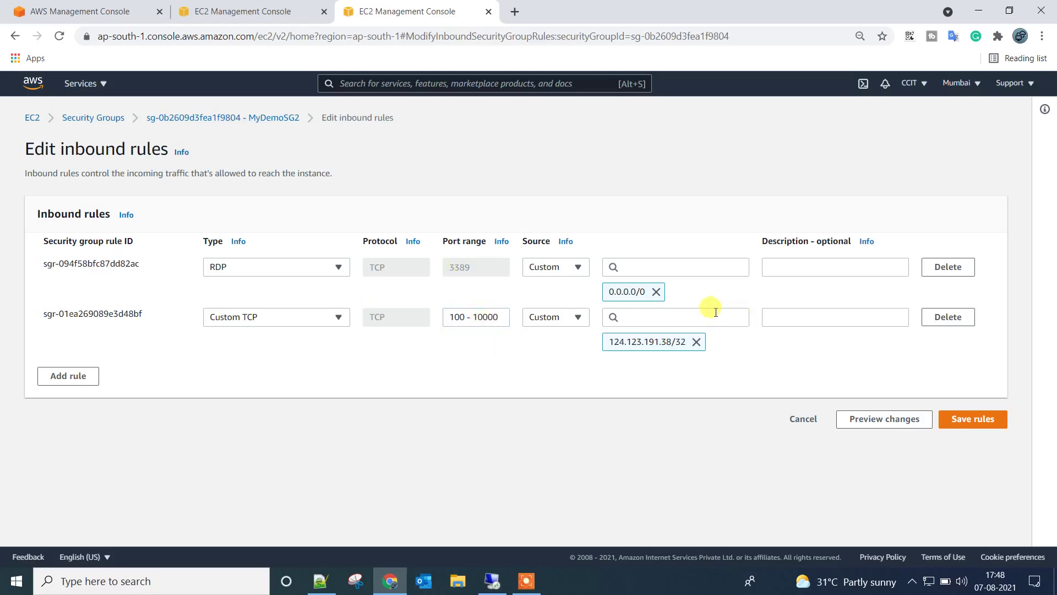
click(807, 423)
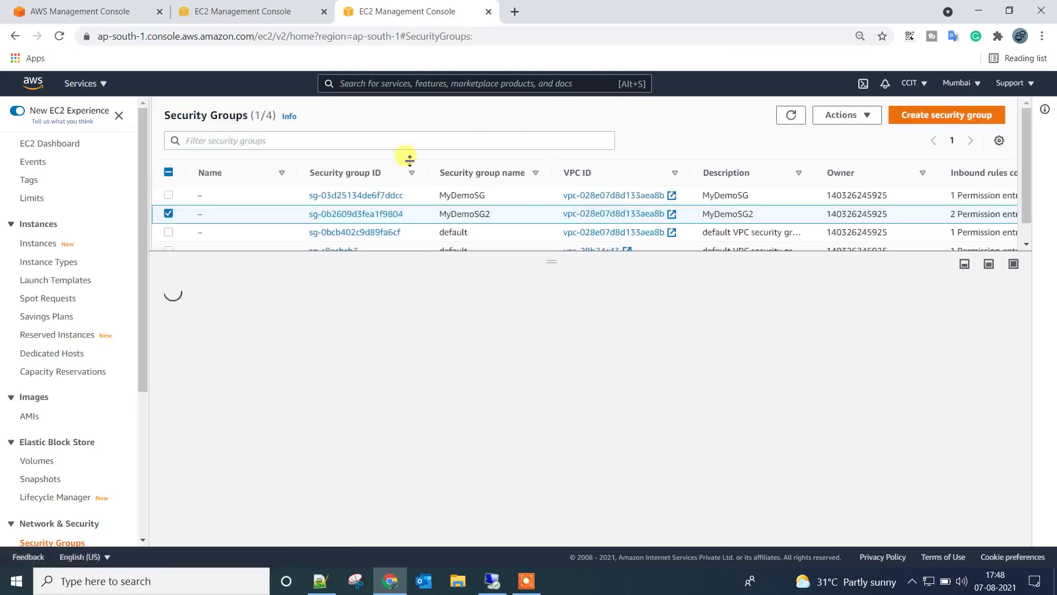
Step: Switch to the remote desktop session, close the wwwroot folder and IIS Manager windows, and disconnect the session
click(490, 583)
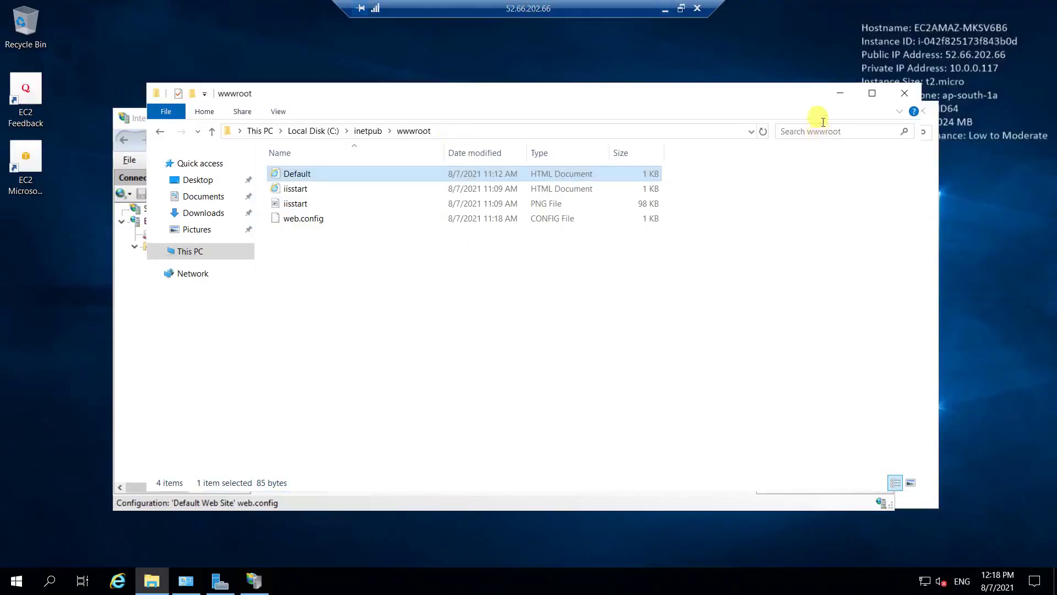
click(901, 94)
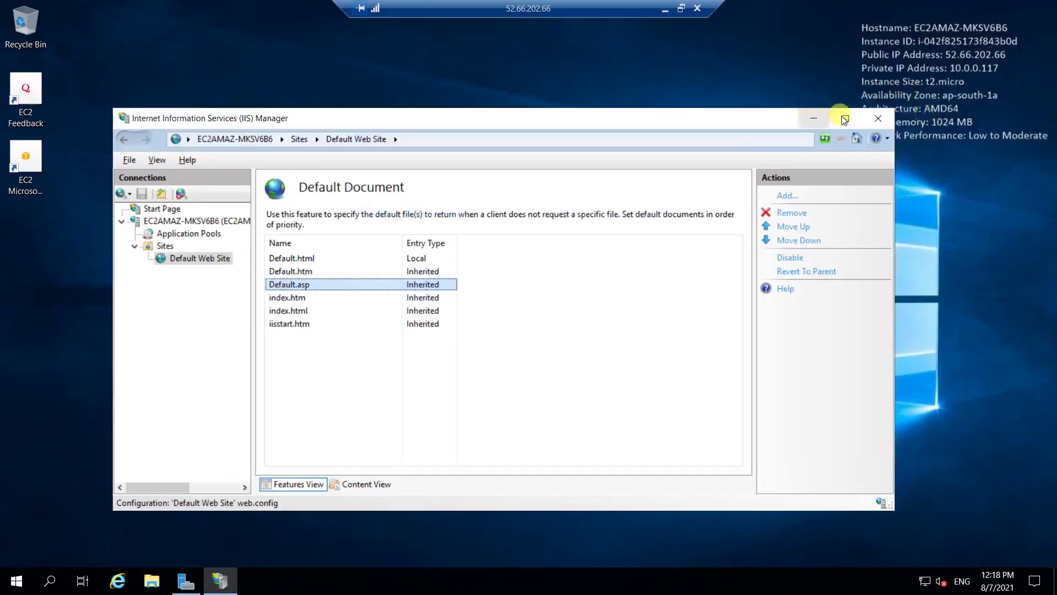
click(879, 117)
click(697, 8)
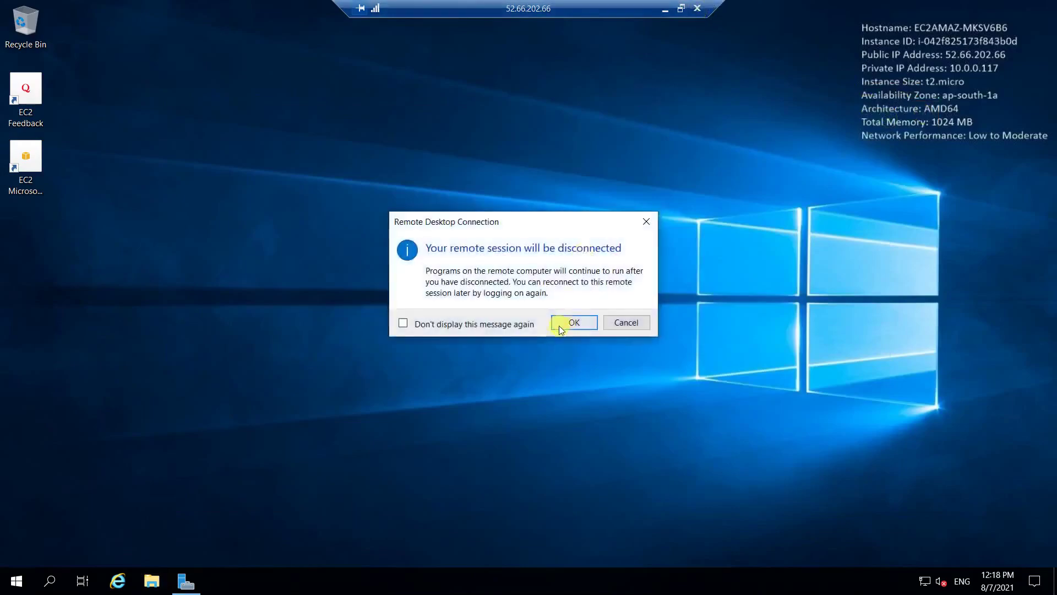
click(559, 325)
Step: Open MyDemoSG from the security groups list, delete its RDP inbound rule and save the rules
click(377, 195)
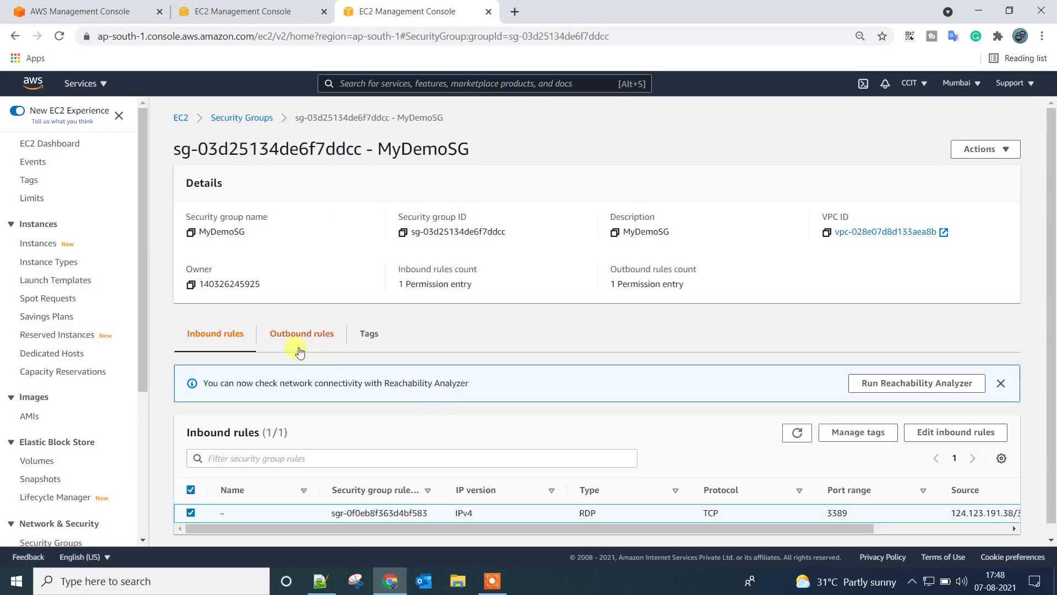
click(955, 435)
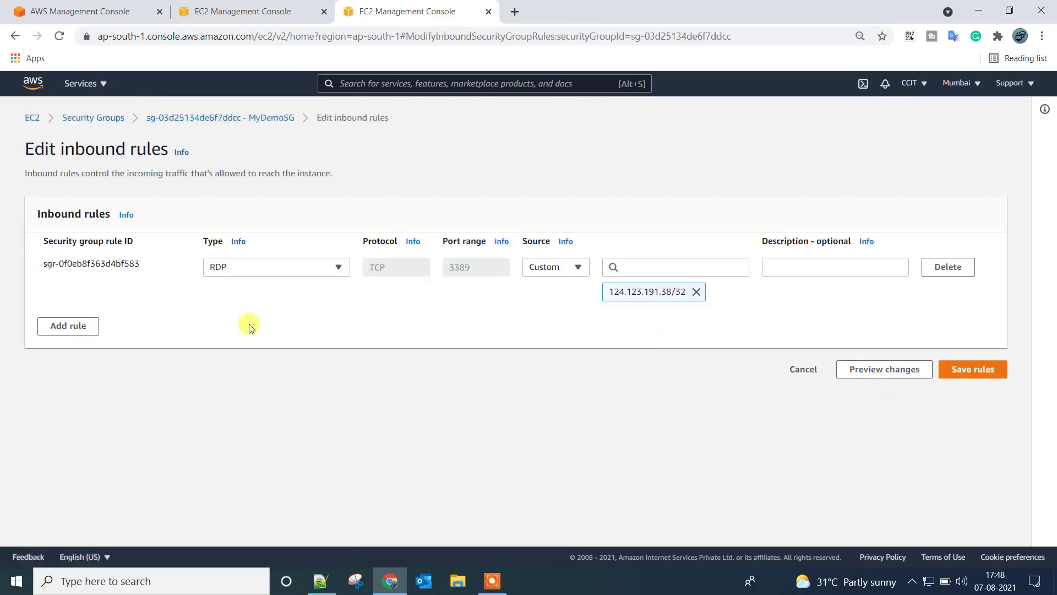
click(947, 267)
click(973, 336)
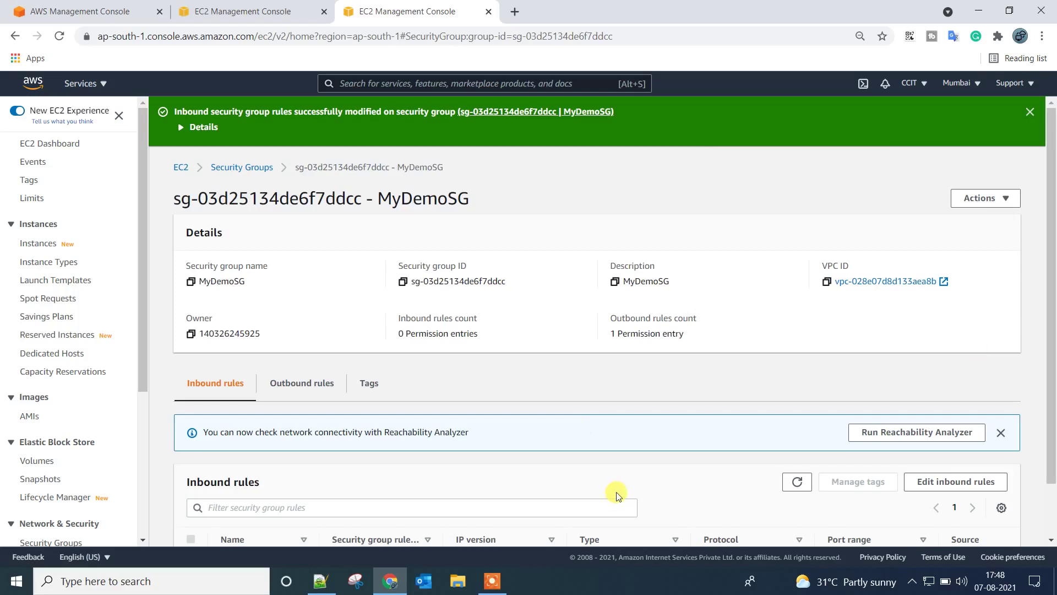
Step: Try to connect to 52.66.202.66 with Remote Desktop Connection, and close the connection windows
key(super+r)
key(Return)
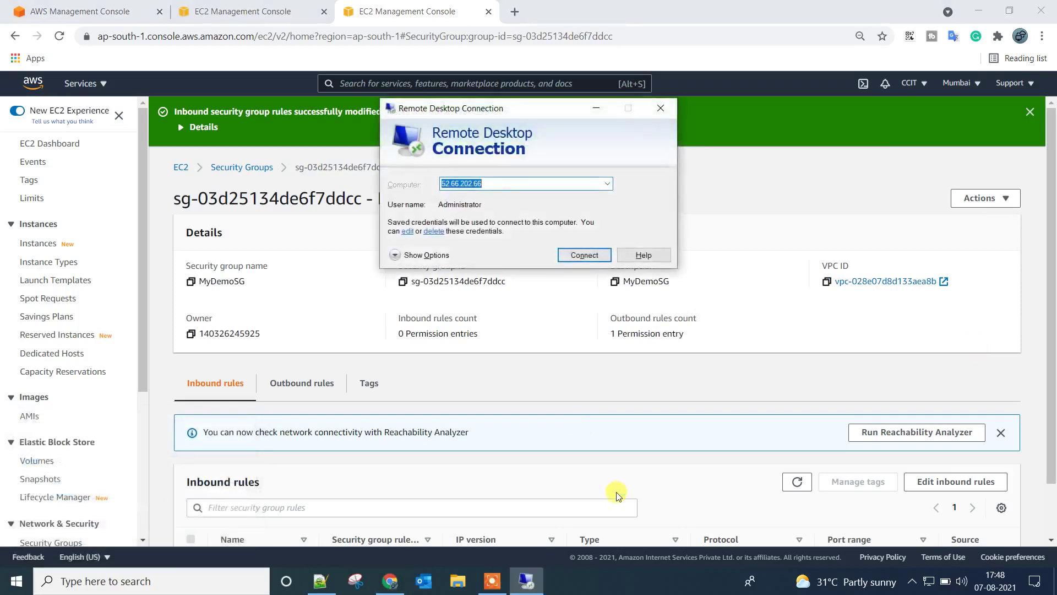
key(Return)
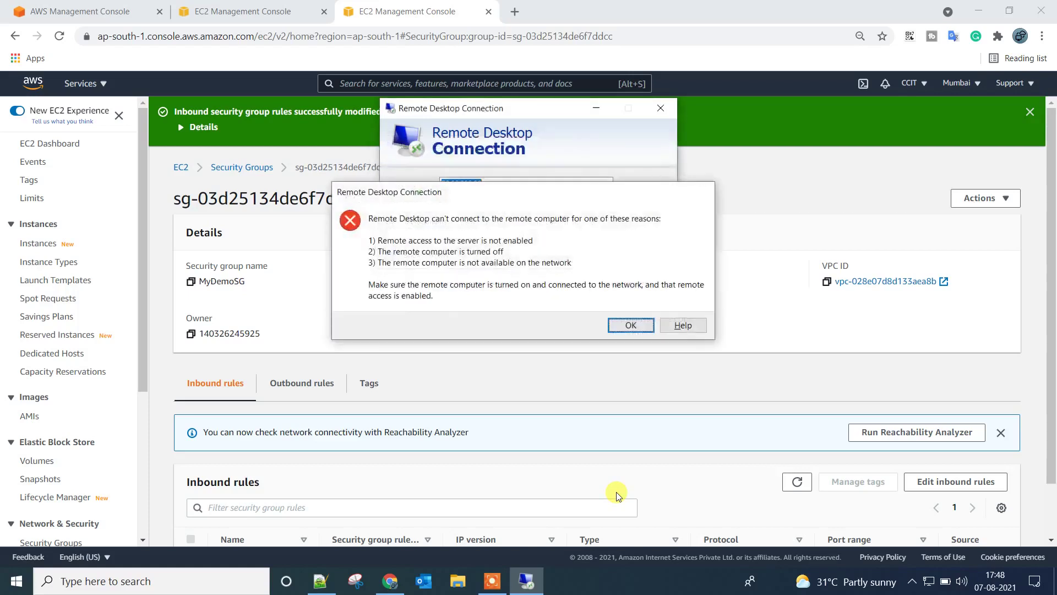
key(Return)
key(Escape)
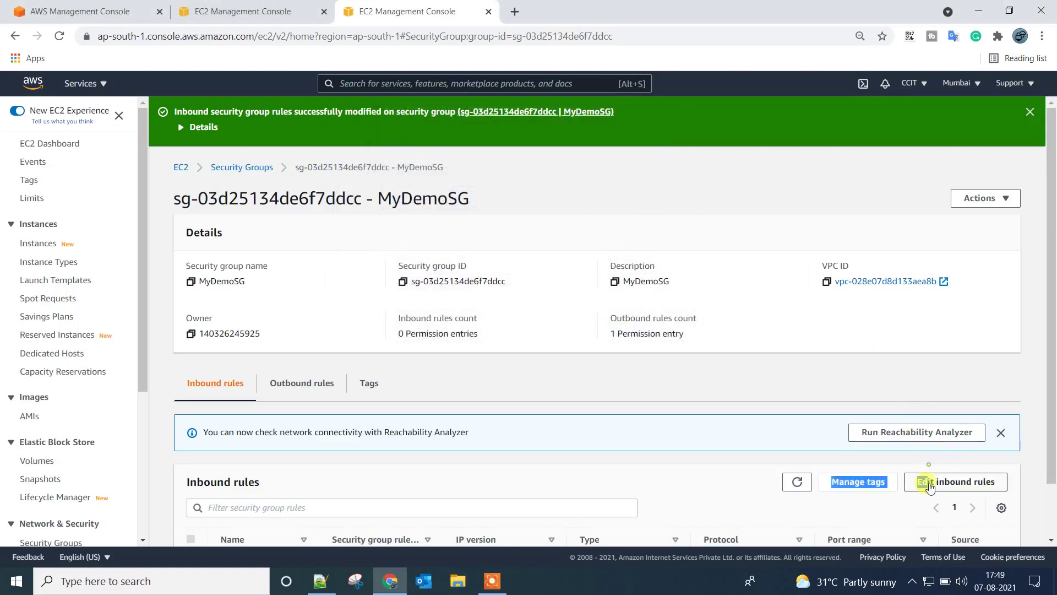
Step: Add an RDP inbound rule with source Anywhere-IPv4 to MyDemoSG and save the rules
click(930, 483)
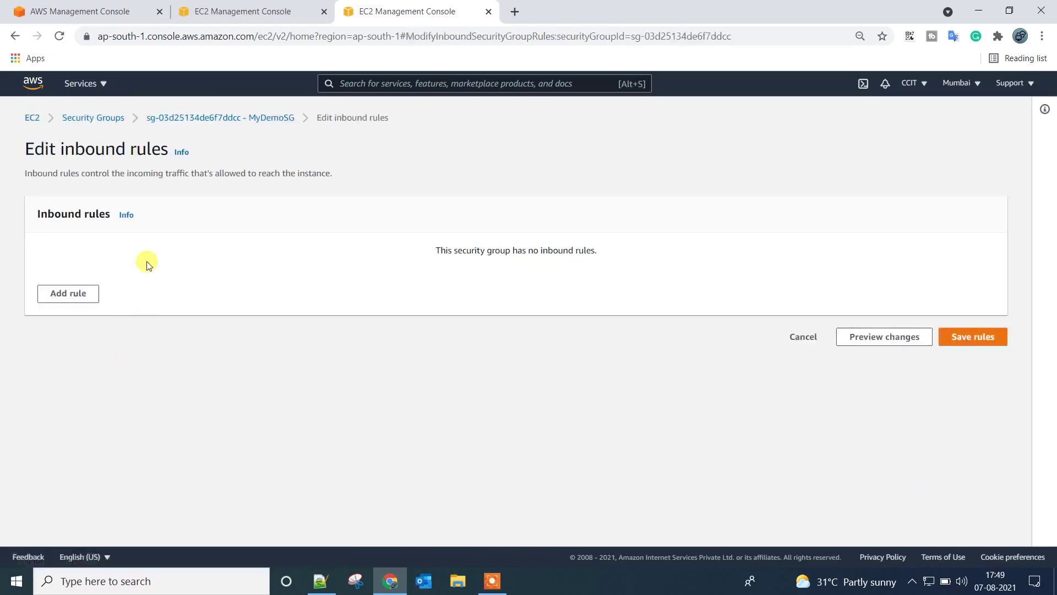
click(66, 293)
click(259, 269)
scroll(270, 401, down, 3)
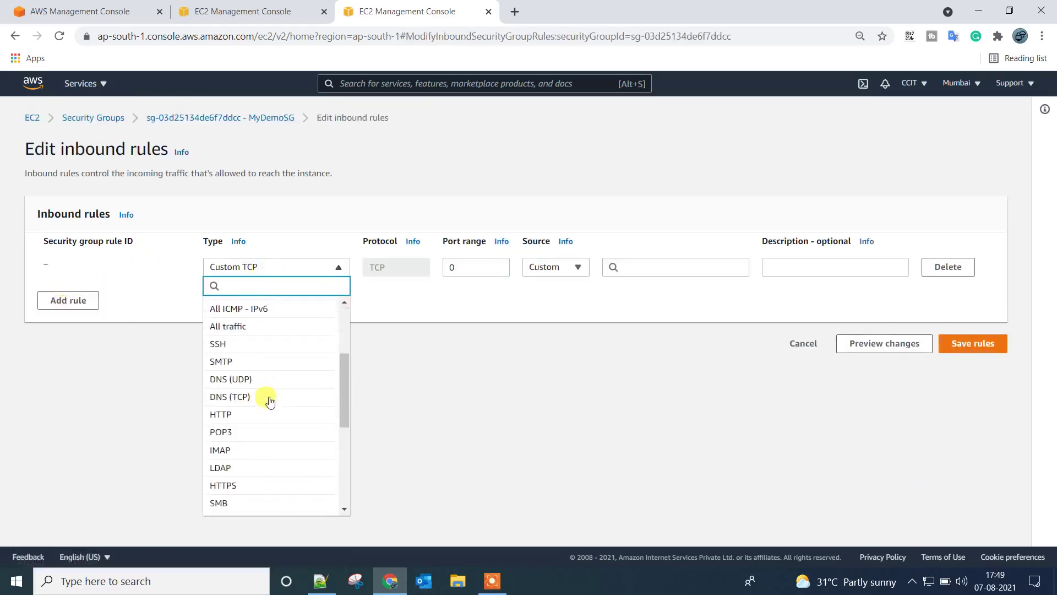
scroll(268, 402, down, 5)
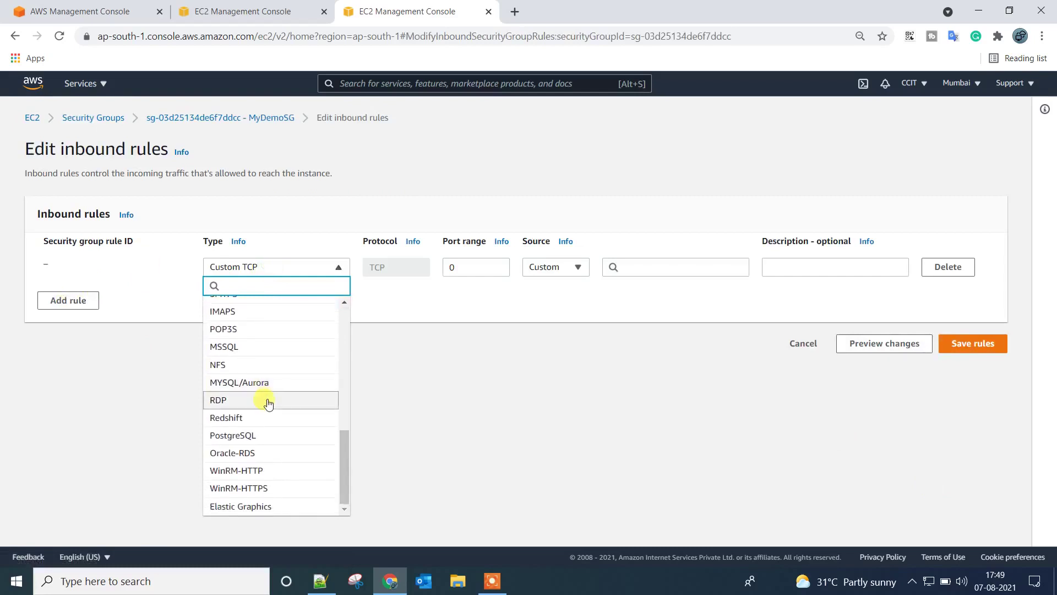
scroll(269, 402, up, 3)
scroll(243, 366, down, 3)
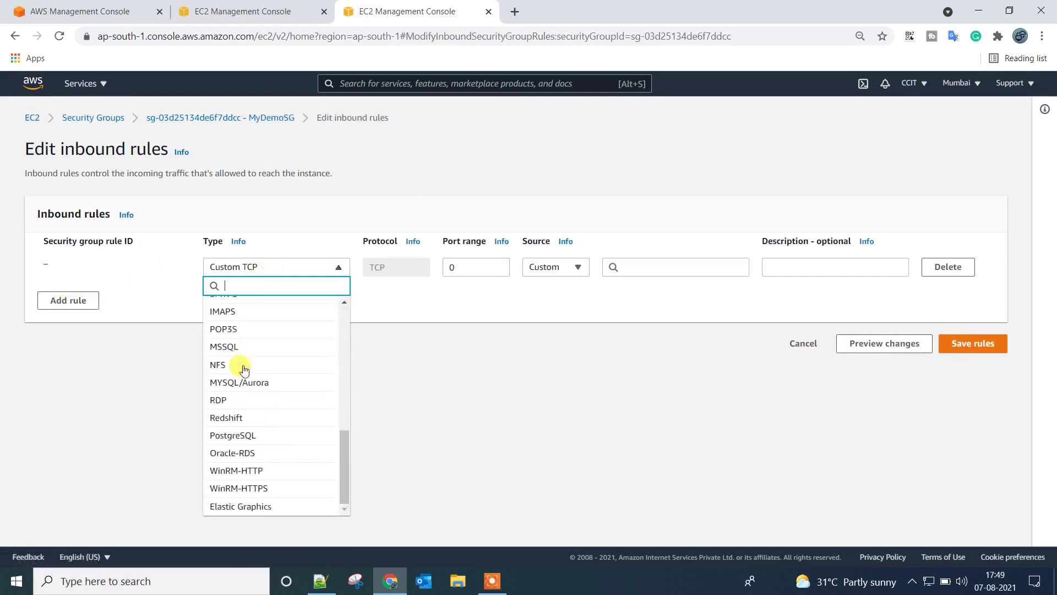
click(229, 399)
click(572, 267)
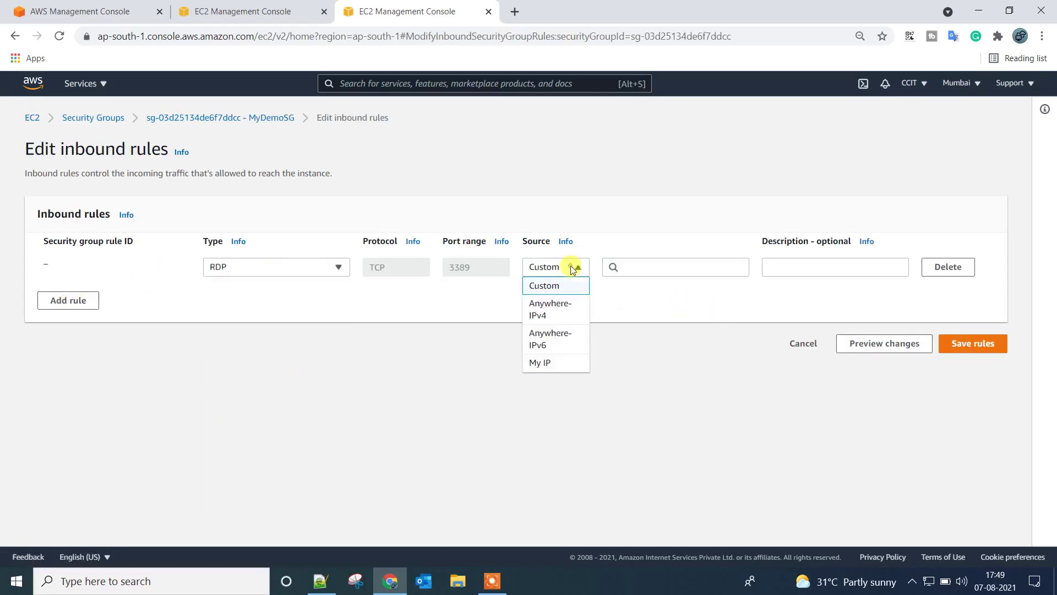
click(545, 309)
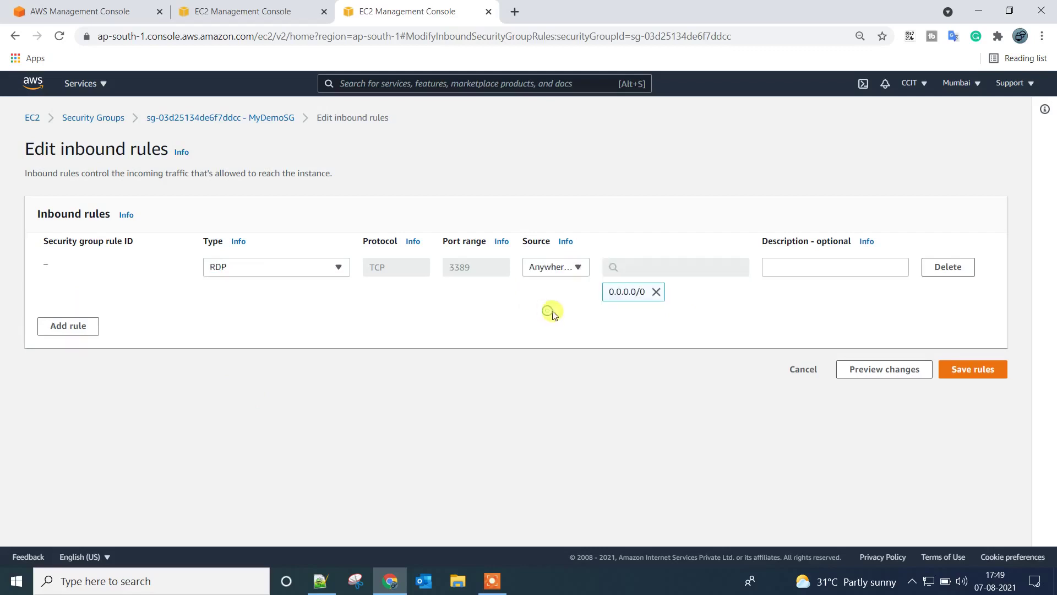
click(946, 368)
Step: Connect to 52.66.202.66 with Remote Desktop Connection and minimize the remote session
key(super+r)
key(Return)
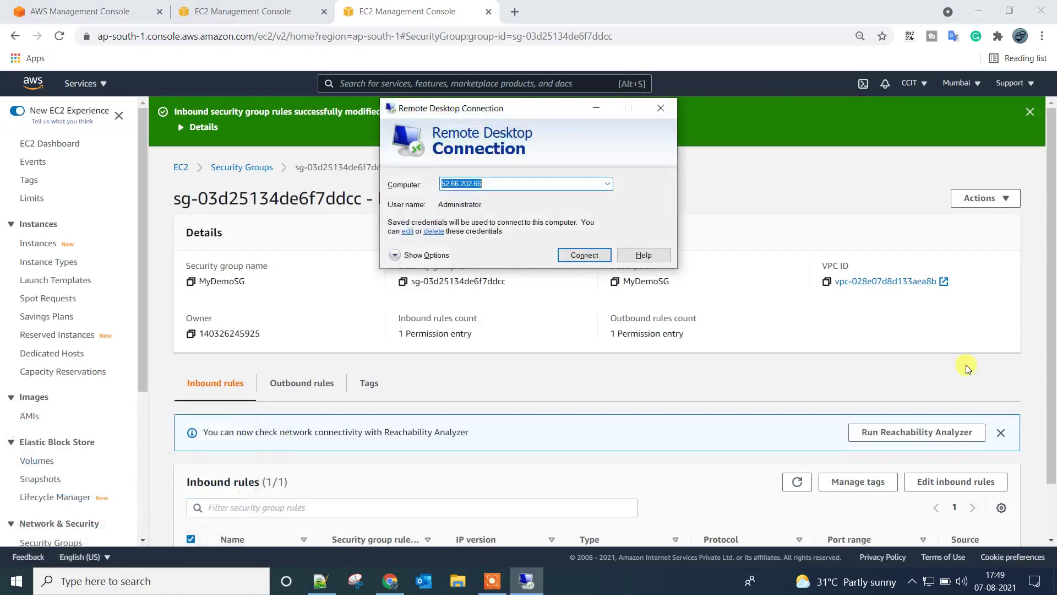
key(Return)
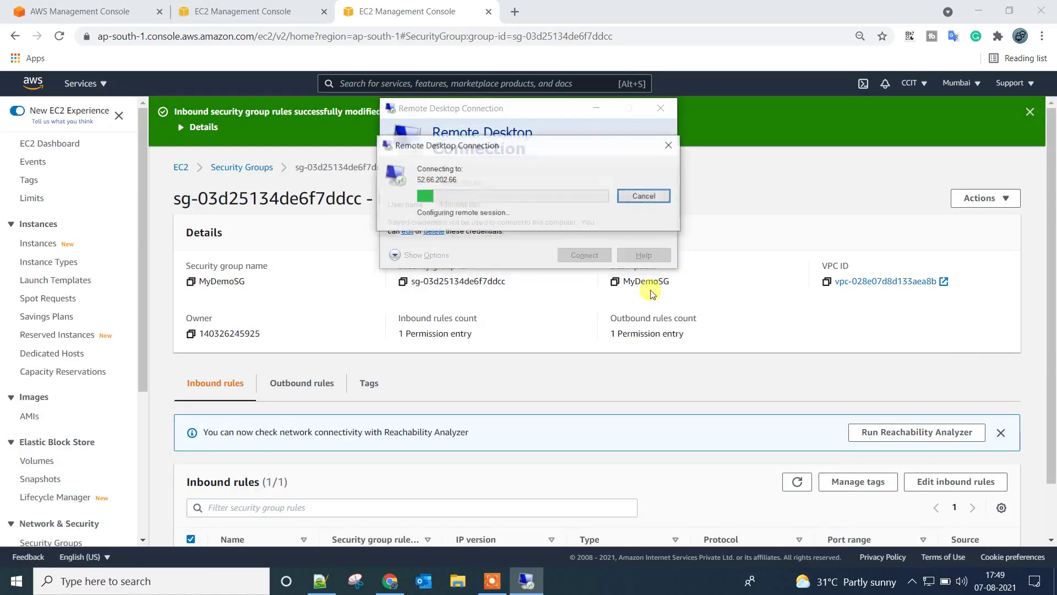
click(568, 306)
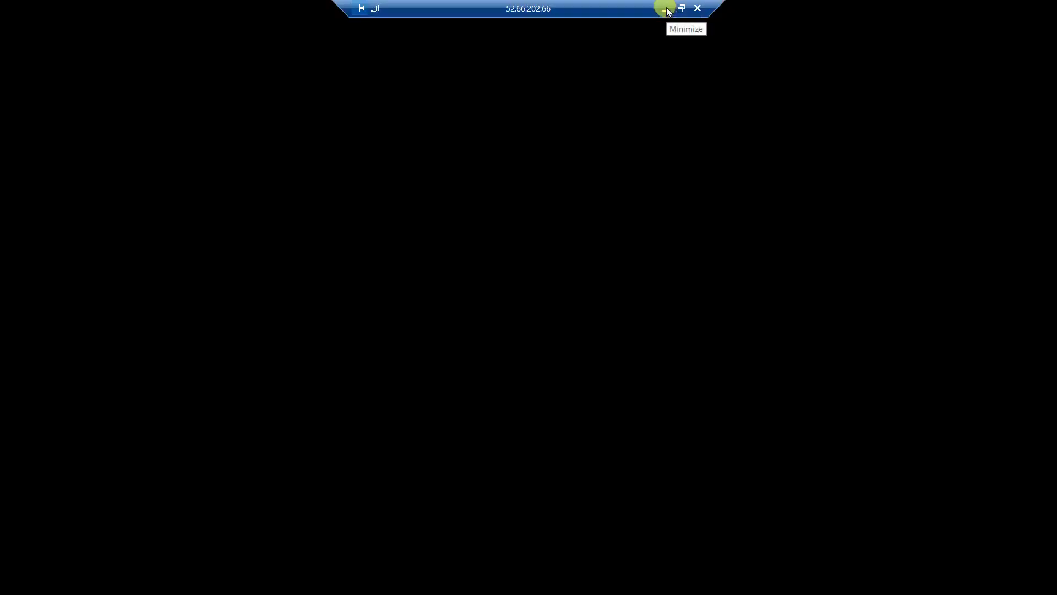
click(666, 9)
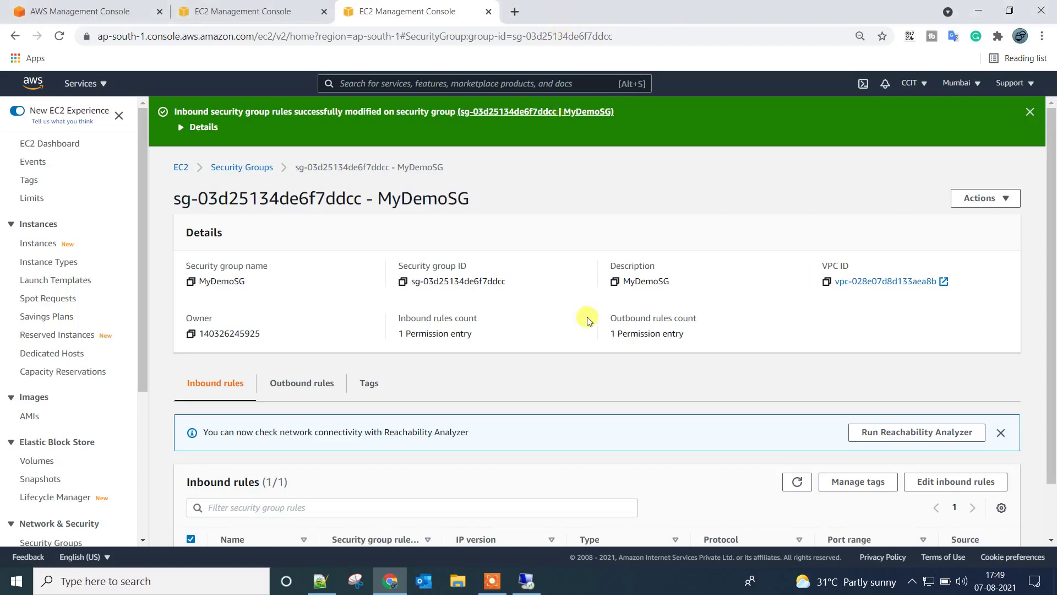
Step: Open MyDemoSG's inbound rules for editing and try My IP as the RDP rule's source
scroll(457, 237, down, 1)
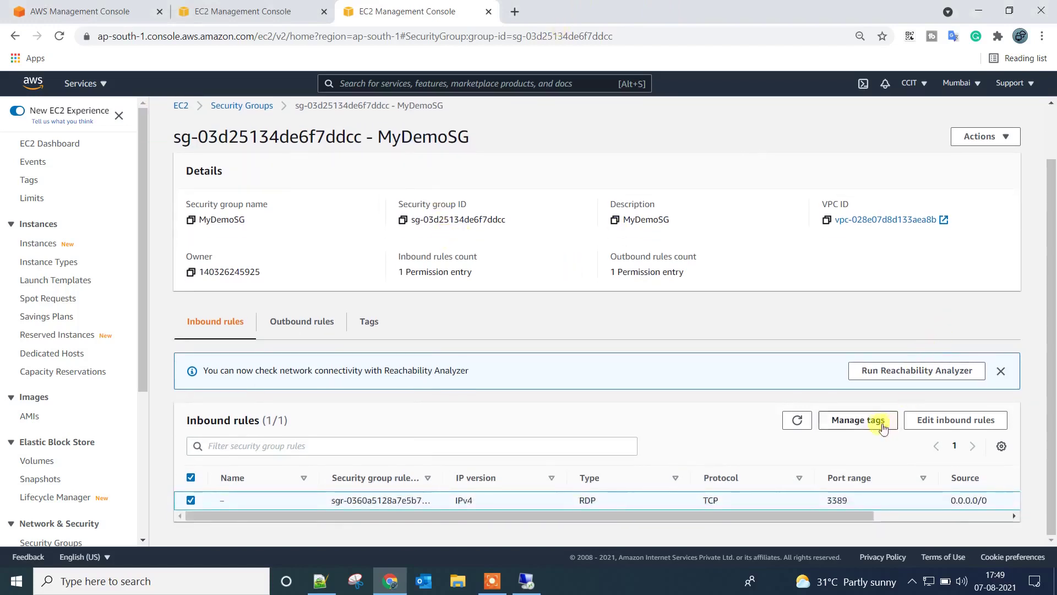
click(931, 419)
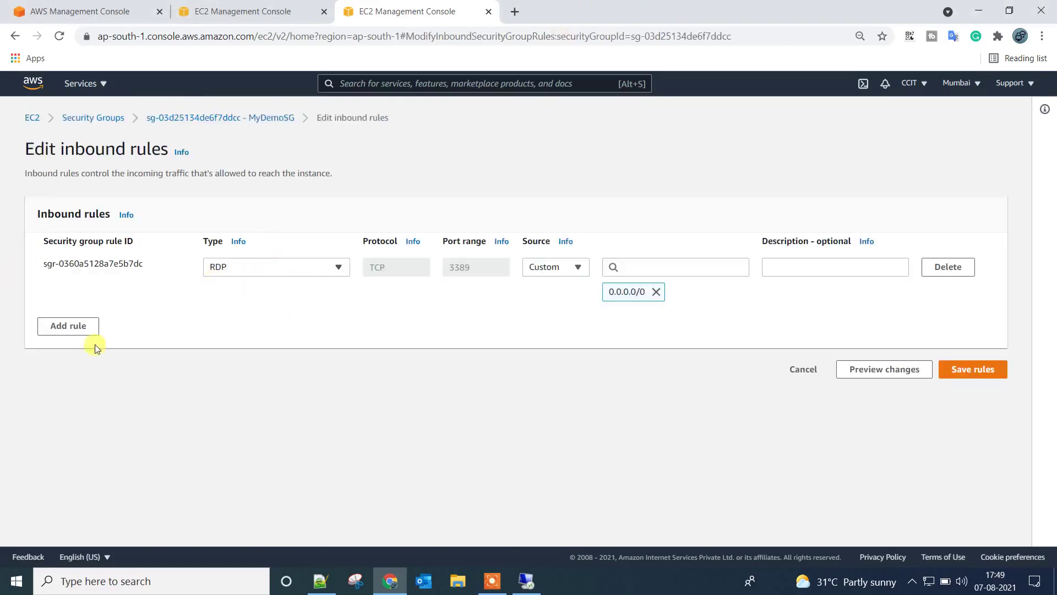
click(77, 327)
click(936, 319)
click(570, 264)
click(543, 362)
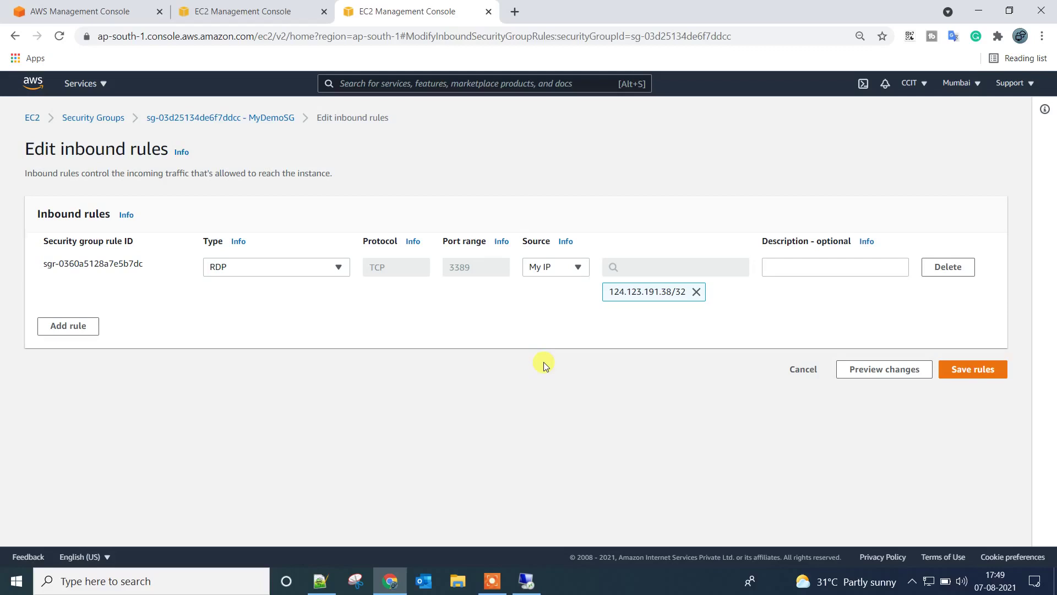
Step: Switch the RDP rule's source to Custom and display the available source values
click(557, 264)
click(552, 292)
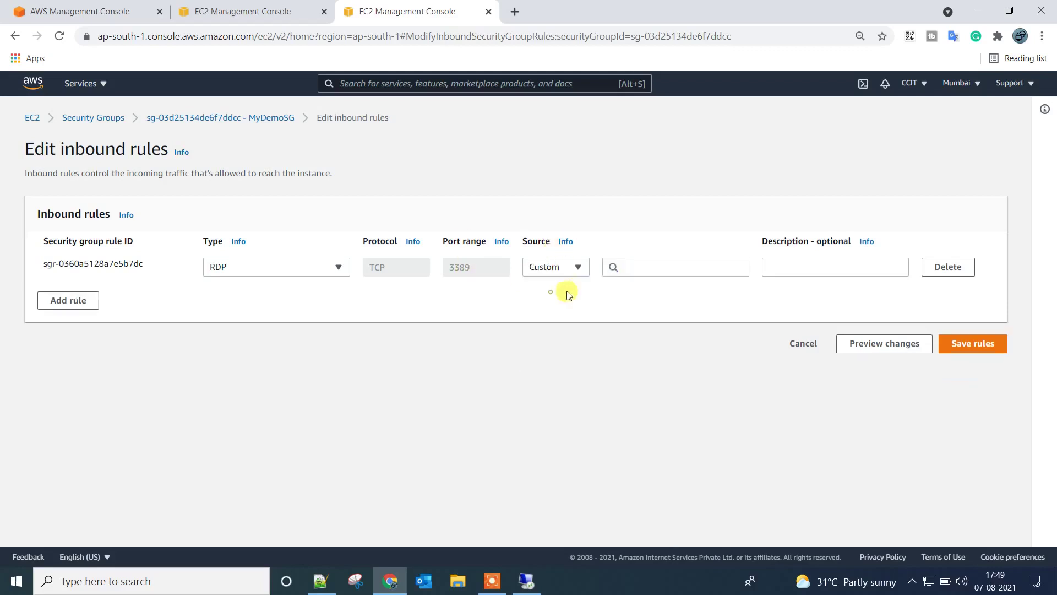
click(633, 267)
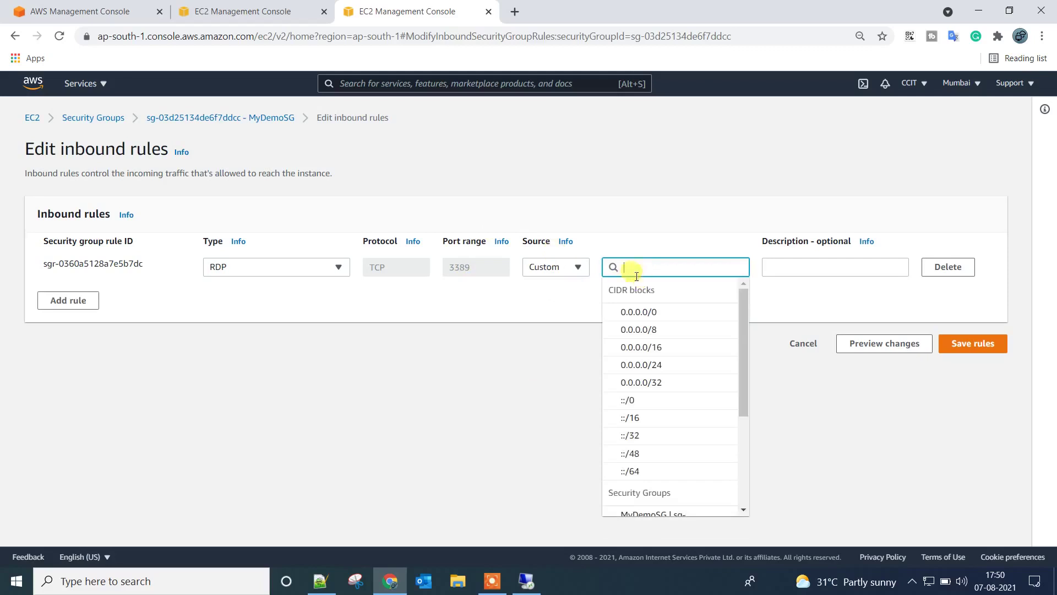
Step: Open the VPC console in a separate browser tab, select MyDemoVPC in the VPC list and copy its IPv4 CIDR
click(232, 13)
click(83, 91)
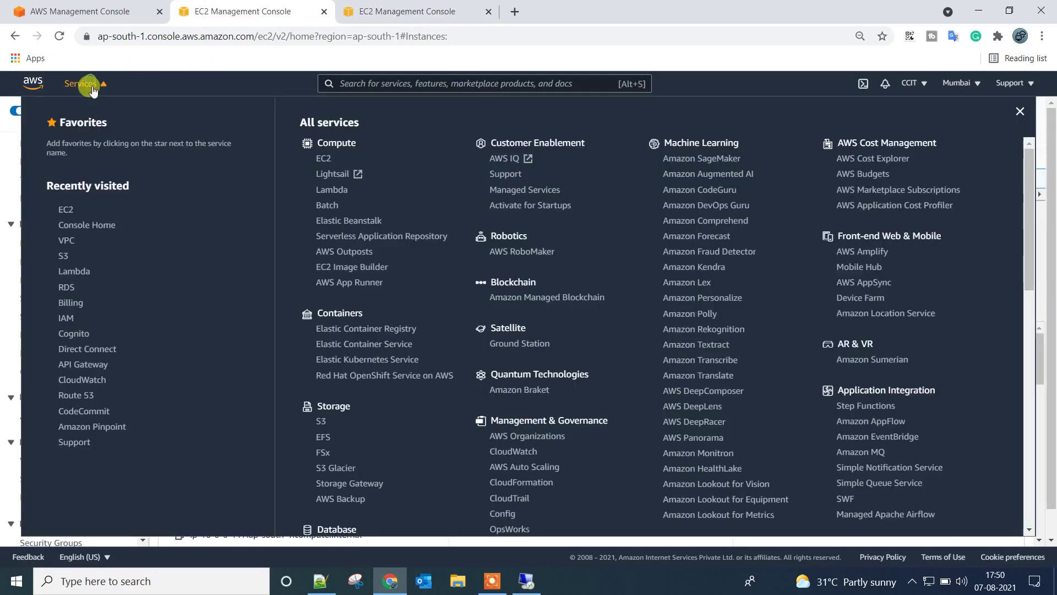
ctrl+click(65, 242)
key(ctrl+Tab)
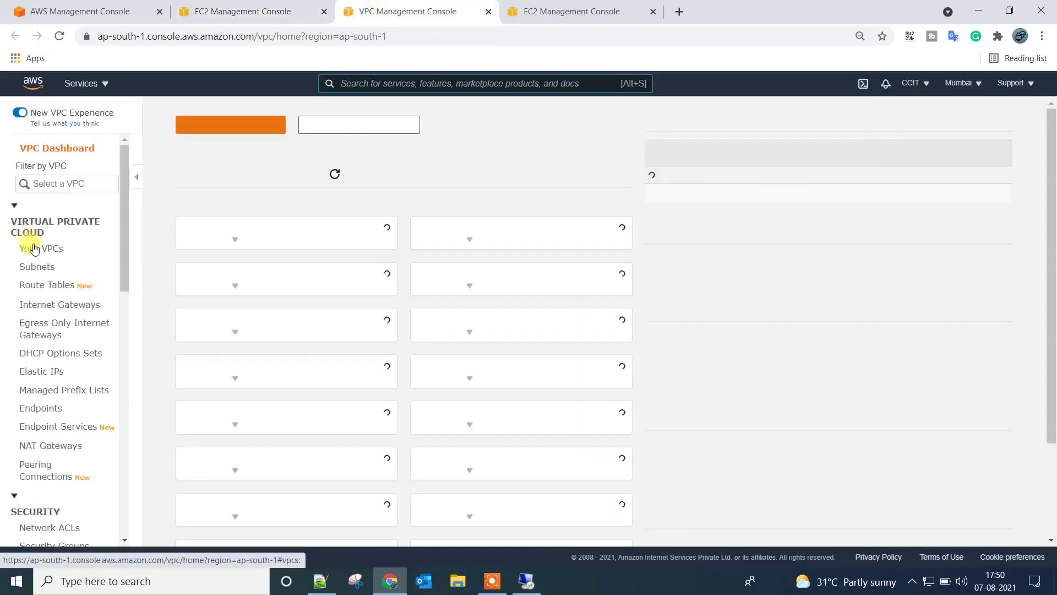
click(35, 249)
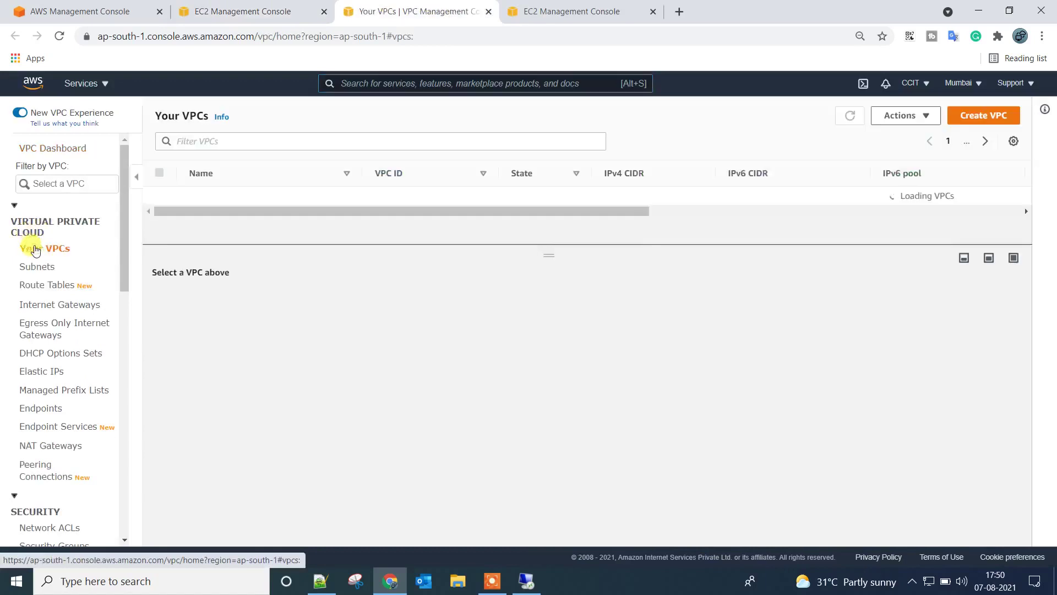
click(212, 194)
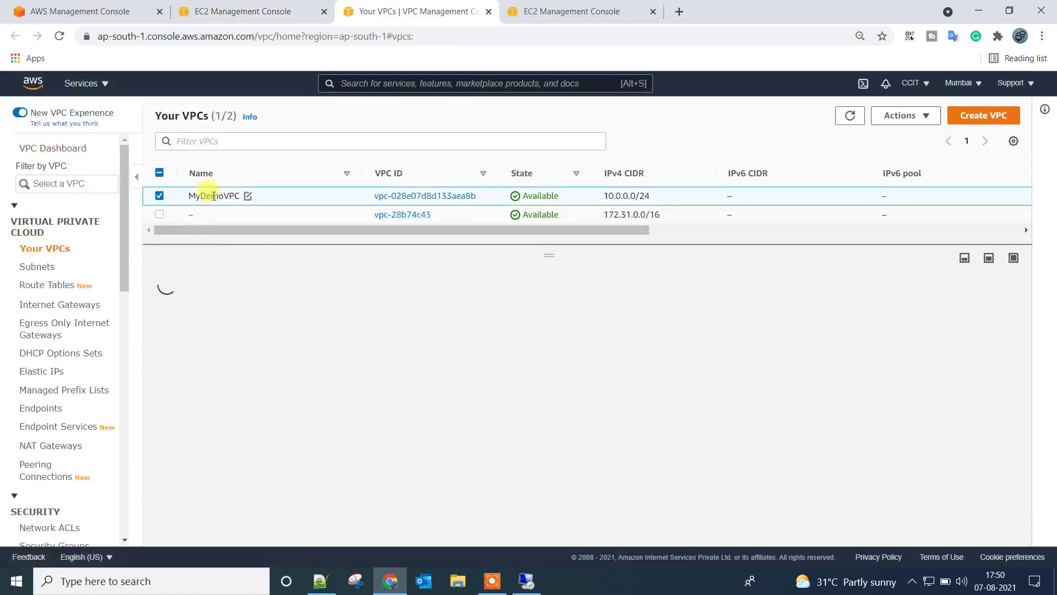
drag(379, 488, 509, 489)
key(ctrl+c)
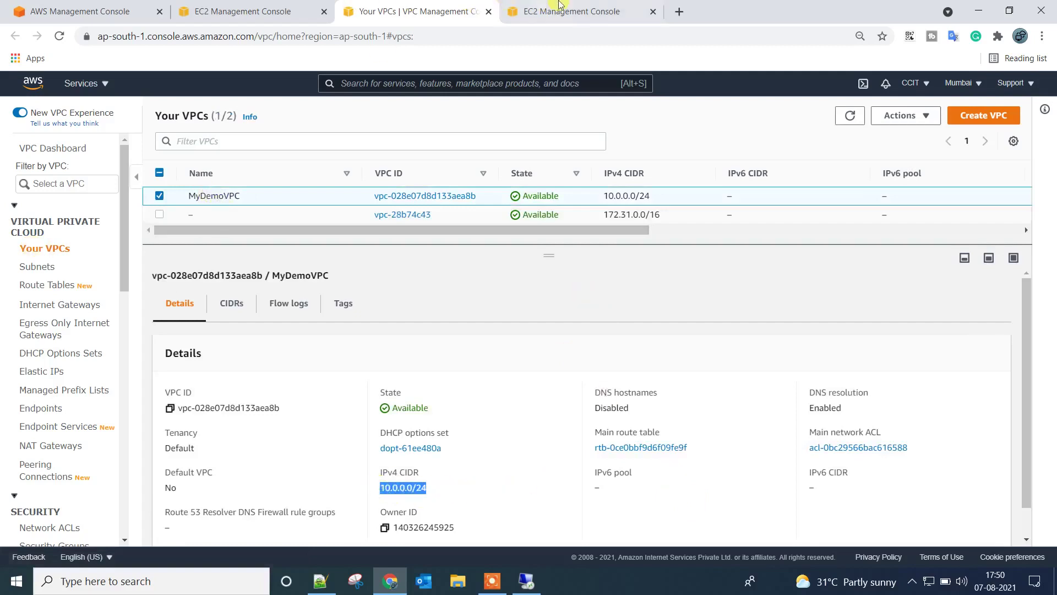
Step: Return to MyDemoSG's inbound rules, enter 10.0.0.0/24 as the RDP rule's source and save the rules
click(567, 11)
key(ctrl+v)
click(754, 467)
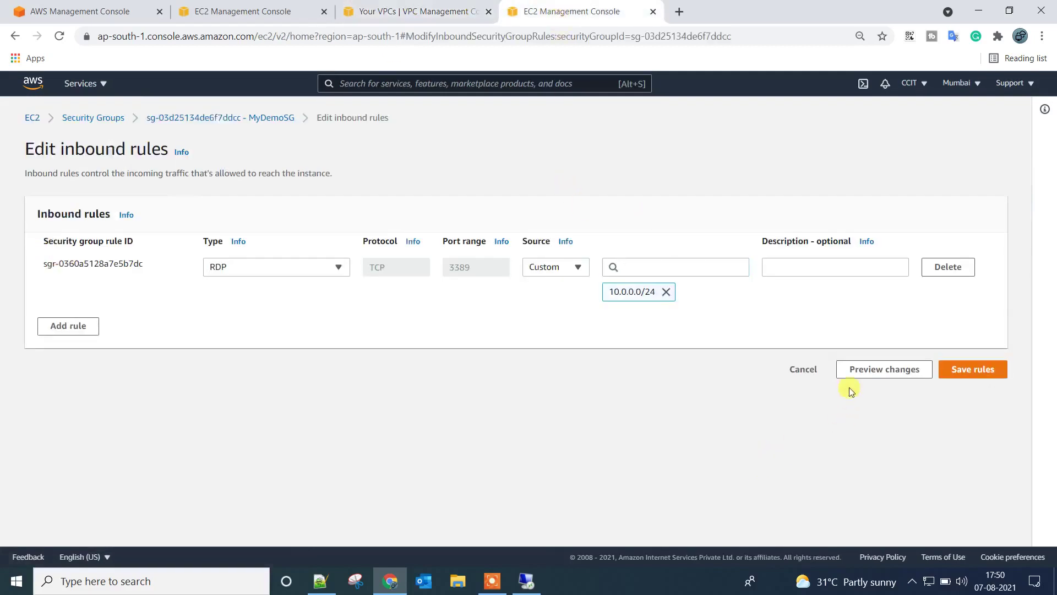
click(969, 344)
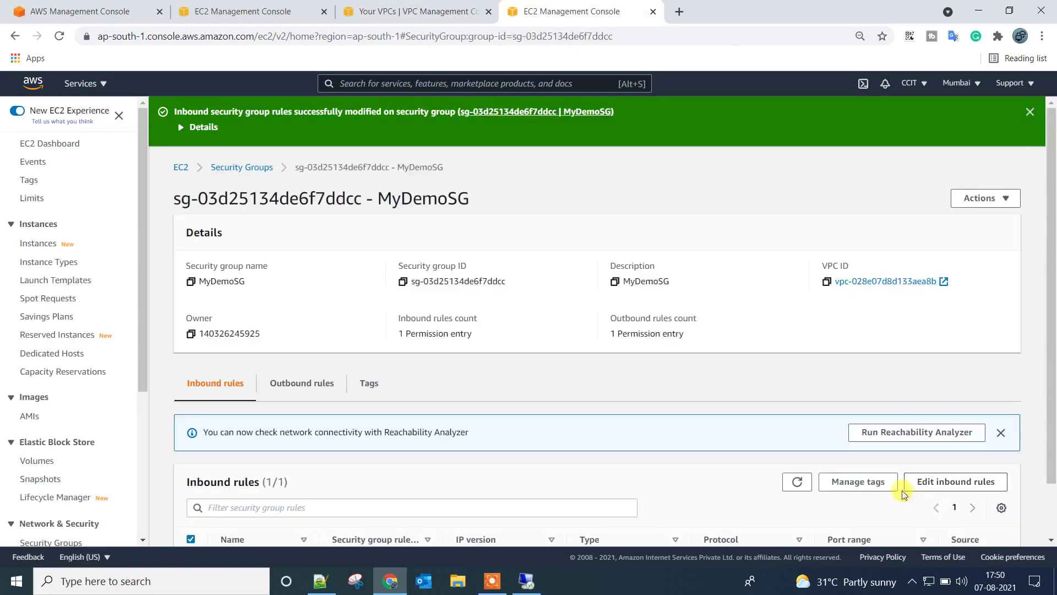
scroll(569, 332, down, 1)
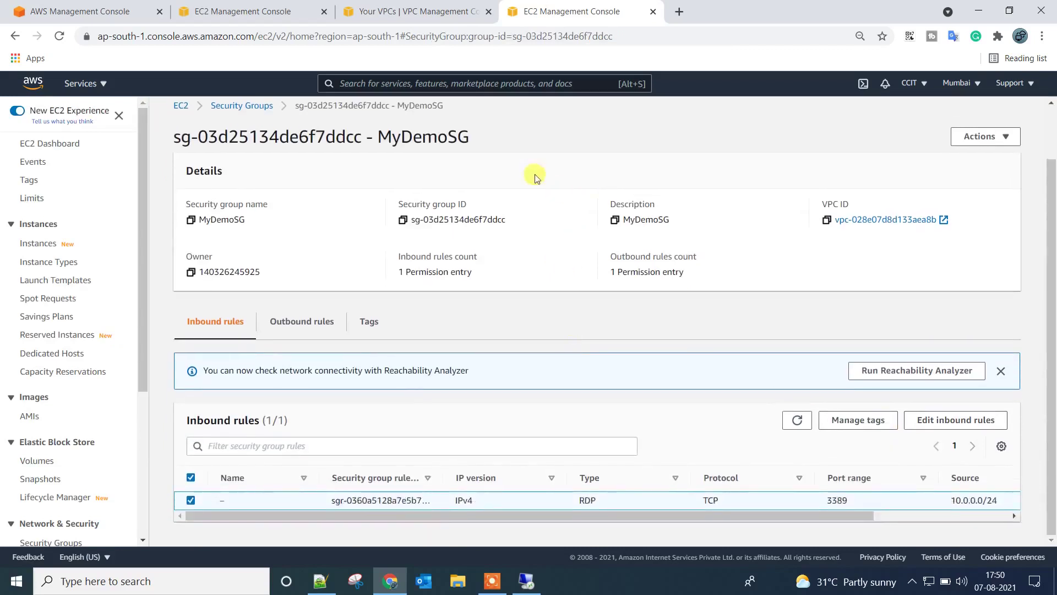
Step: Disconnect the open remote session and try to reconnect to 52.66.202.66 with Remote Desktop Connection
click(526, 580)
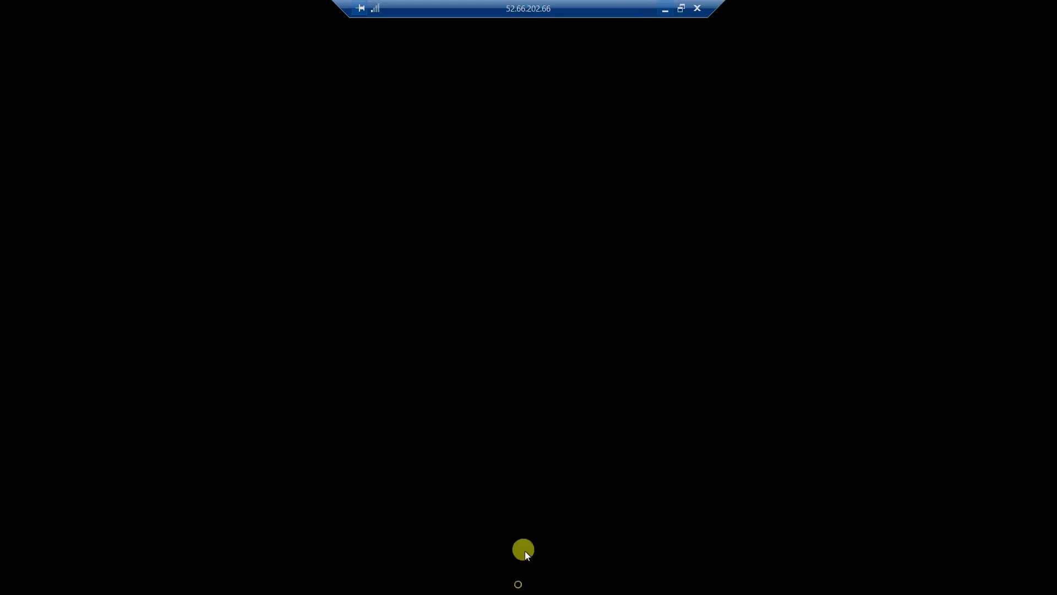
click(697, 9)
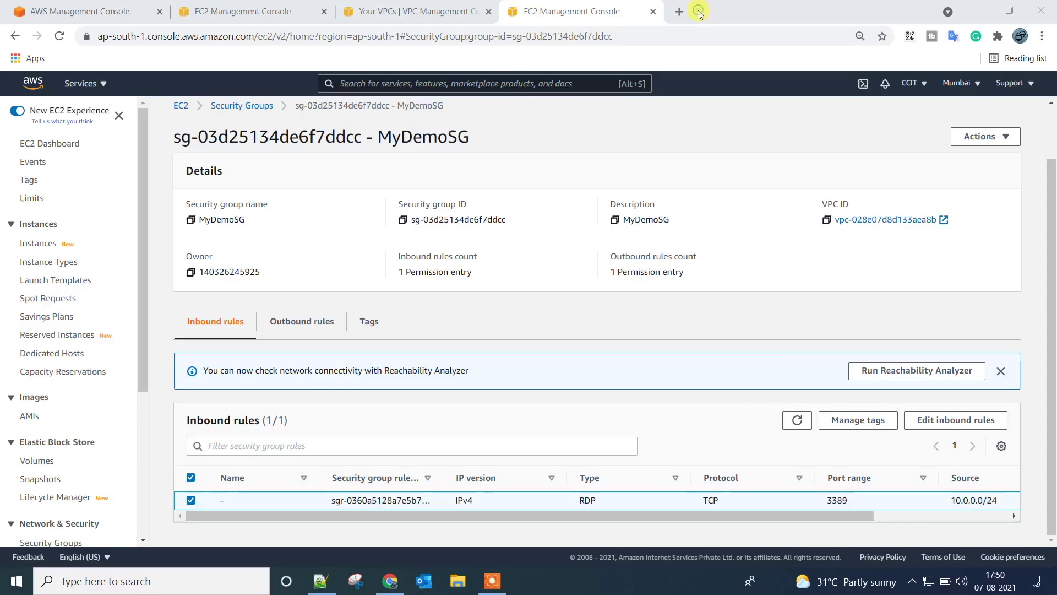
key(super+r)
key(Return)
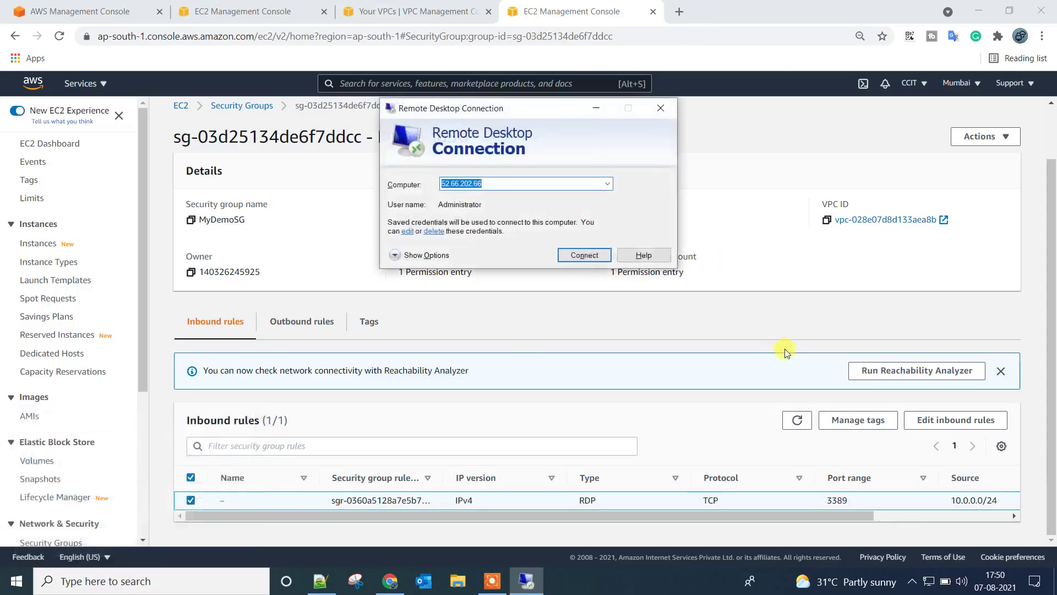
key(Return)
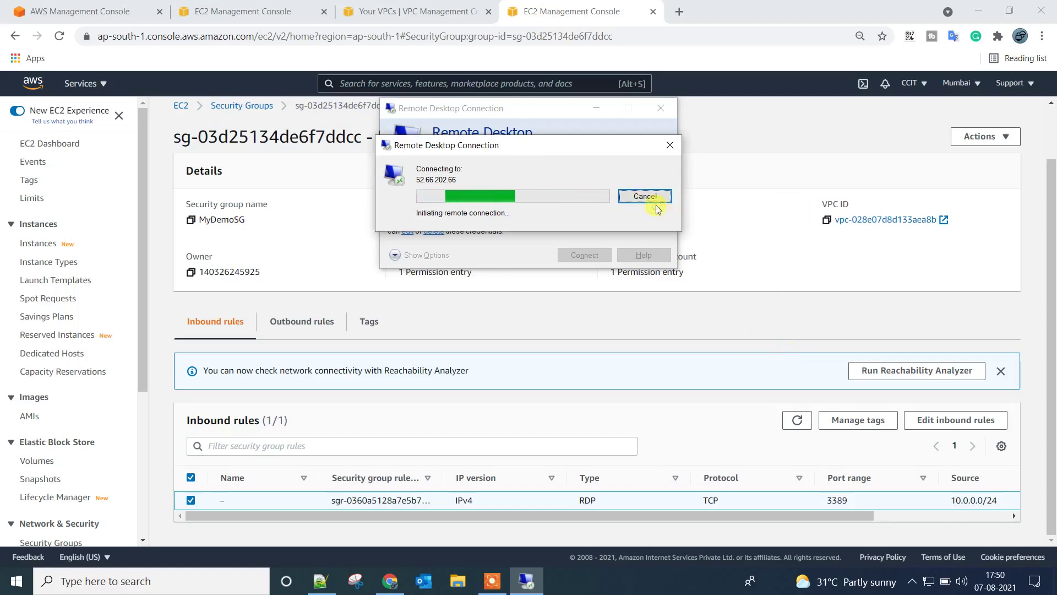
Step: Open MyDemoSG's inbound rules for editing and close the Remote Desktop Connection windows
click(689, 389)
click(920, 420)
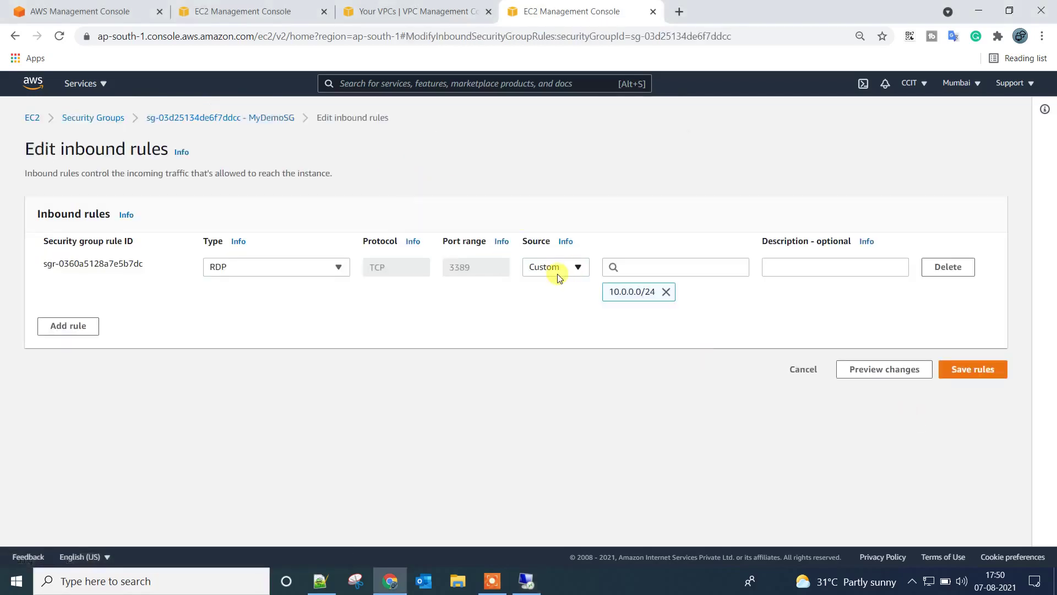
drag(607, 291, 663, 292)
click(527, 581)
click(630, 326)
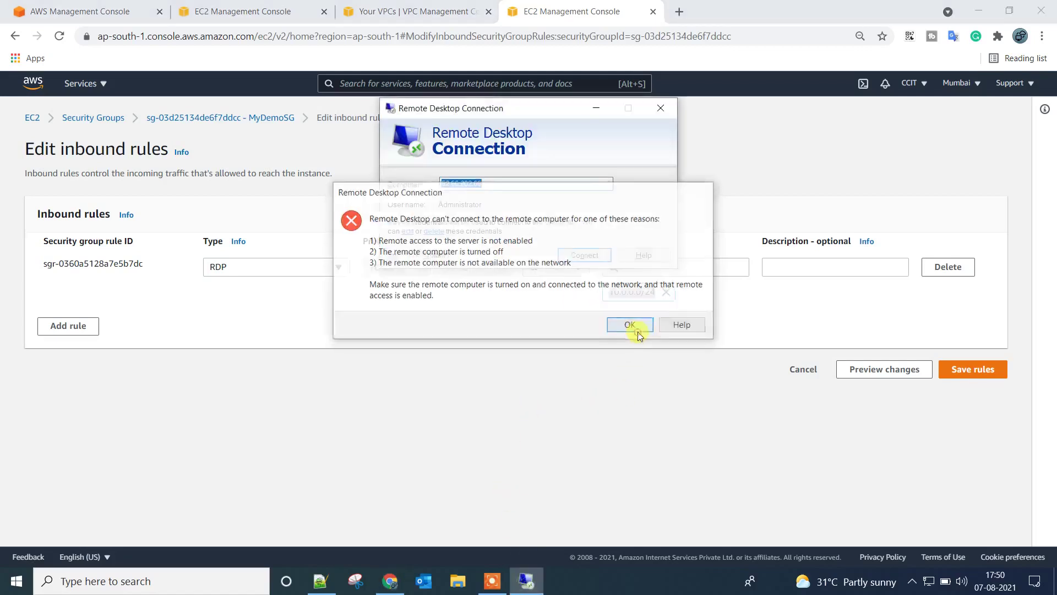
key(Escape)
key(alt+Tab)
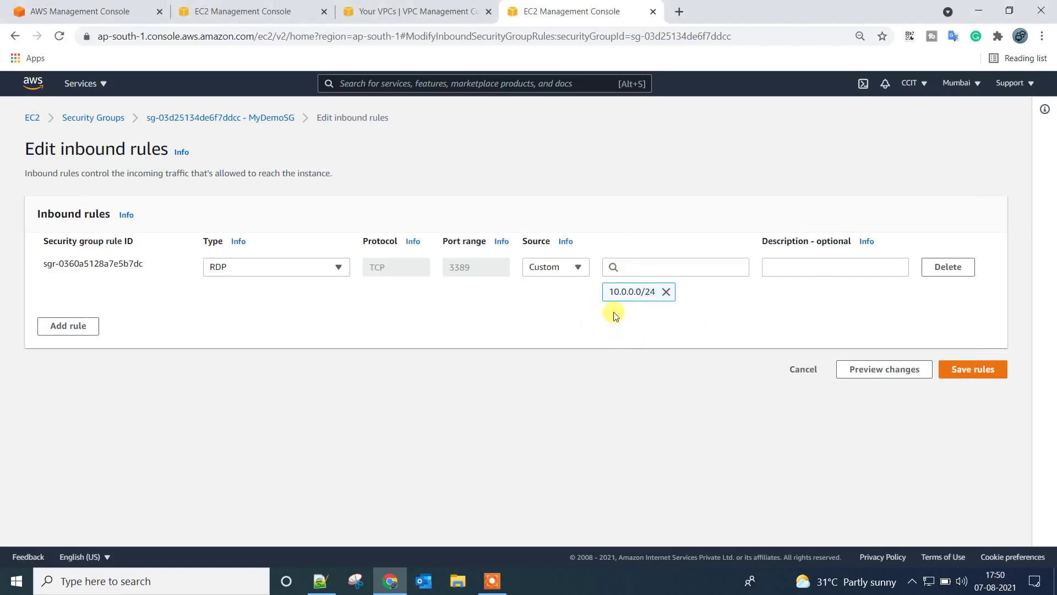
Step: Set the source of MyDemoSG's RDP rule to Anywhere-IPv4 and save the rules
click(580, 268)
click(553, 306)
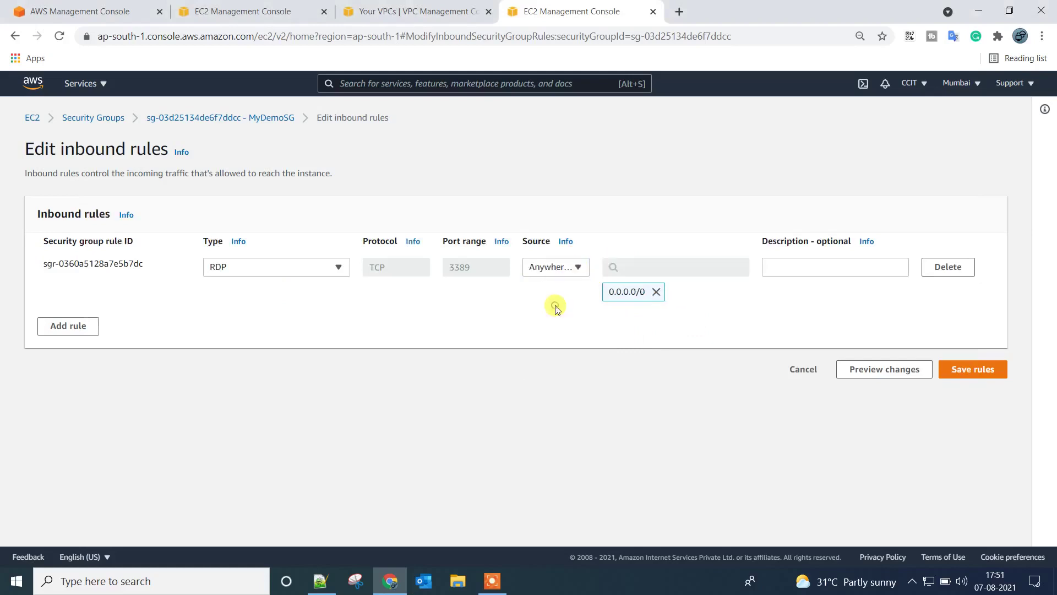
click(973, 363)
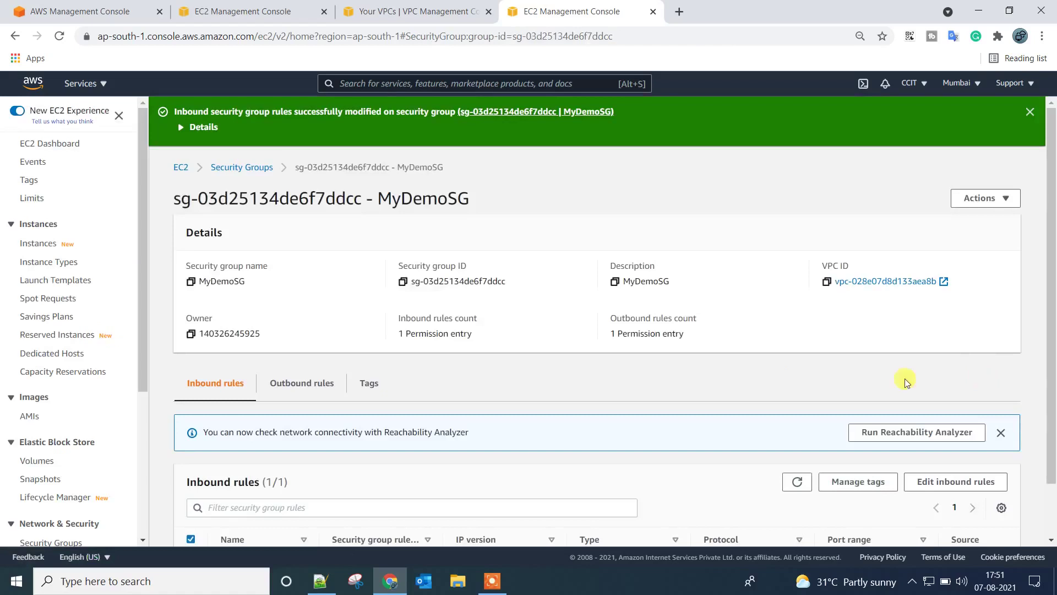
Step: Delete the RDP rule from MyDemoSG's inbound rules and save the rules
click(930, 481)
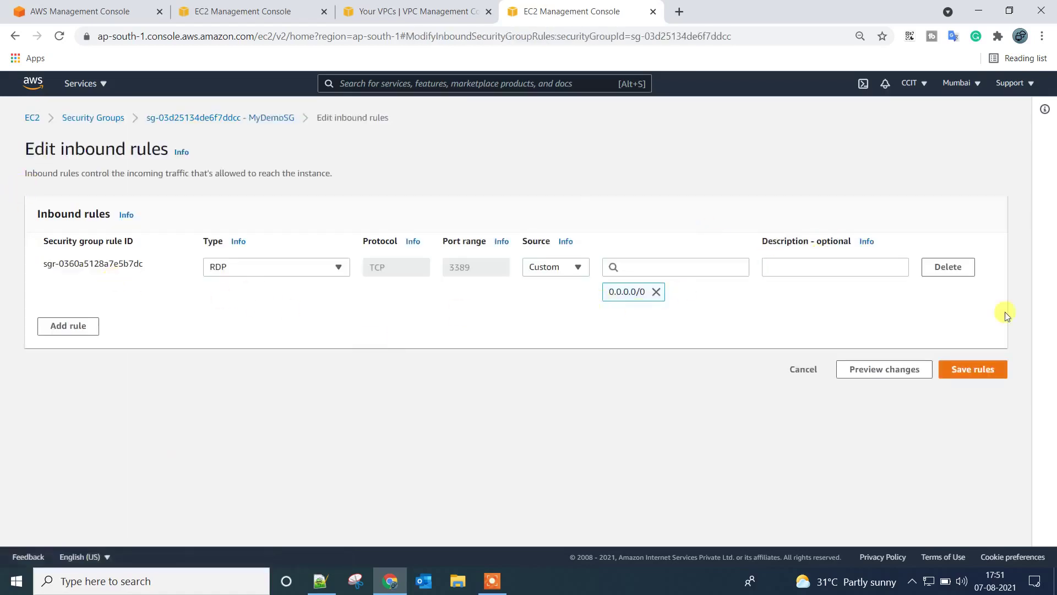
click(945, 269)
click(961, 335)
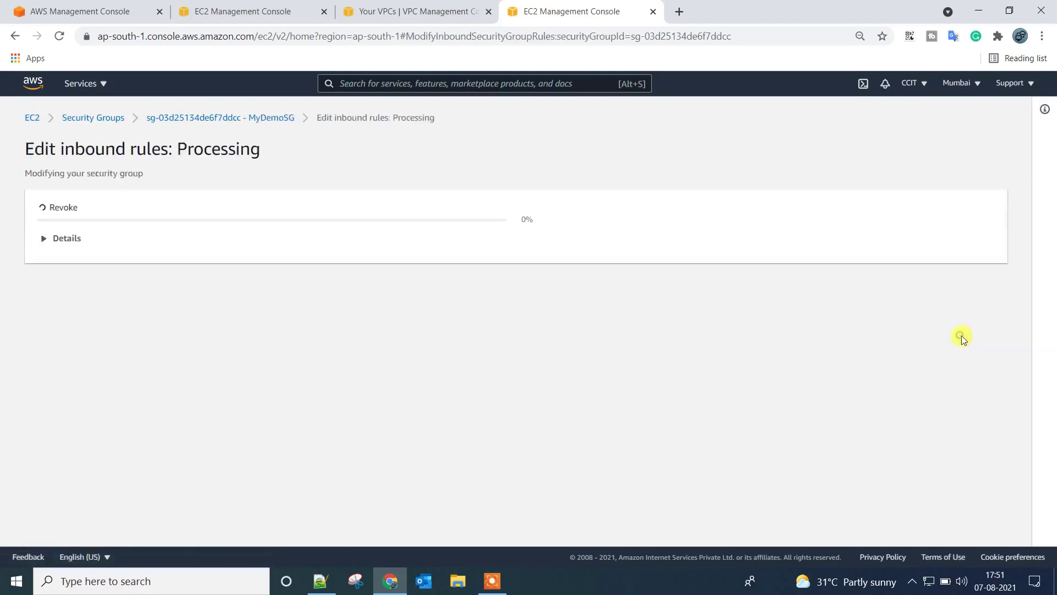
Step: Add a Custom TCP inbound rule to MyDemoSG with port range 0-65000 and source Anywhere-IPv4, and save the rules
click(947, 480)
click(61, 300)
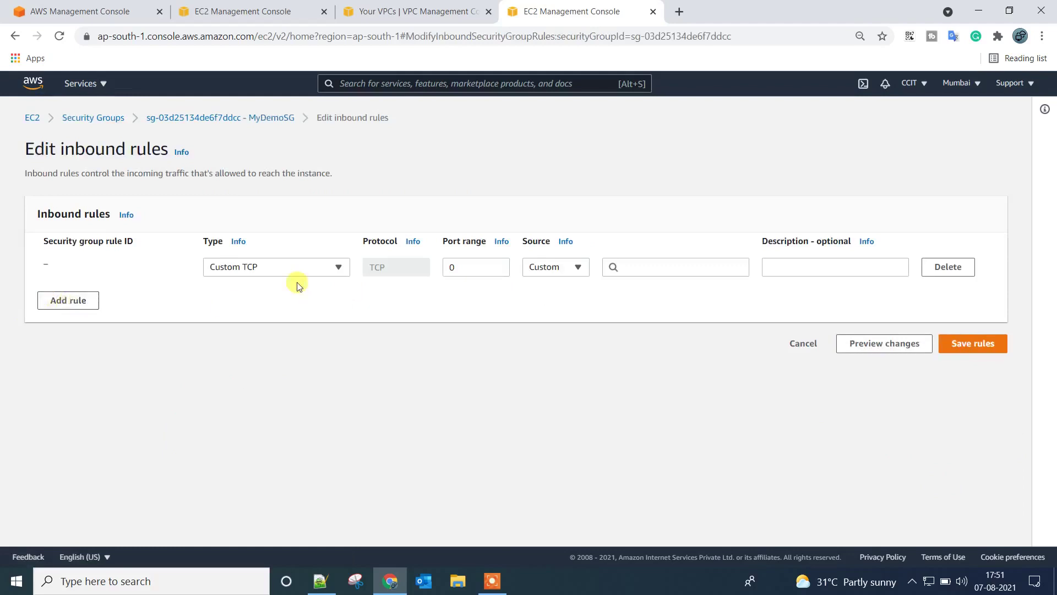
double_click(471, 268)
text(0-65000)
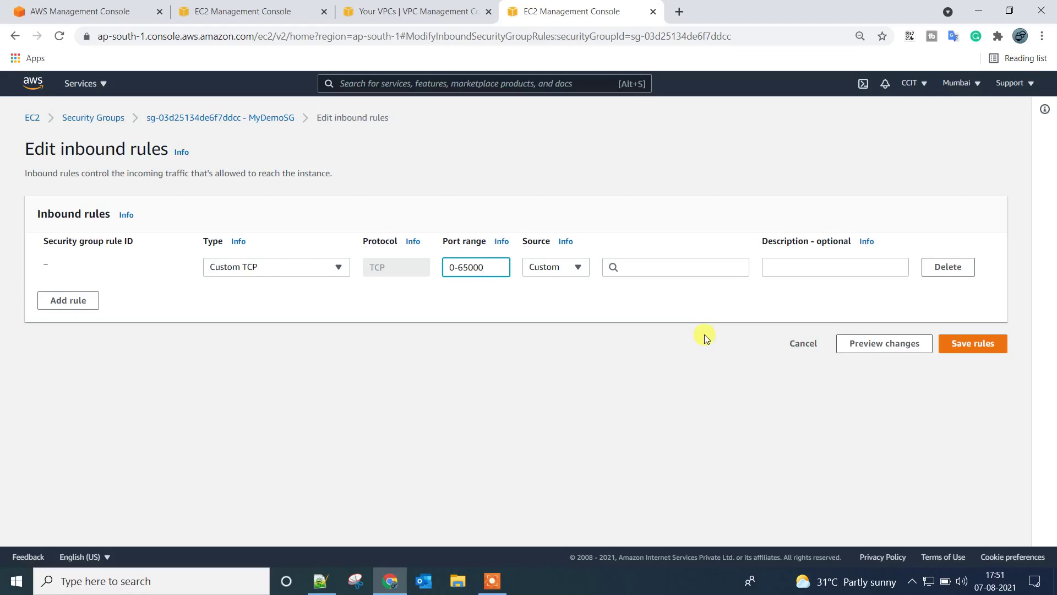
click(579, 268)
click(545, 313)
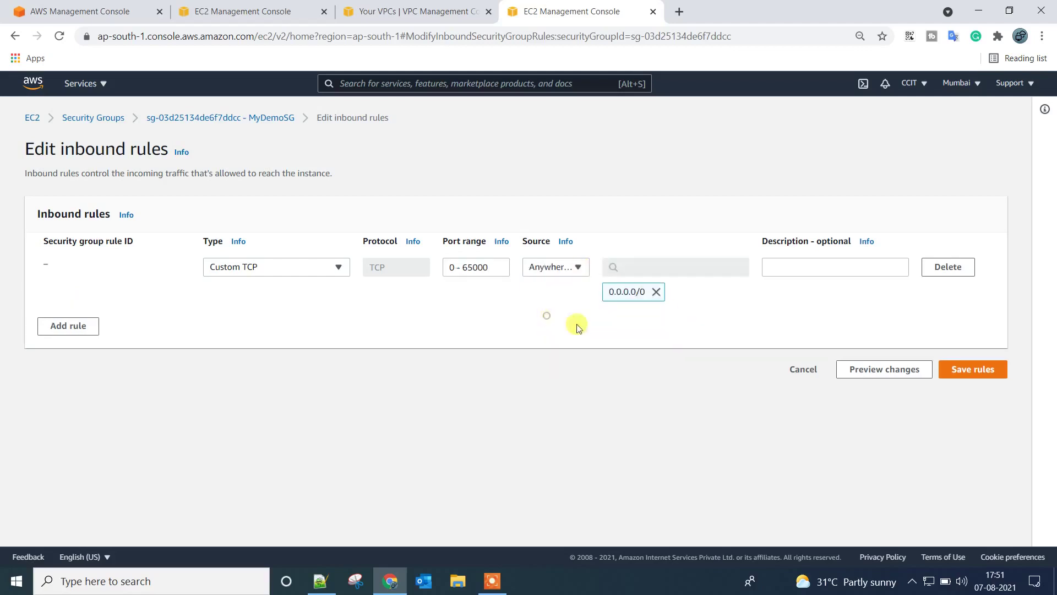
click(999, 369)
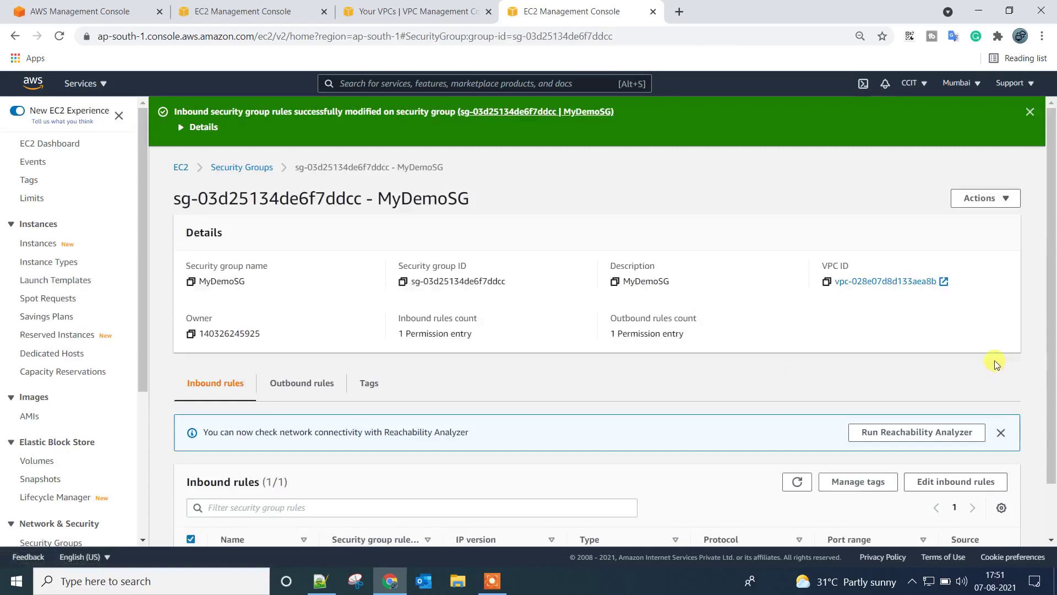
Step: Start Remote Desktop Connection and connect to the instance again
key(super+r)
key(Return)
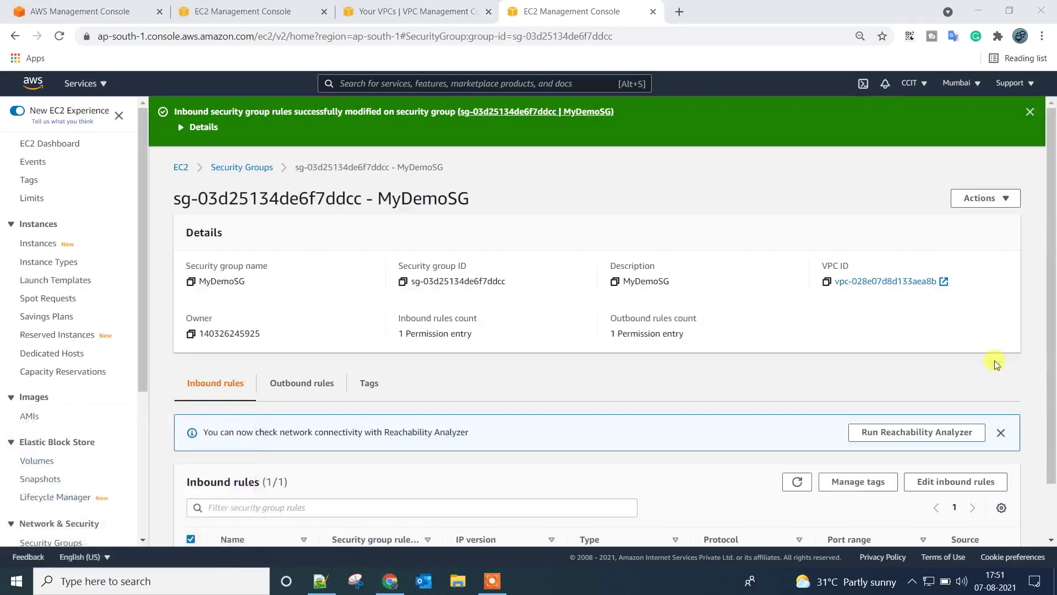
key(Return)
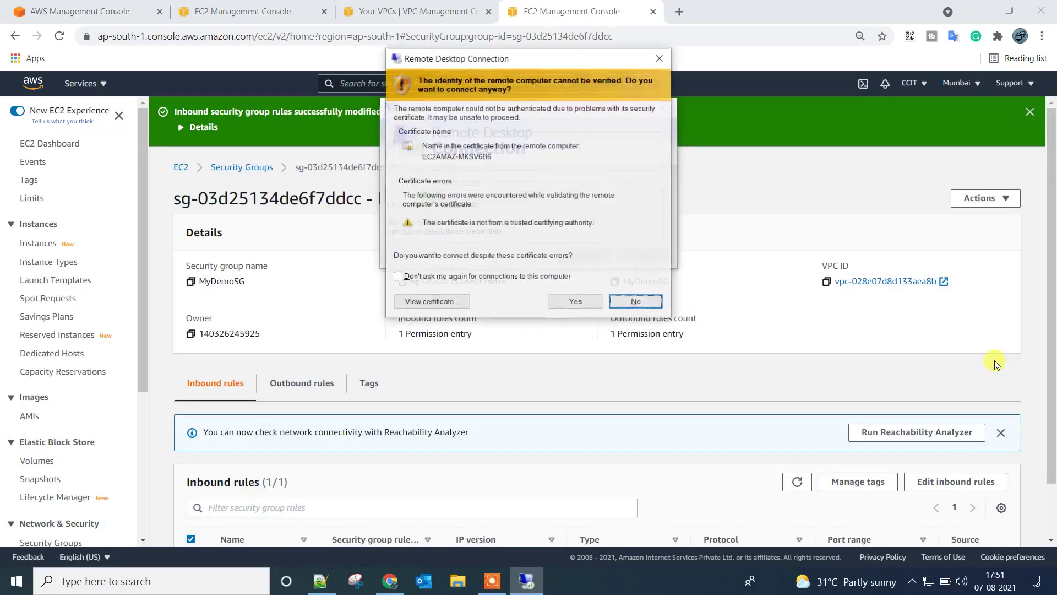
key(Return)
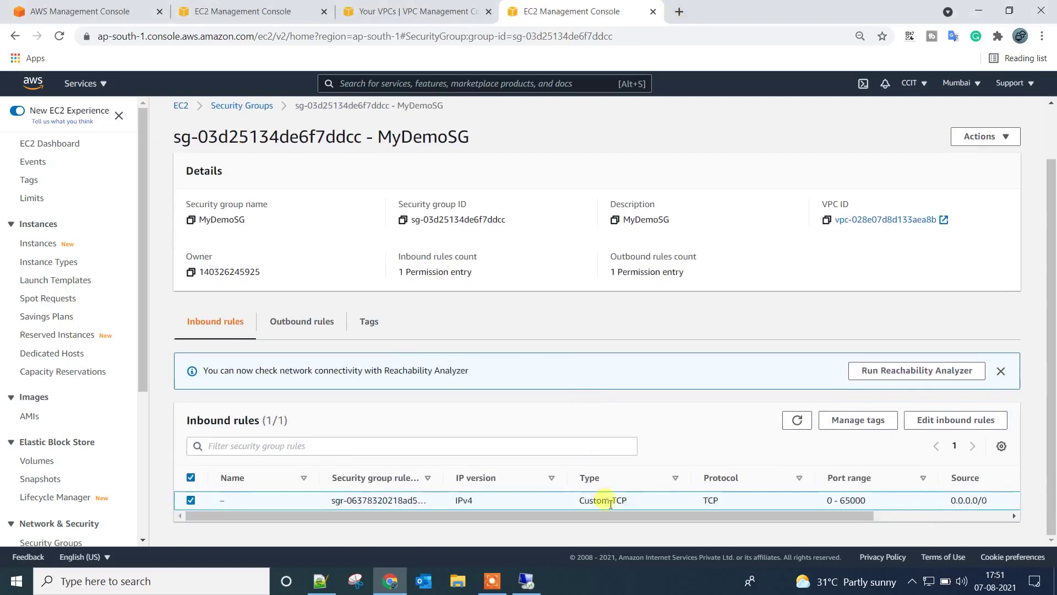
Step: Open MyDemoSG's inbound rules for editing and examine the type and port range of the Custom TCP rule
click(929, 424)
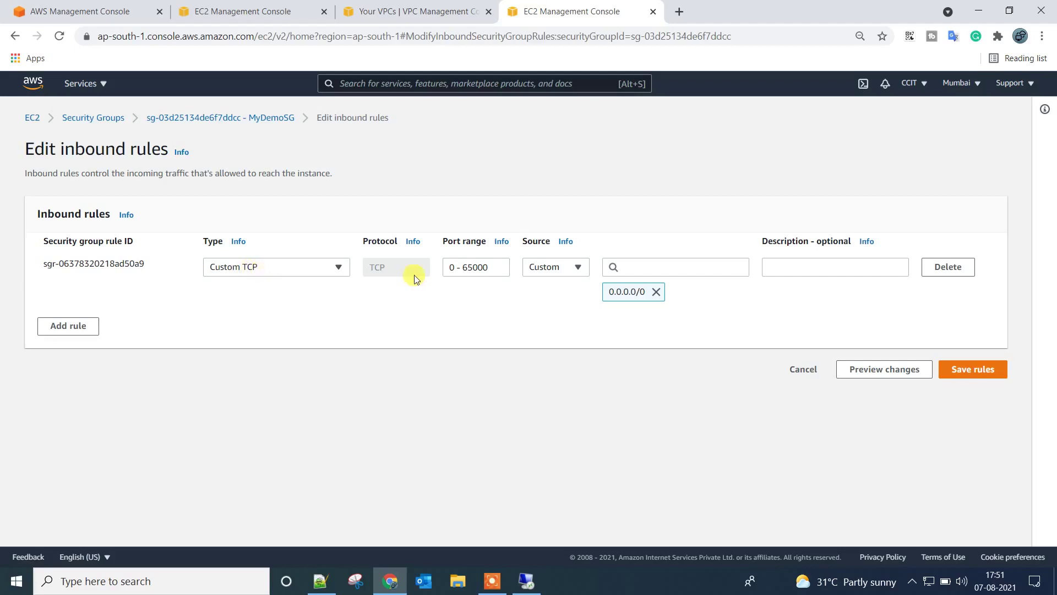
drag(490, 267, 439, 265)
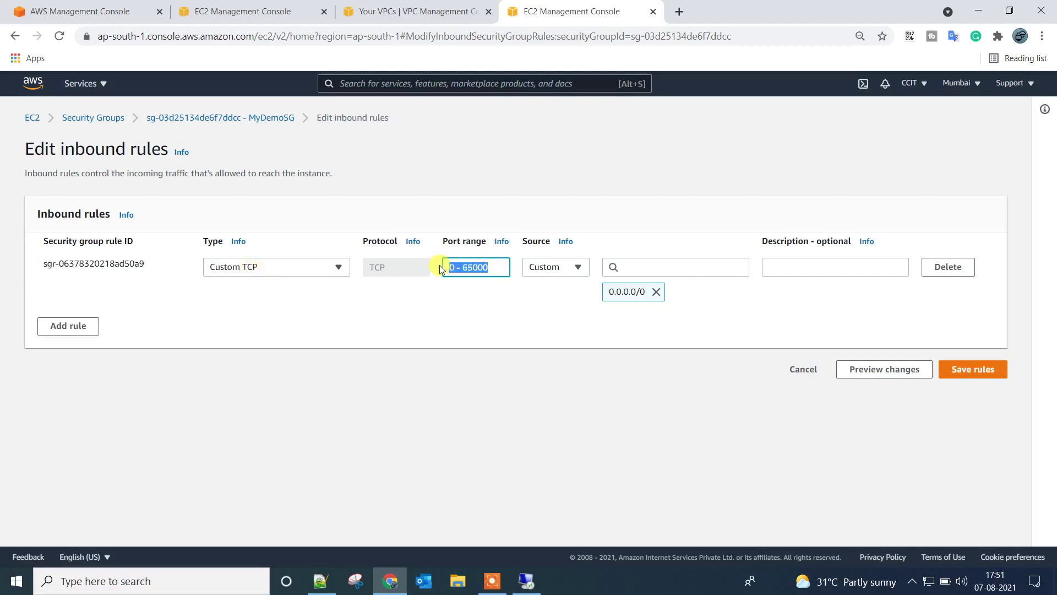
drag(499, 267, 388, 264)
triple_click(468, 267)
click(472, 267)
drag(462, 267, 494, 268)
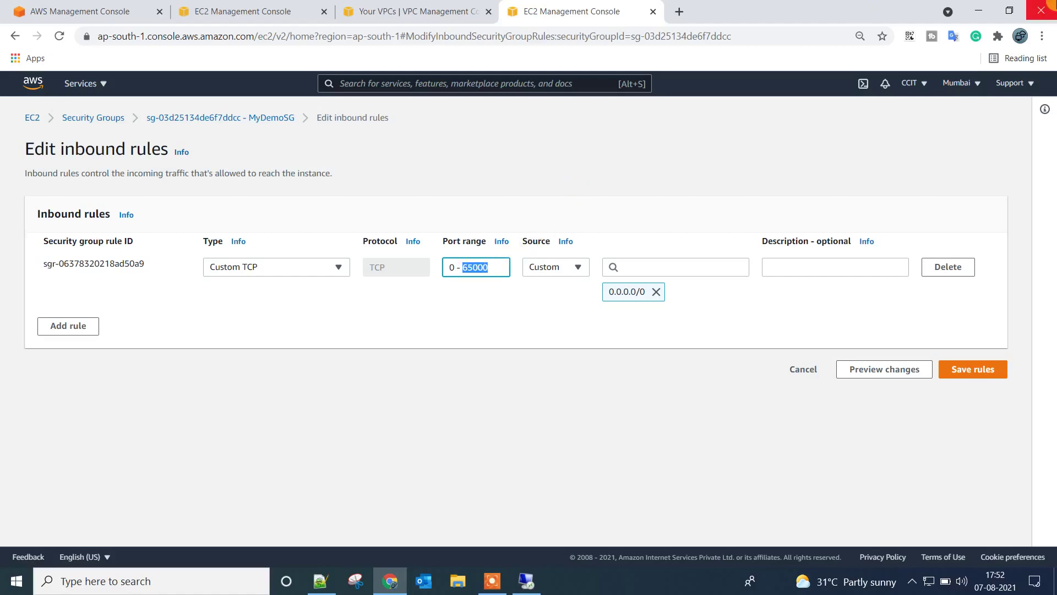
click(266, 265)
click(266, 265)
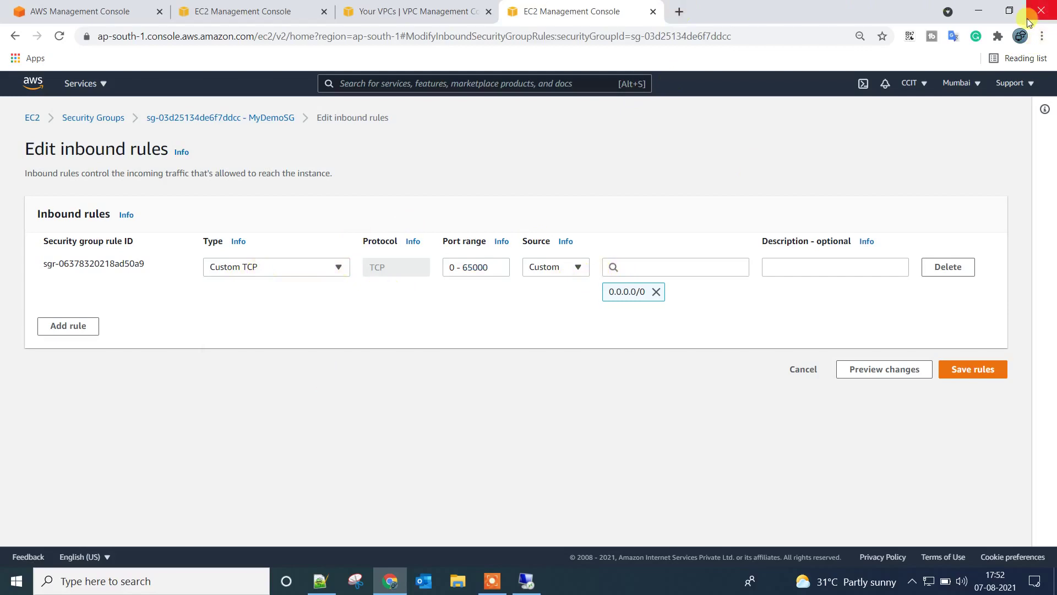
Step: Open a new incognito browser window and leave its address bar empty
click(1042, 36)
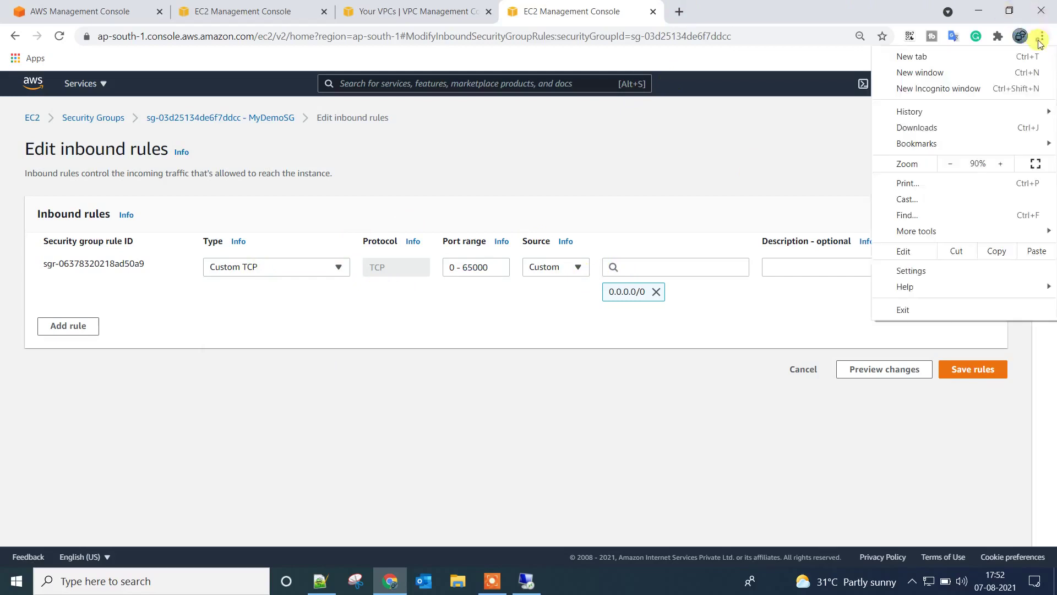
click(921, 89)
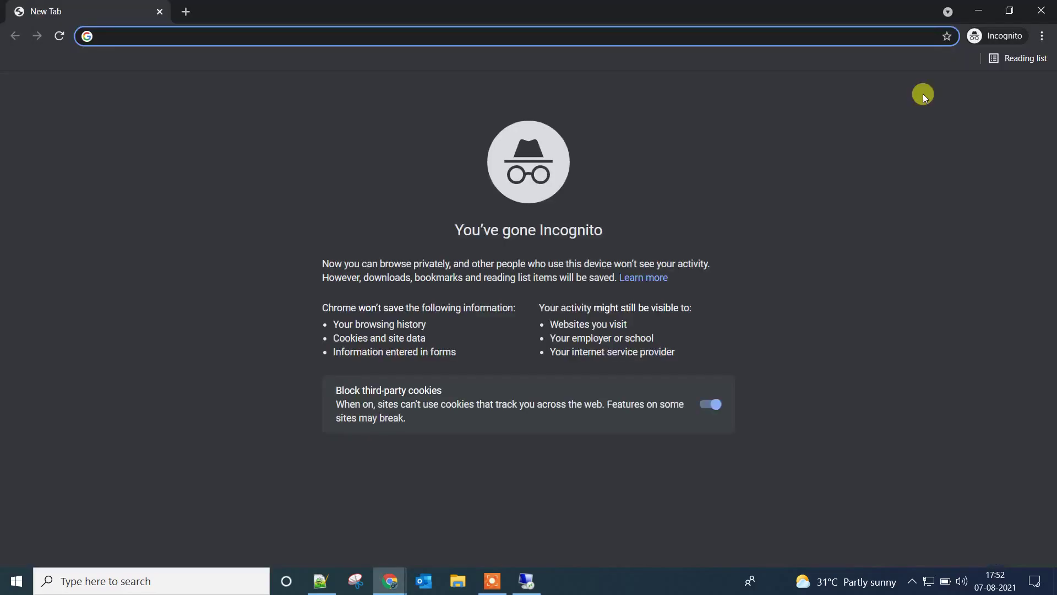
text(10.0.0.0/24)
key(ctrl+a)
key(BackSpace)
text(5)
key(Escape)
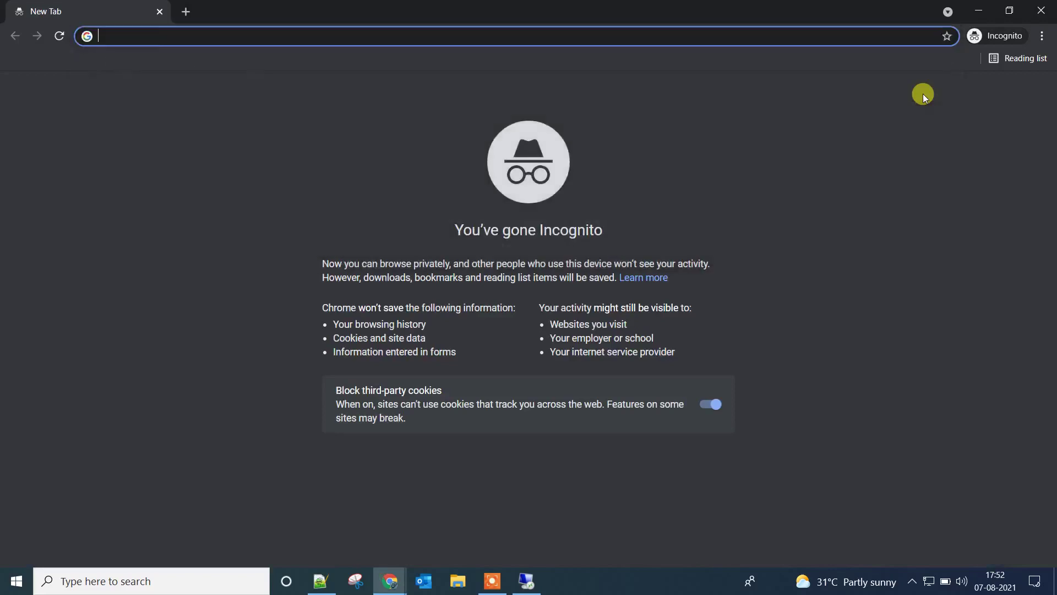
Step: Copy the IP address 52.66.202.66 from the Notepad++ notes and open its web page in the incognito window
click(321, 581)
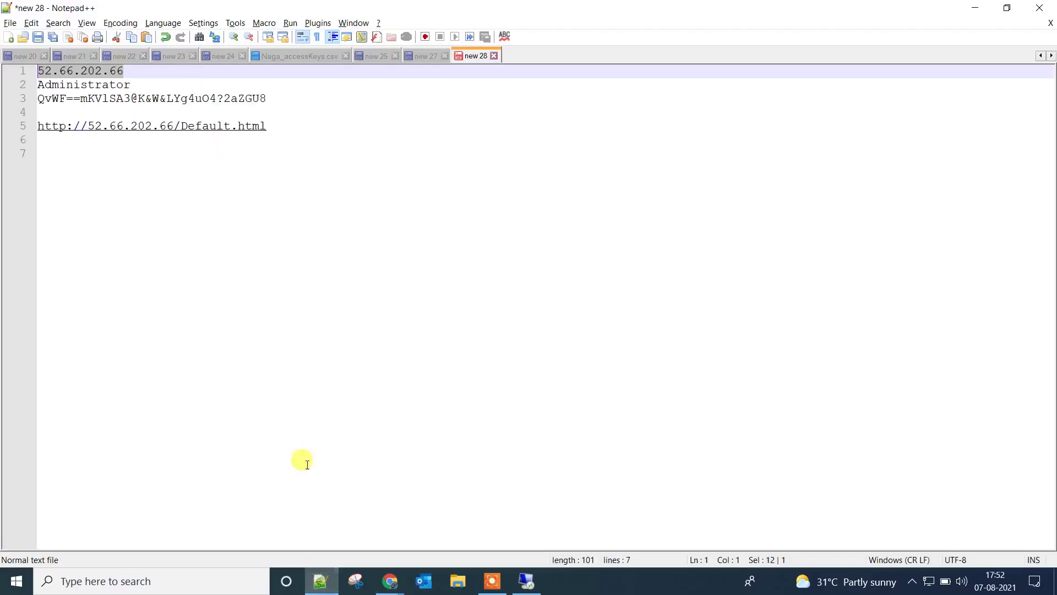
right_click(133, 74)
click(160, 95)
key(alt+Tab)
key(alt+Tab)
key(shift+Home)
key(ctrl+c)
key(alt+Tab)
key(ctrl+v)
key(Down)
key(Down)
key(Return)
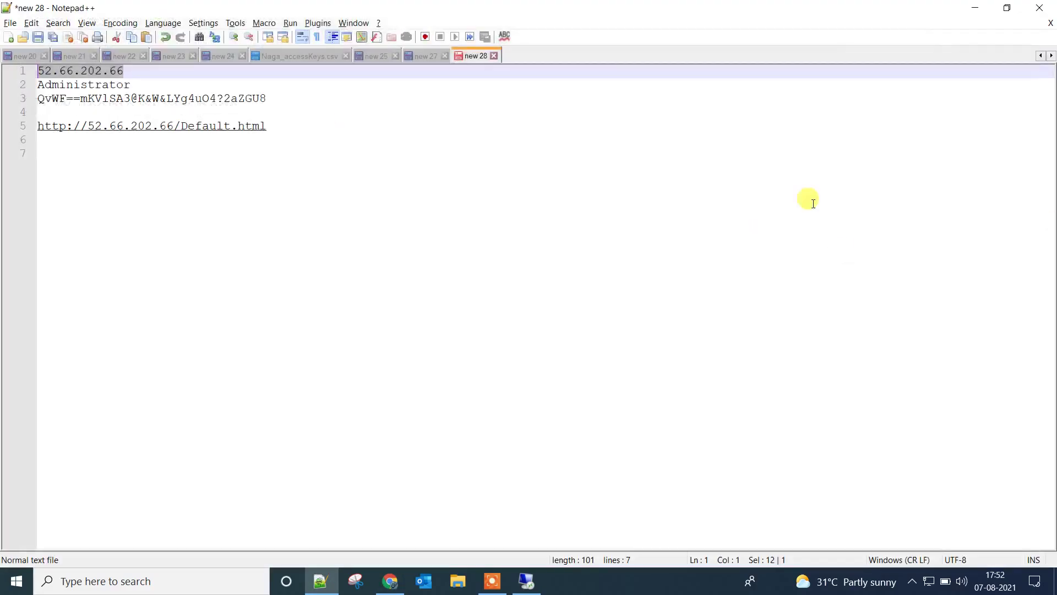
Step: Return to the AWS console, leave the inbound rule editor and view MyDemoSG's outbound rules
key(alt+Tab)
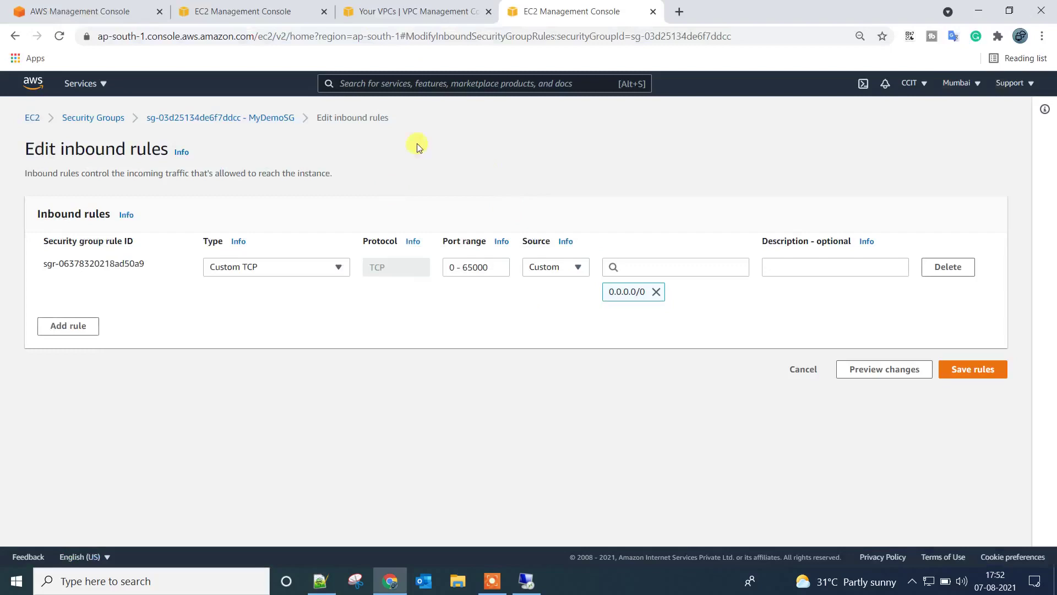
drag(449, 269, 506, 267)
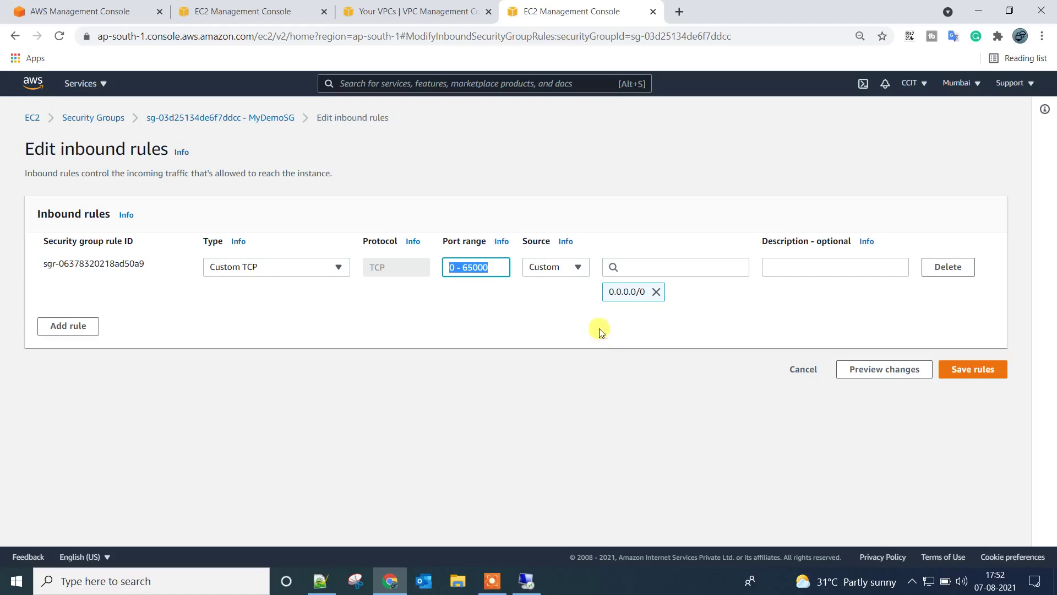
click(265, 122)
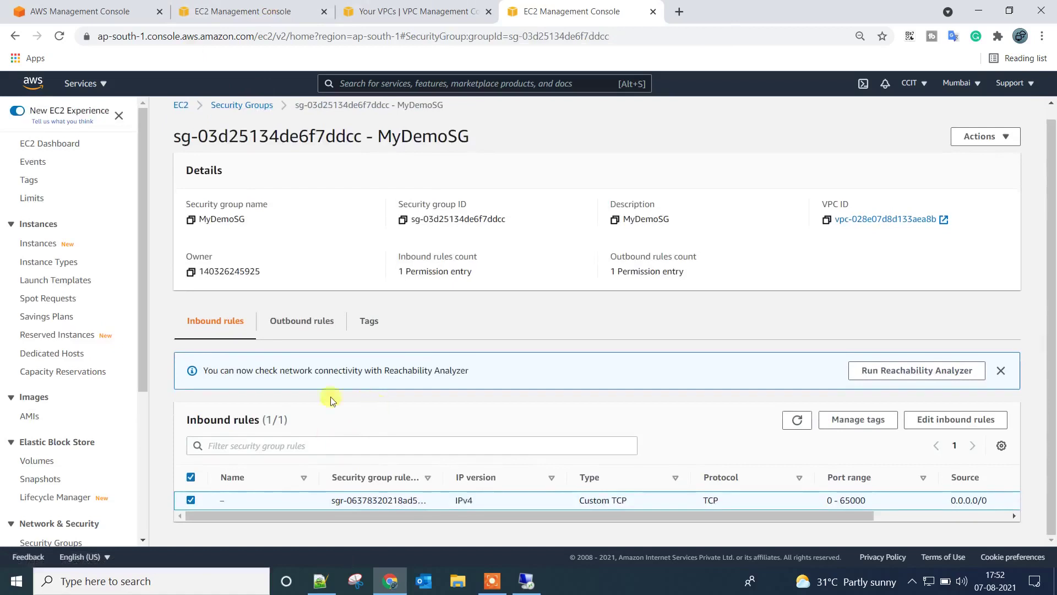
click(324, 320)
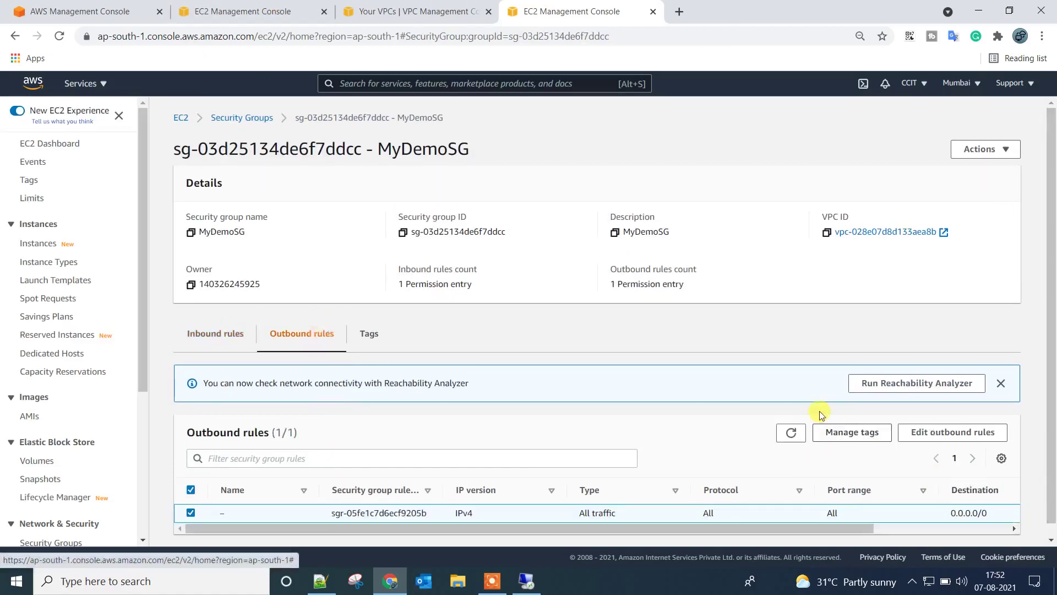
scroll(820, 410, down, 1)
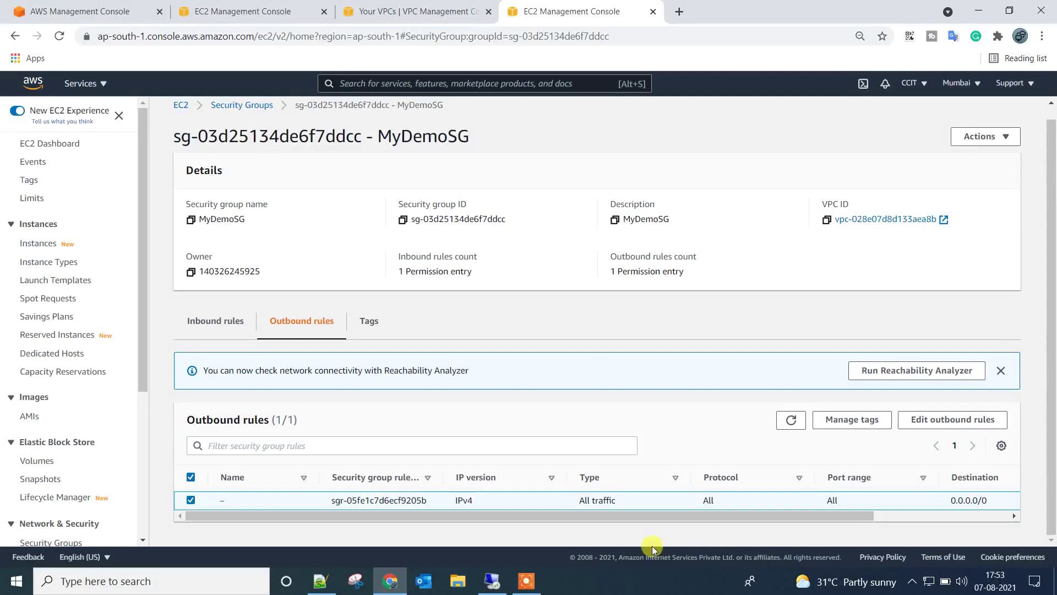
Step: Go to the security groups list and review the inbound rules of MyDemoSG2 and MyDemoSG
click(413, 11)
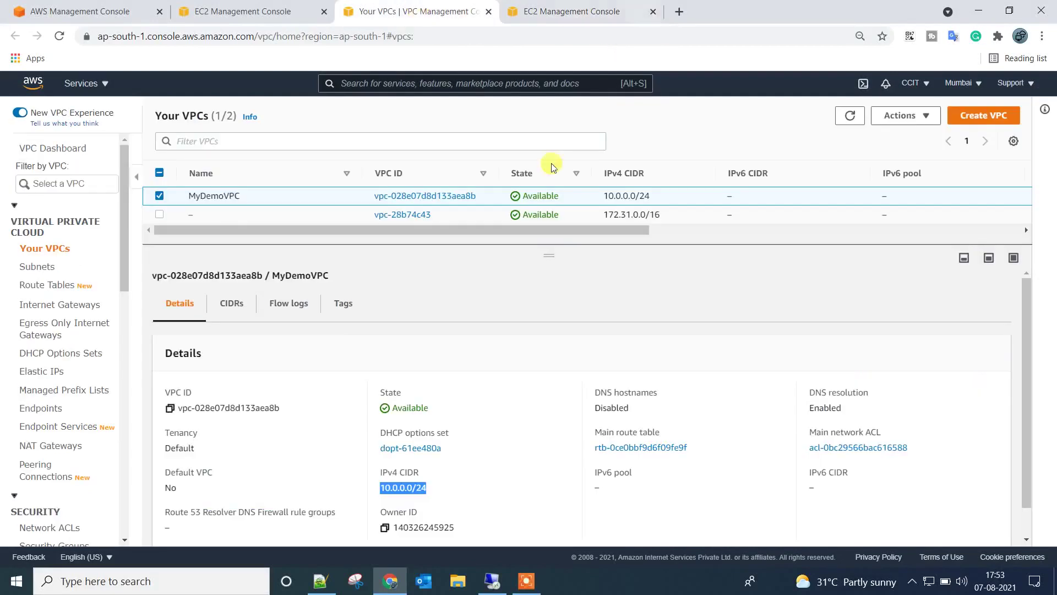
click(602, 8)
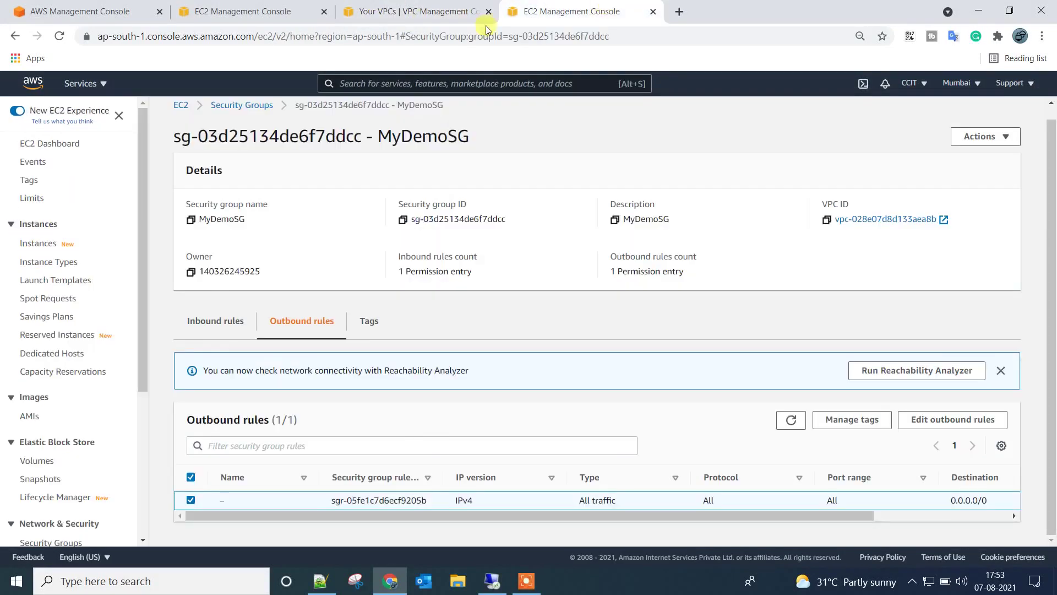
scroll(56, 426, down, 3)
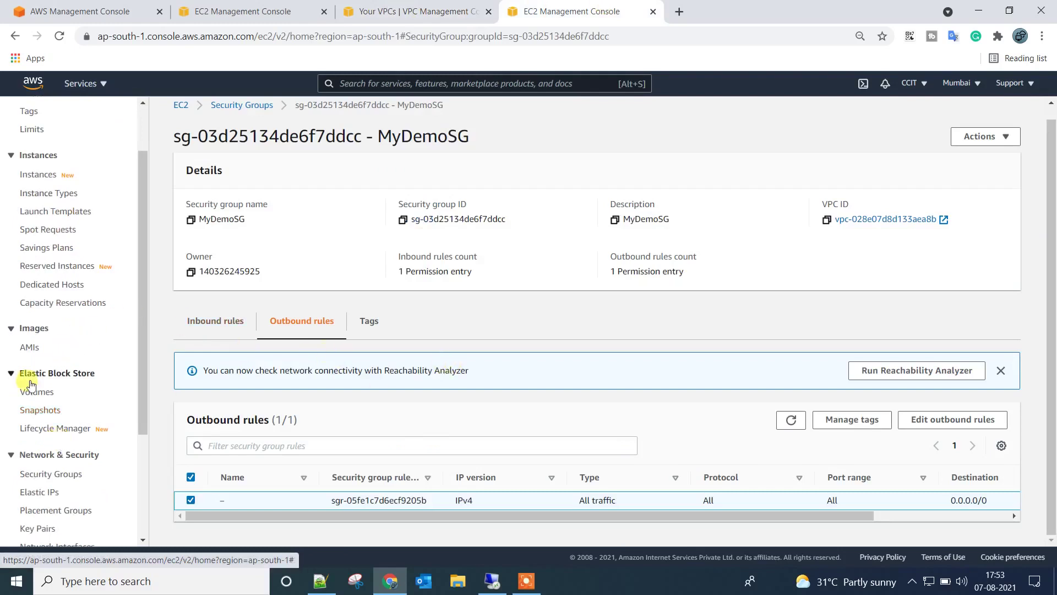
scroll(81, 435, down, 3)
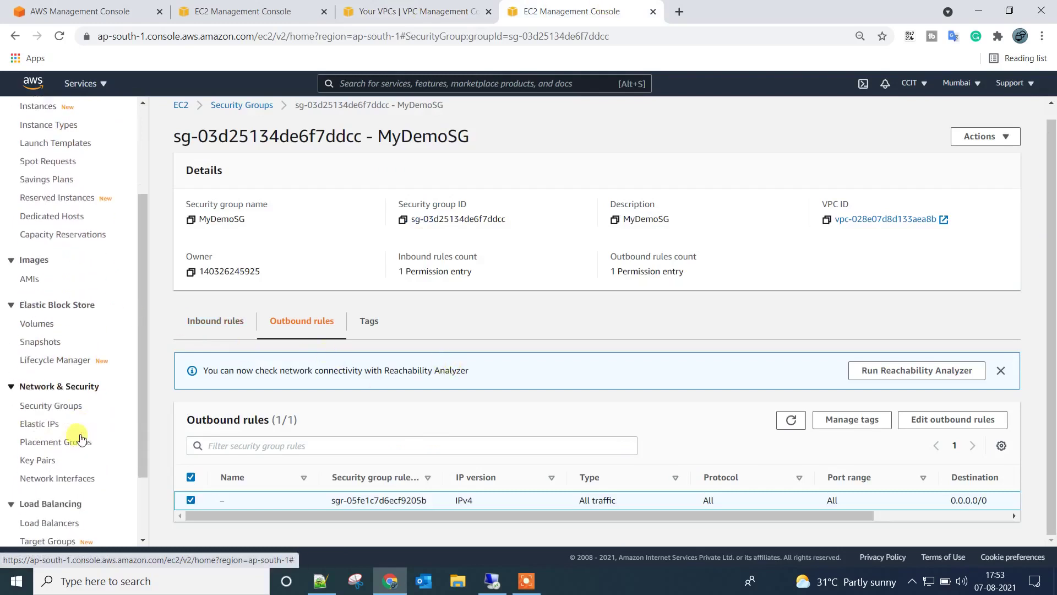
click(62, 410)
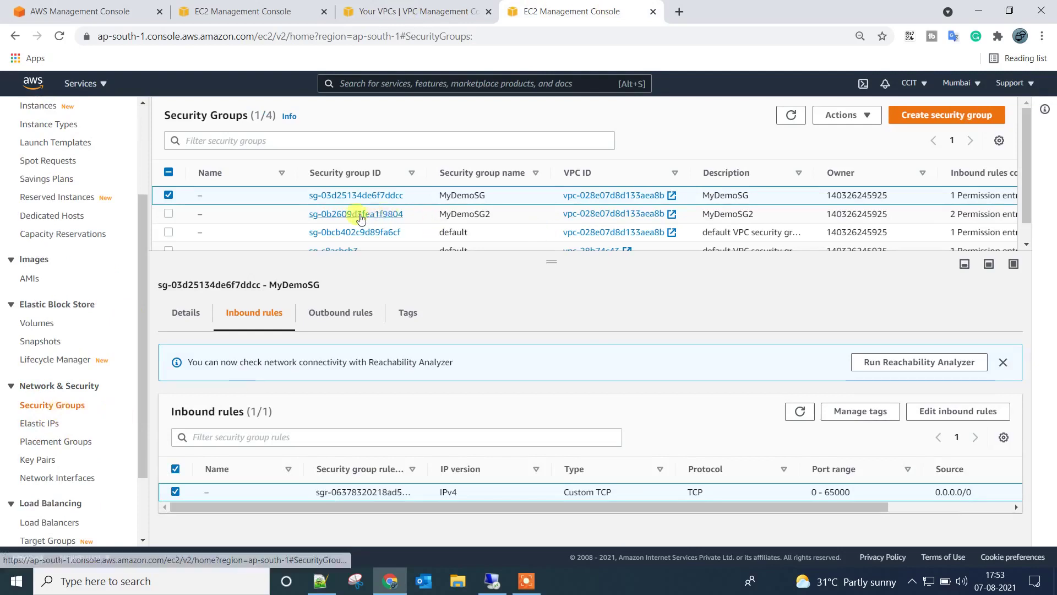
click(255, 215)
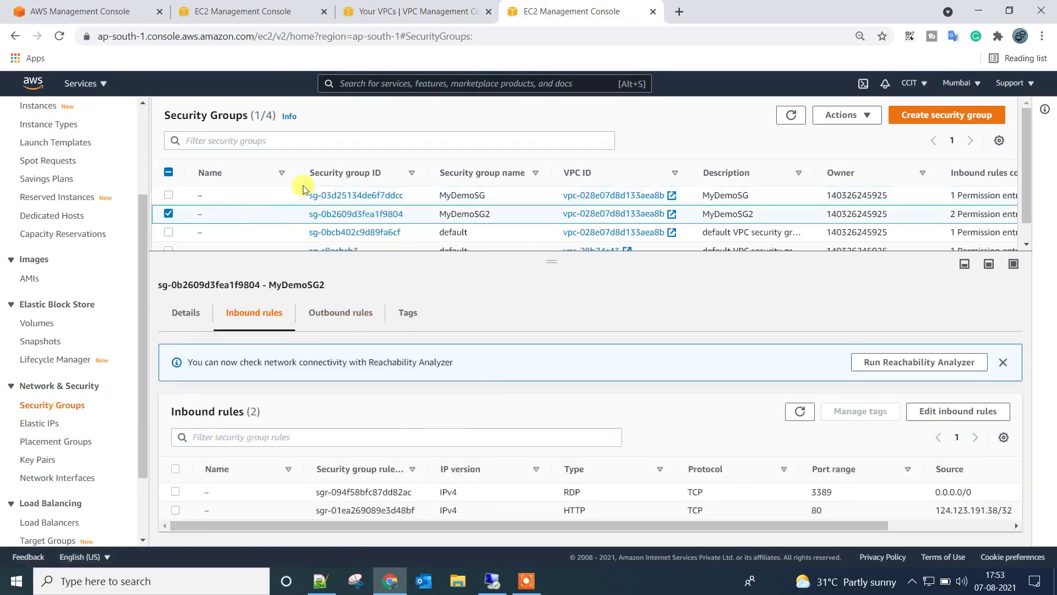
click(271, 196)
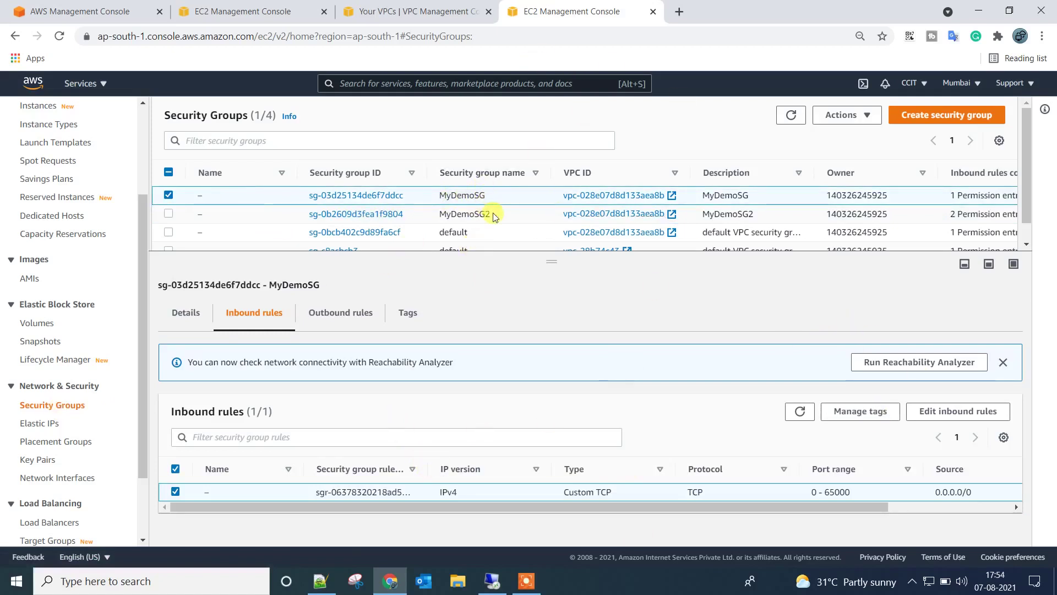
Step: Start launching a new EC2 instance, choose an AMI, keep the t2.micro type and proceed to the instance details
click(245, 6)
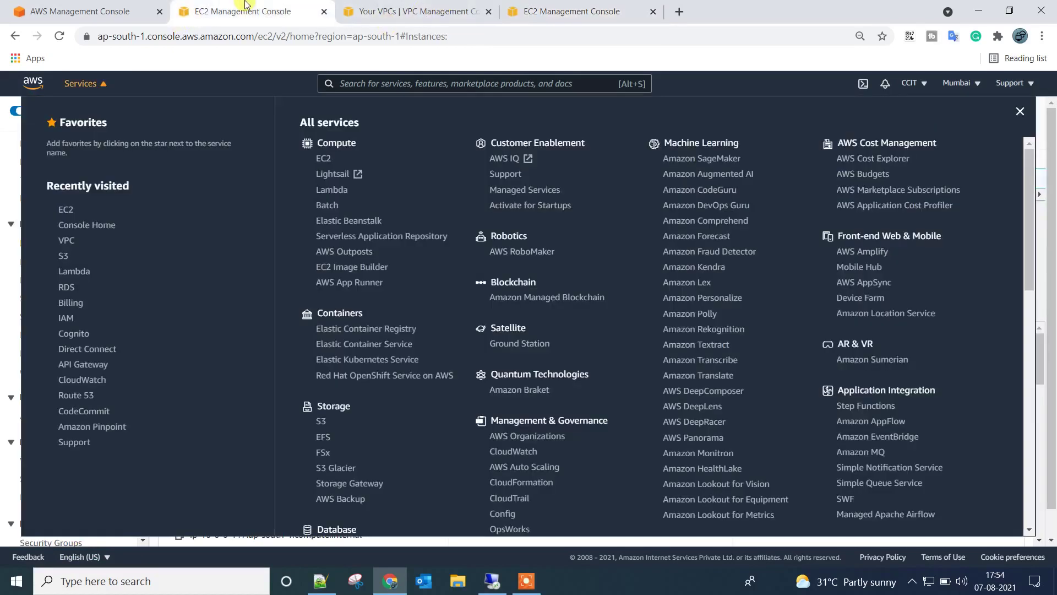
click(1019, 111)
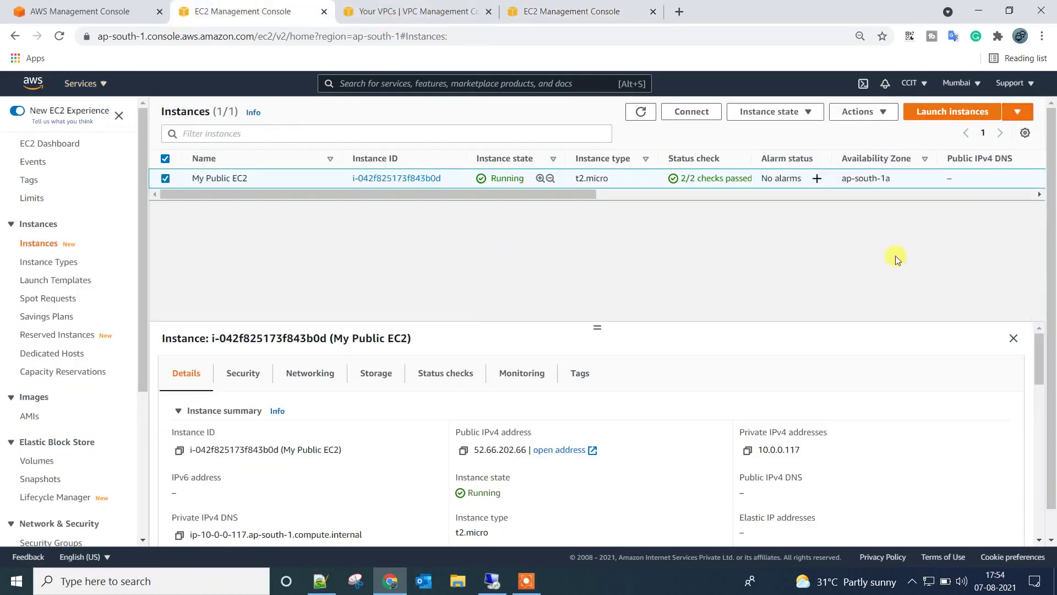
click(940, 114)
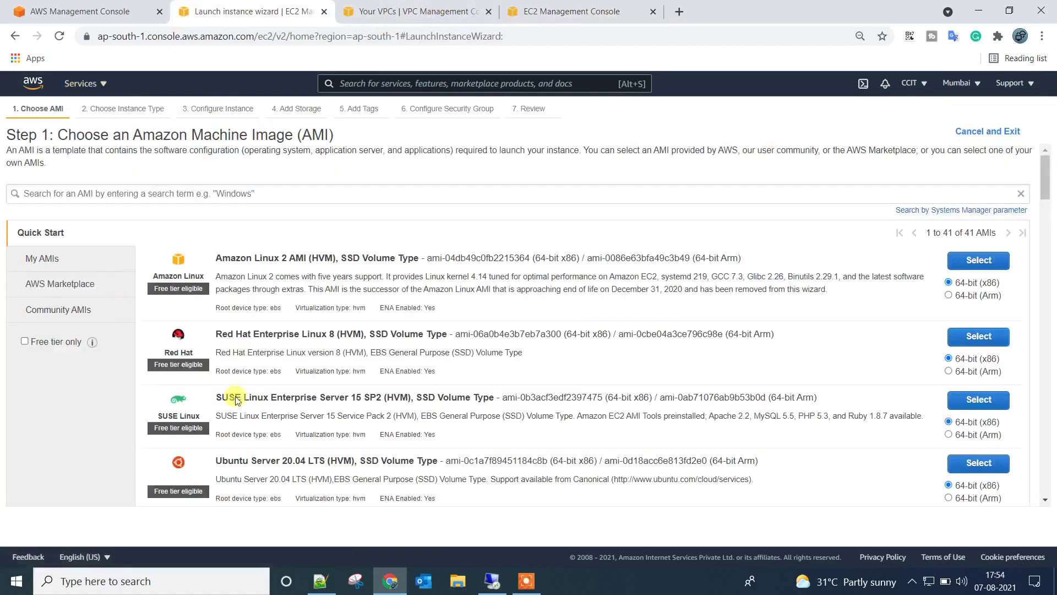
scroll(311, 341, down, 5)
click(970, 251)
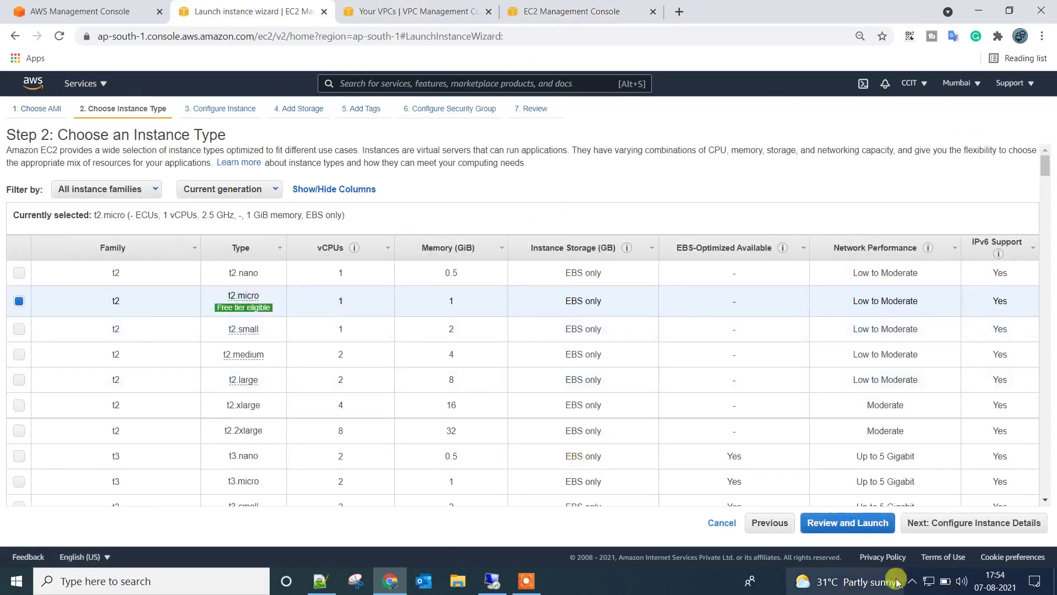
click(972, 524)
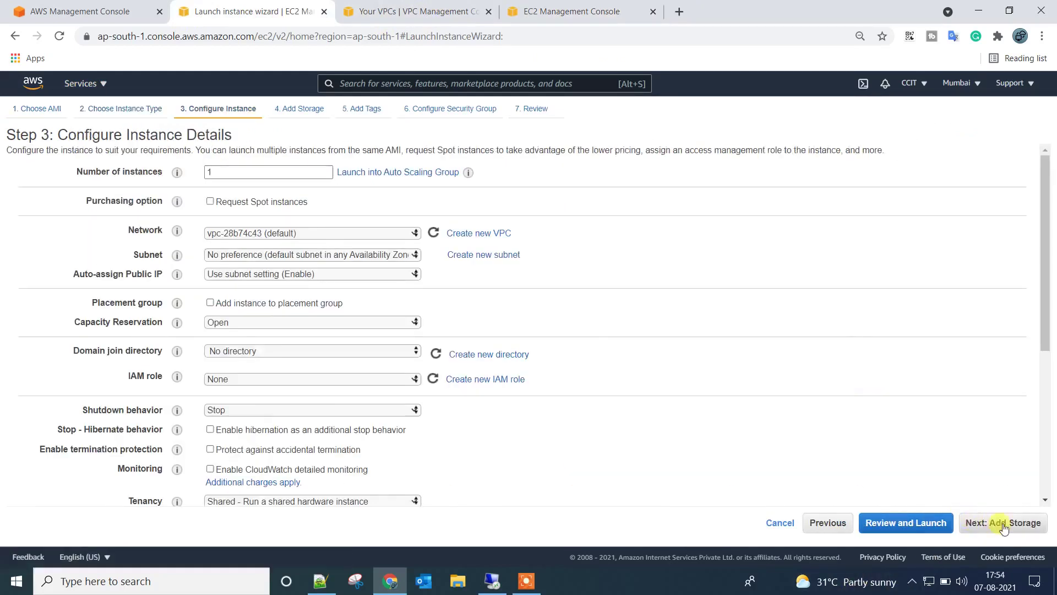
Step: Set the instance's network to MyDemoVPC and its subnet to MyDemoPublicSN, and enable auto-assignment of a public IP
click(309, 233)
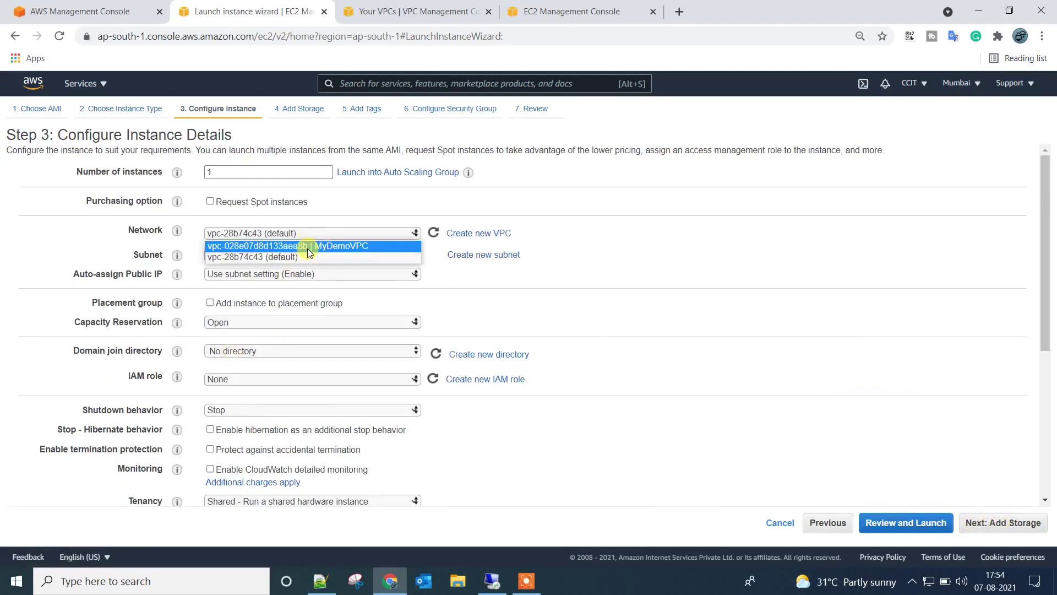
click(308, 247)
click(314, 255)
click(311, 277)
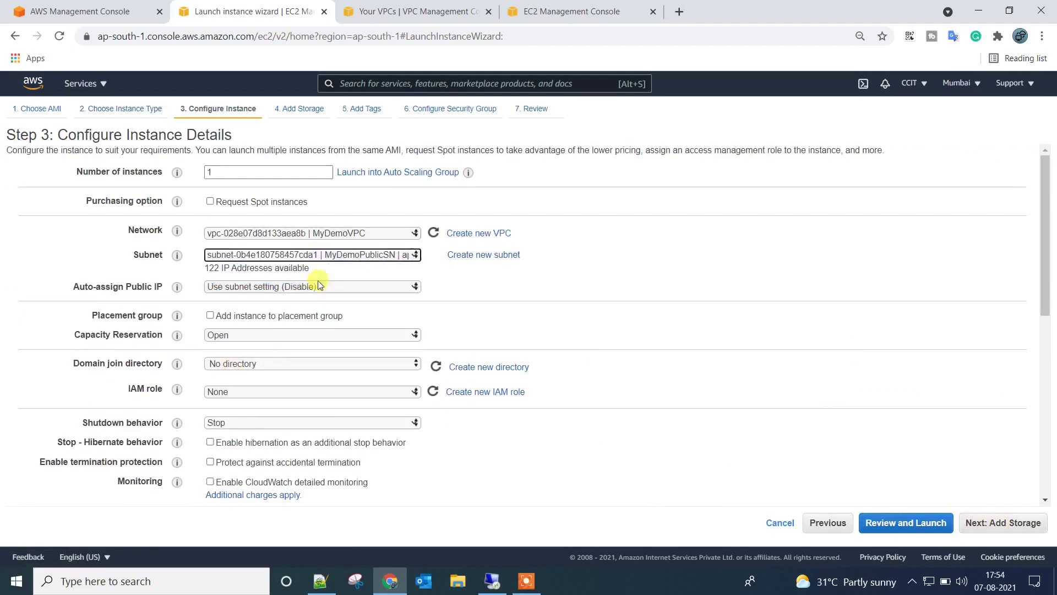
click(300, 286)
click(270, 311)
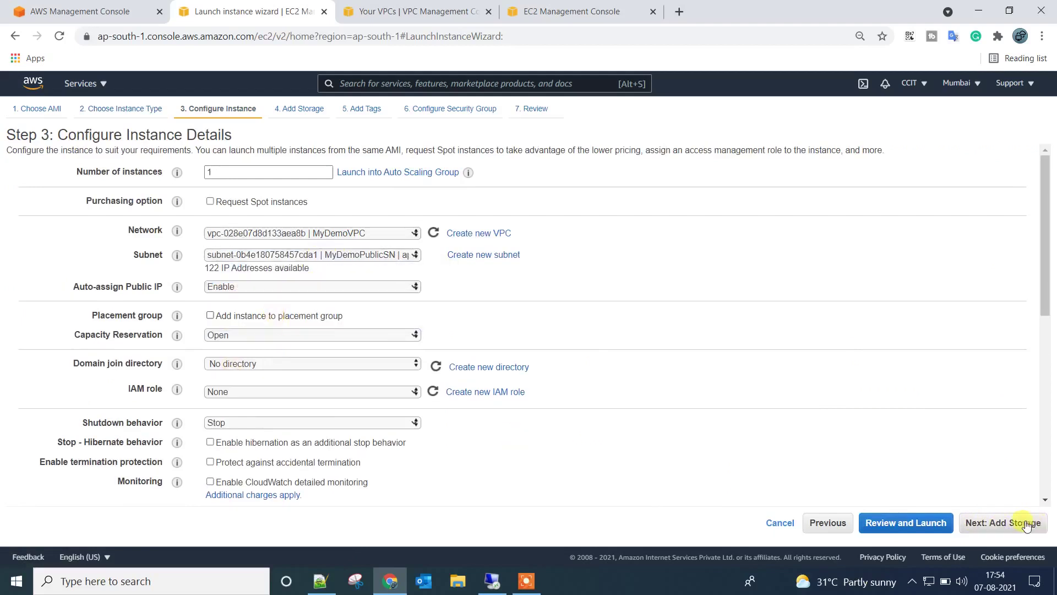
Step: Keep the default storage and tag settings and proceed to the instance's security group configuration
click(1024, 523)
click(1026, 523)
click(1025, 523)
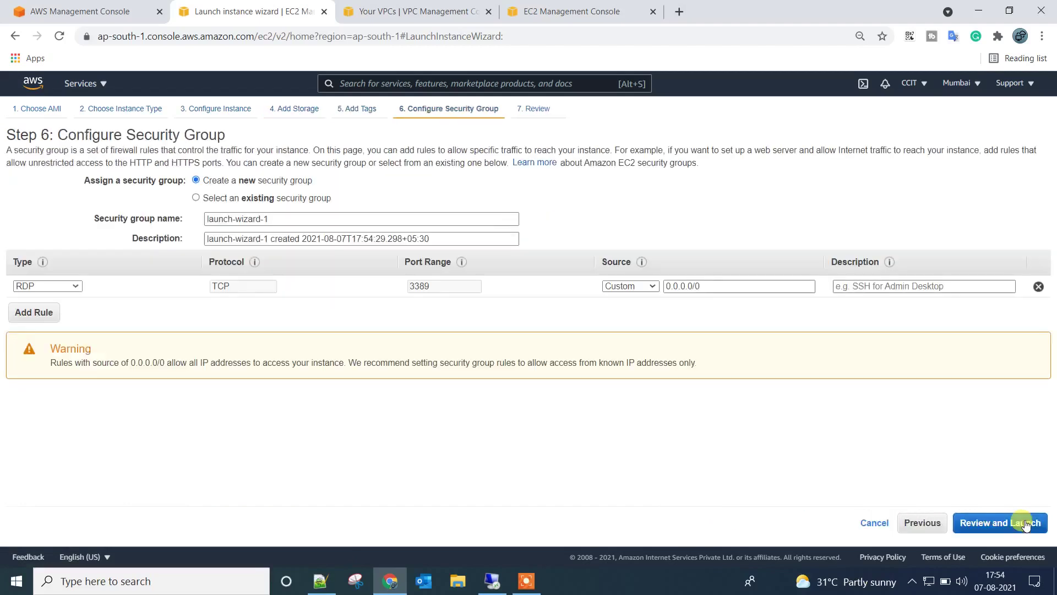
Step: Choose the existing security group MyDemoSG2 for the instance and enlarge the view of its inbound rules
click(214, 198)
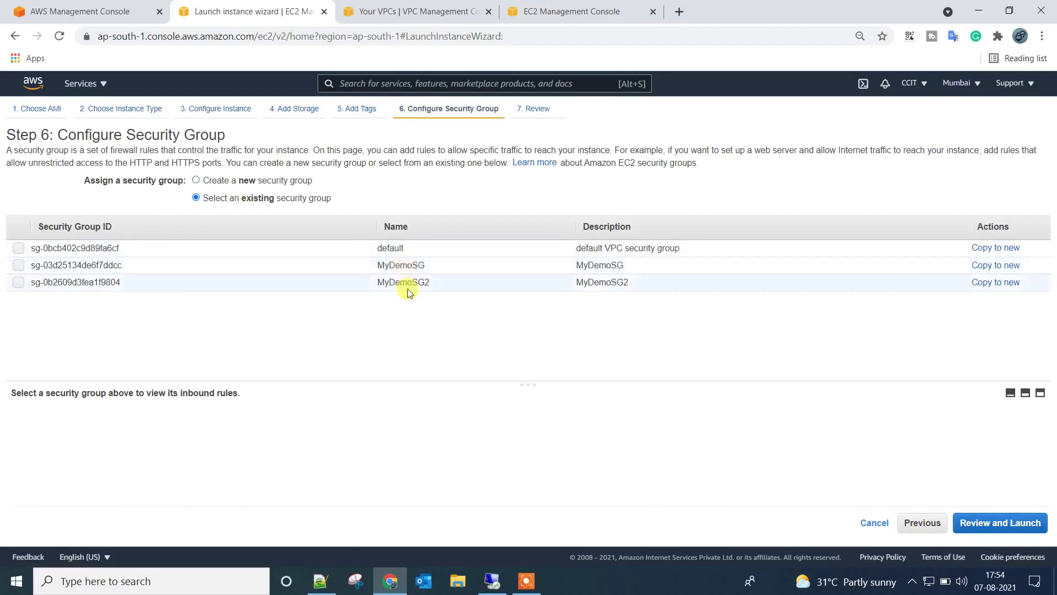
click(20, 283)
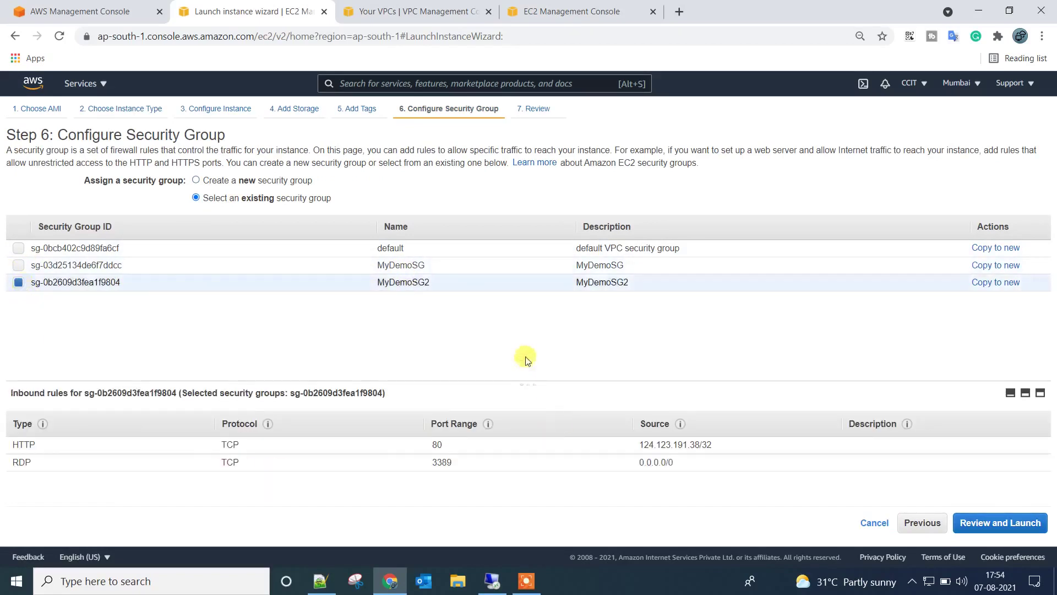
drag(528, 379, 526, 294)
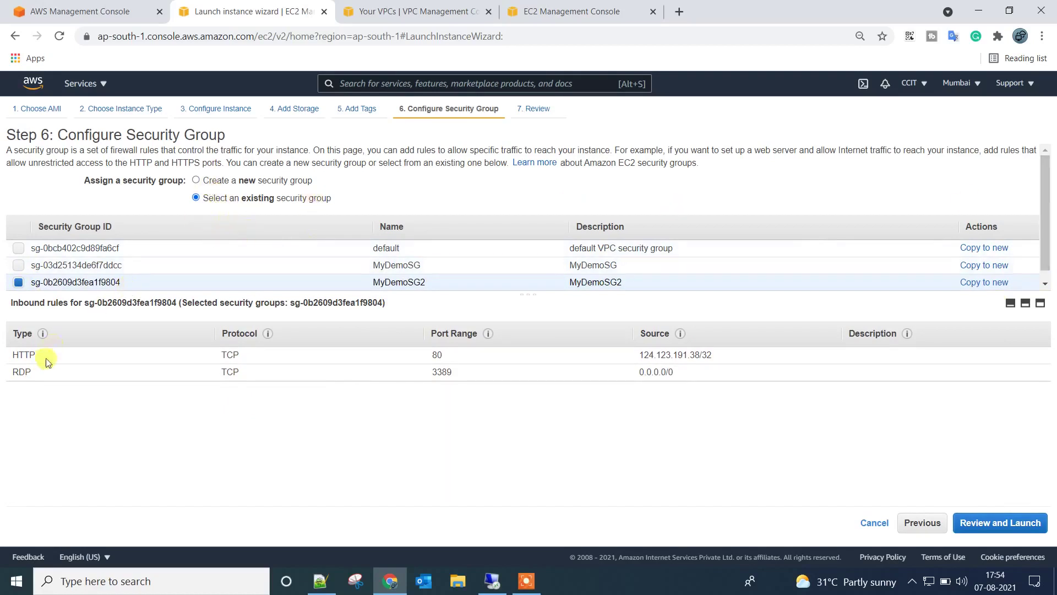
Step: Switch to creating a new security group for the instance and highlight its default name
click(196, 180)
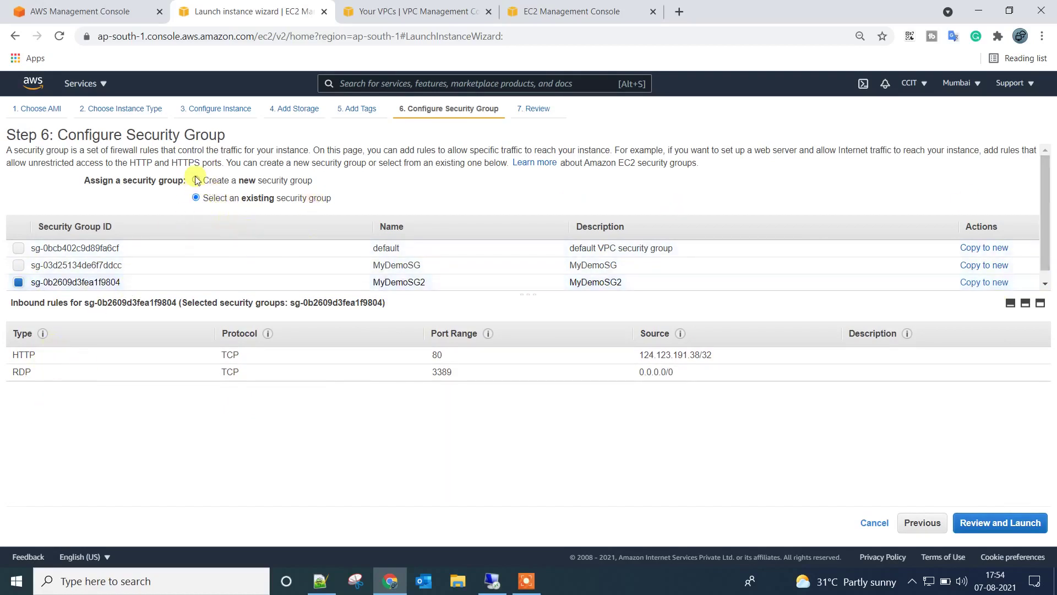
triple_click(273, 219)
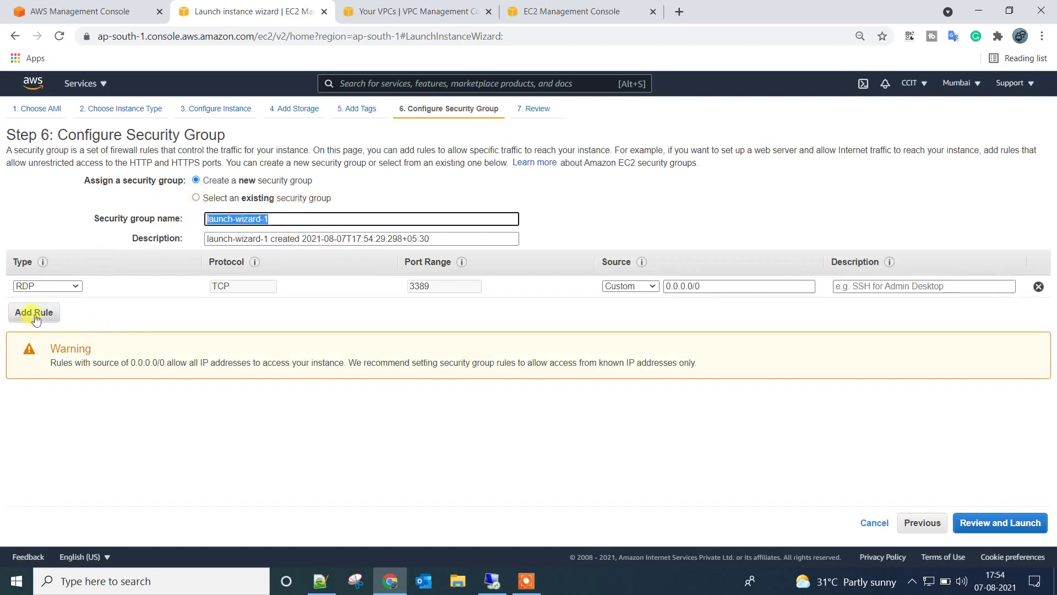
Step: Try adding three custom TCP rules to the new security group, and remove all three again
click(30, 312)
click(39, 338)
click(40, 351)
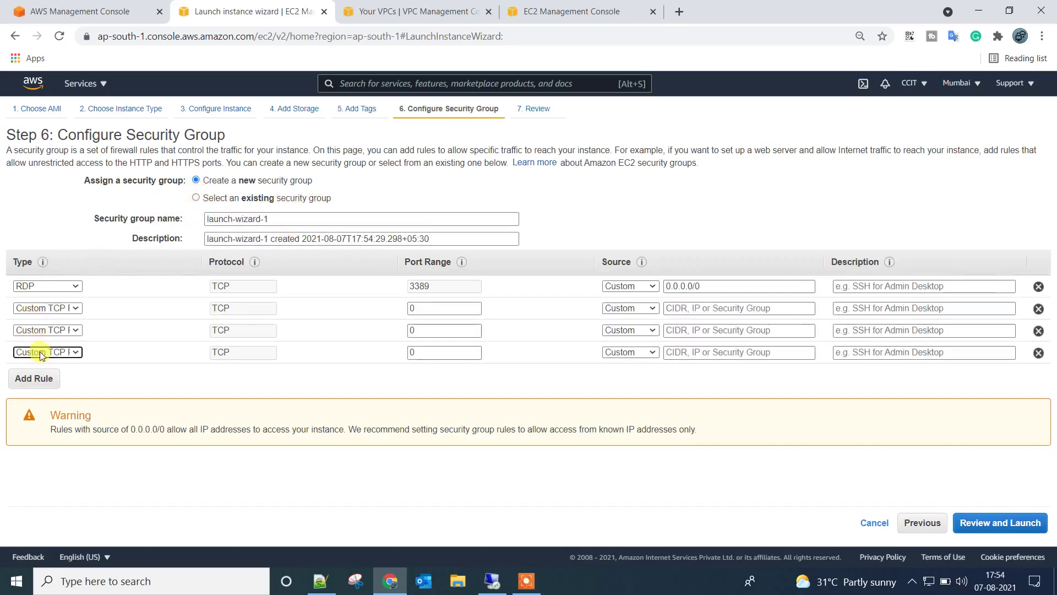
click(1039, 353)
click(1039, 330)
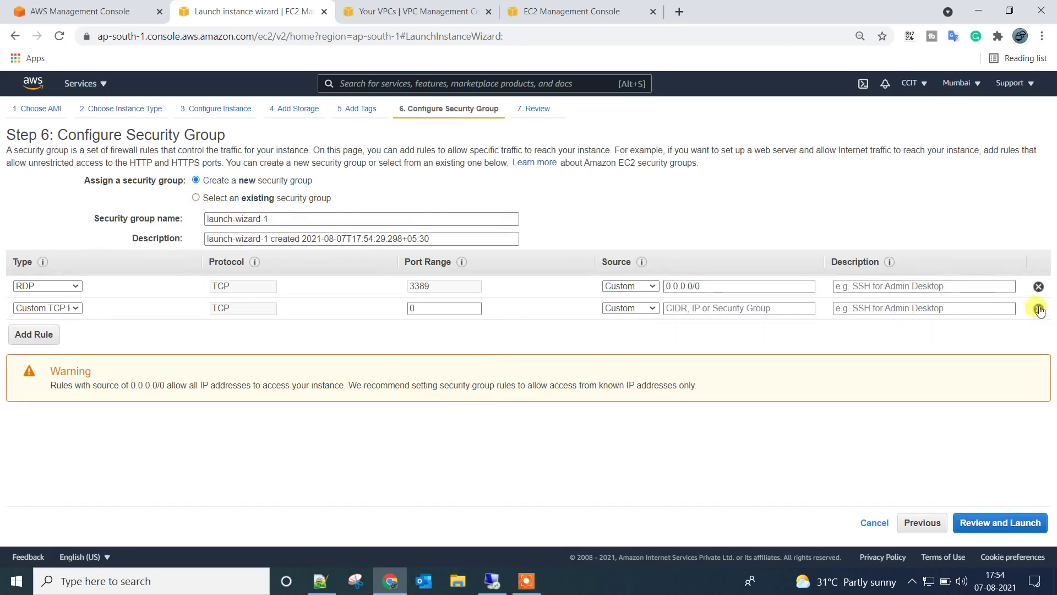
click(1039, 308)
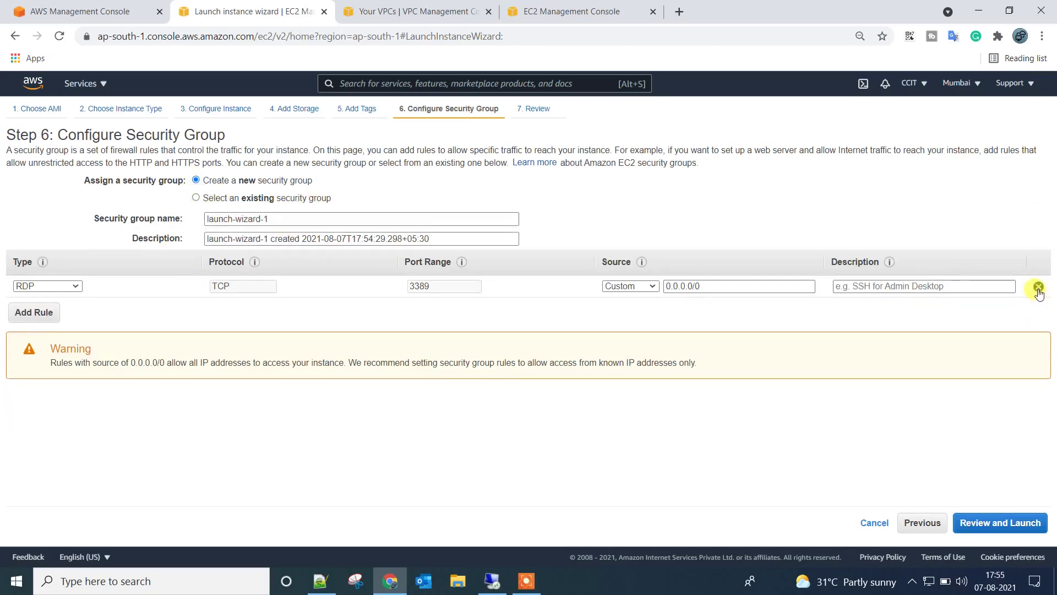